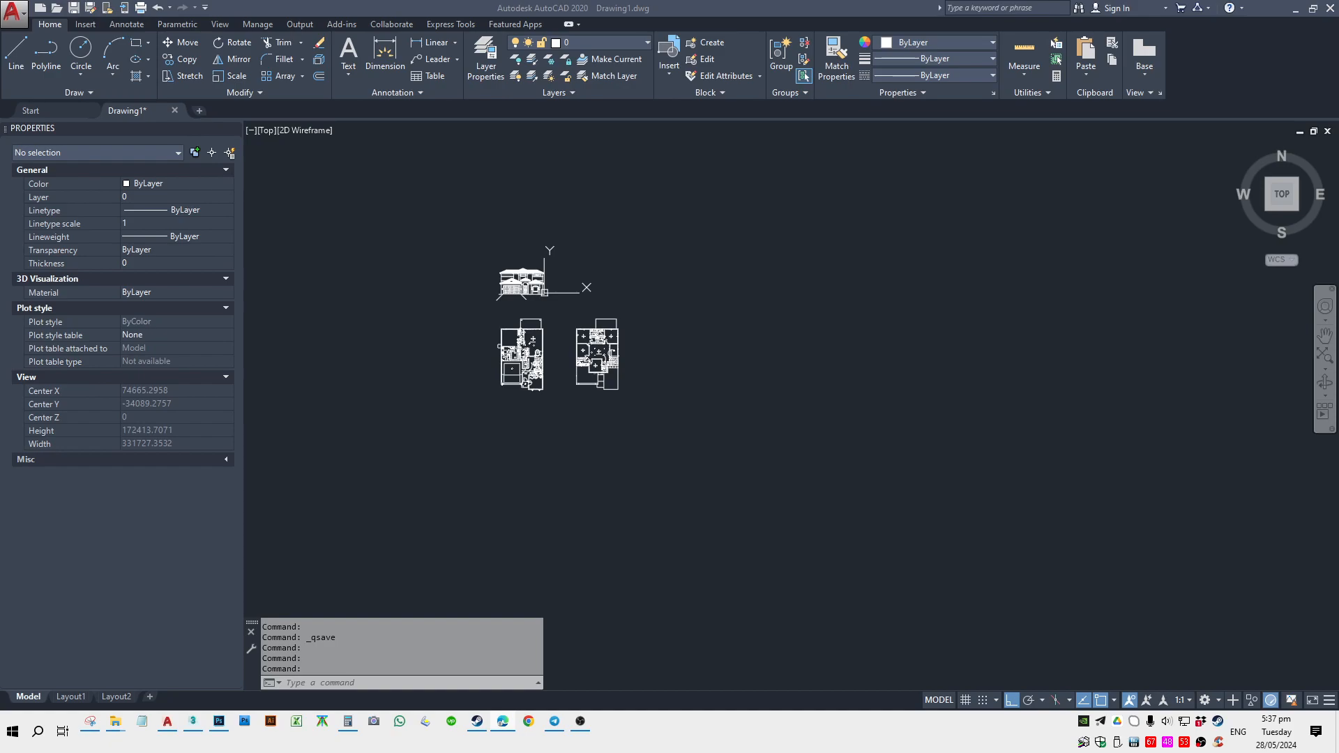
Switch to Snipping Tool and review the marked-up capture showing the distorted paving symbols in the landscape plan.
click(79, 724)
click(26, 113)
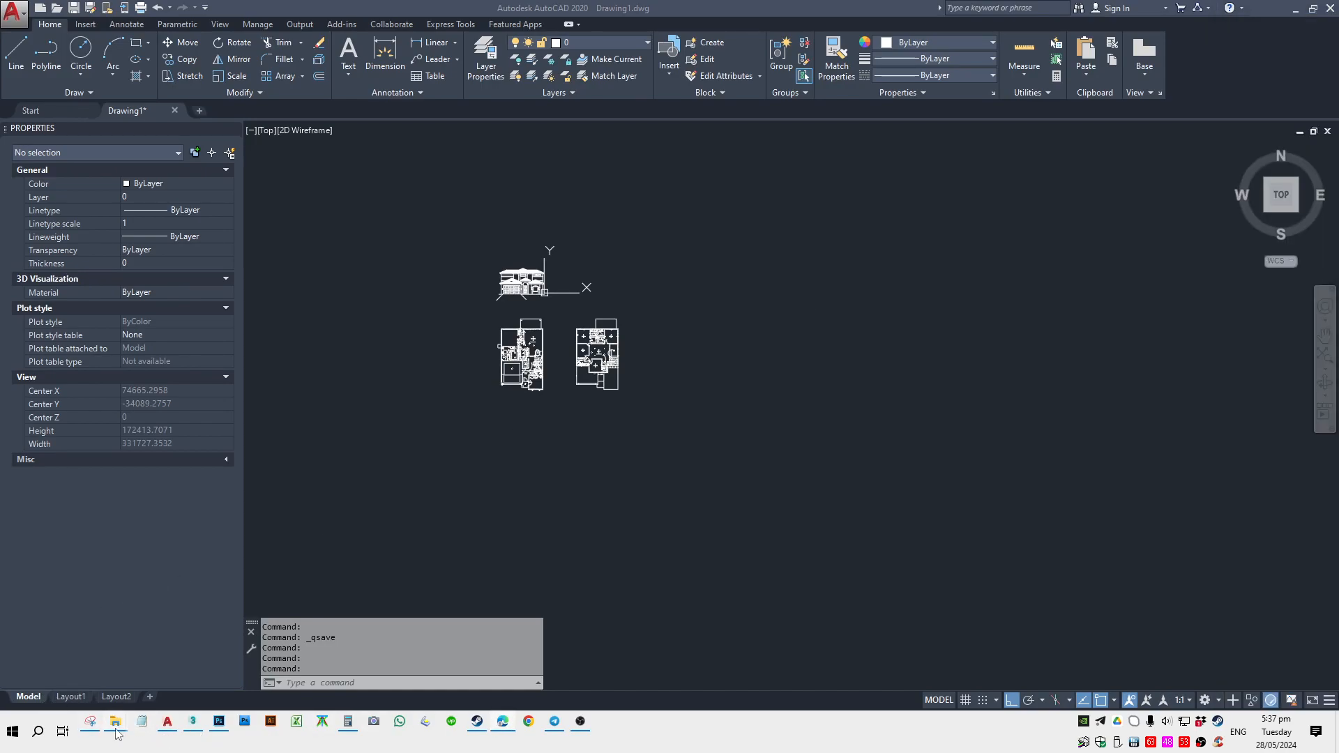
click(90, 721)
drag(796, 102, 604, 85)
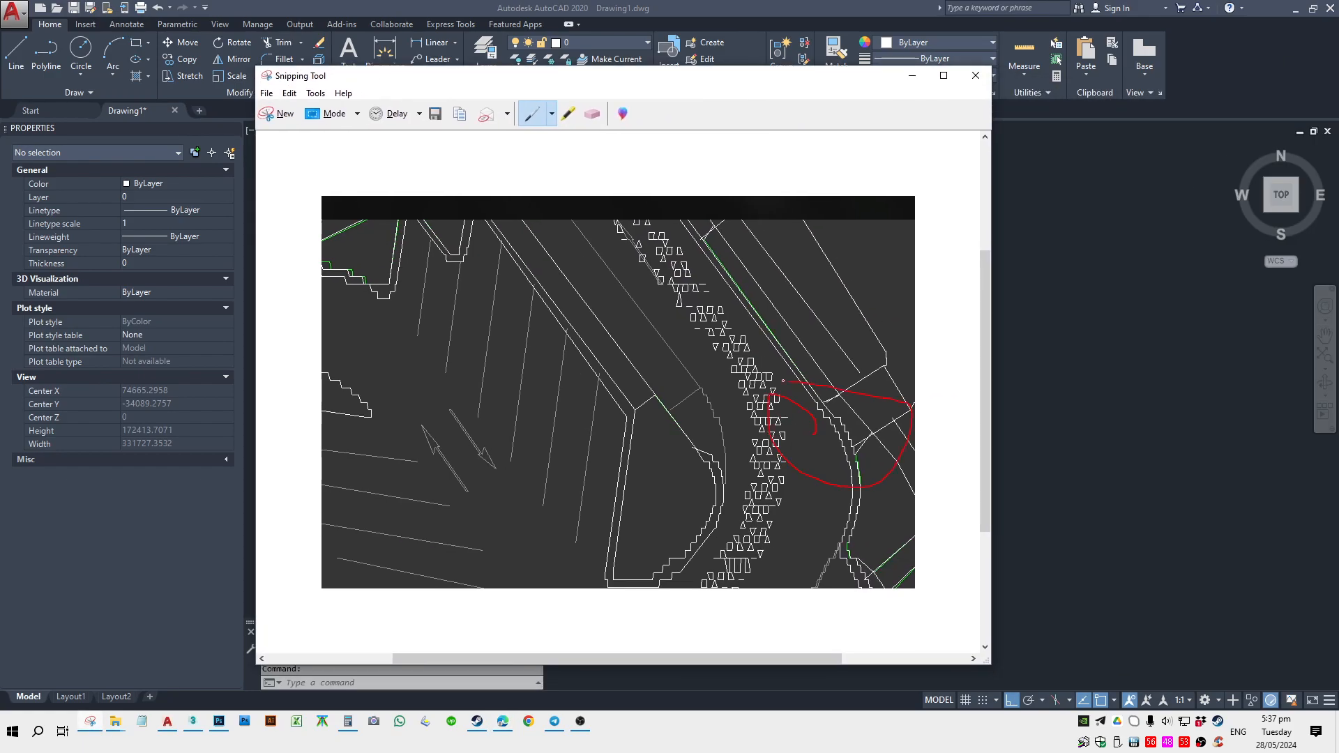
click(90, 721)
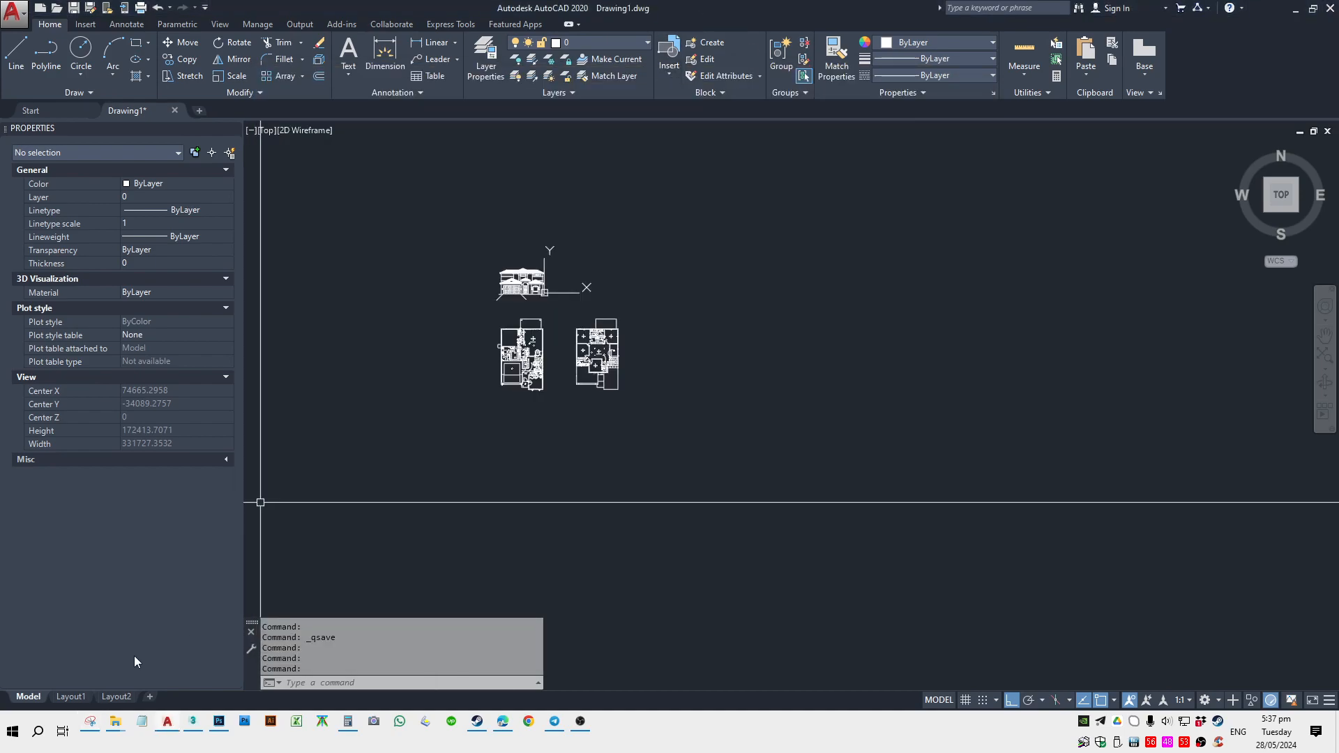
Open the 1023011_Landscape-Base_A-3-1 drawing from New folder in AutoCAD, ignoring the missing SHX files and unresolved references.
mouse_move(115, 721)
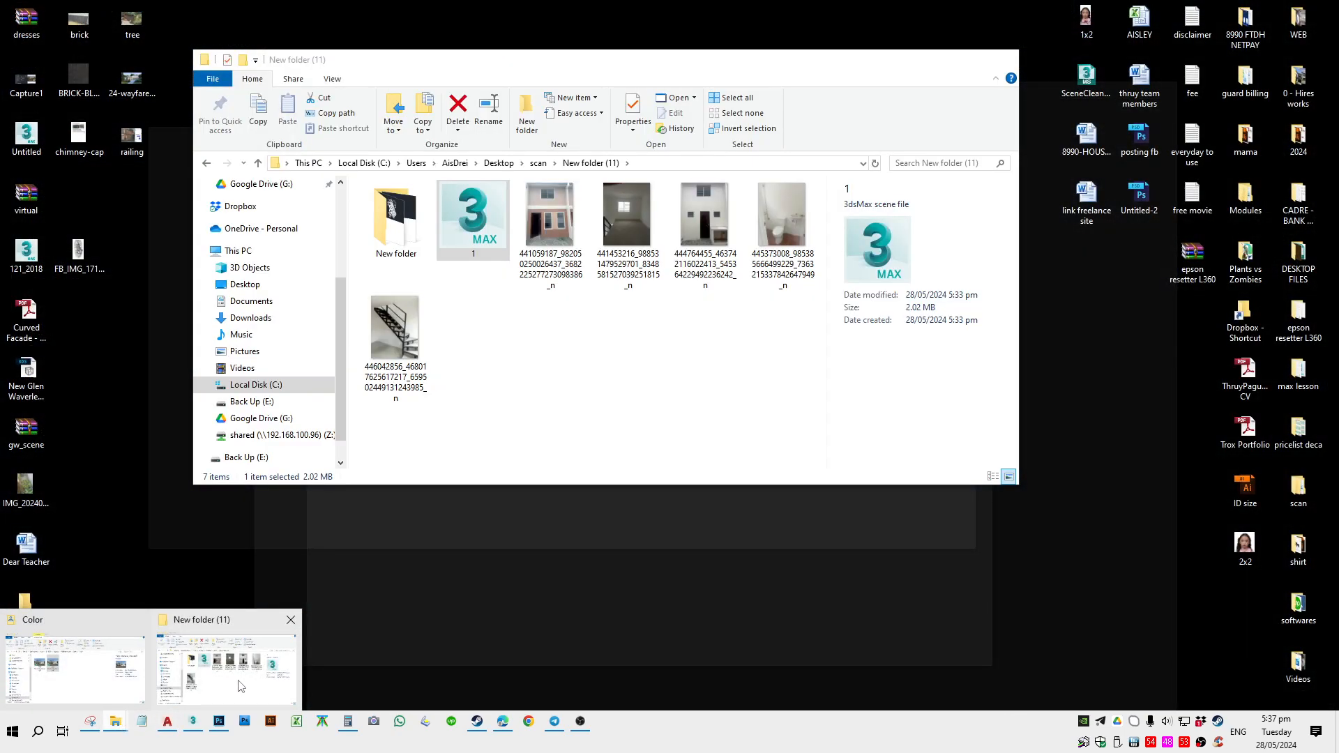
click(239, 685)
double_click(395, 226)
click(558, 192)
double_click(558, 189)
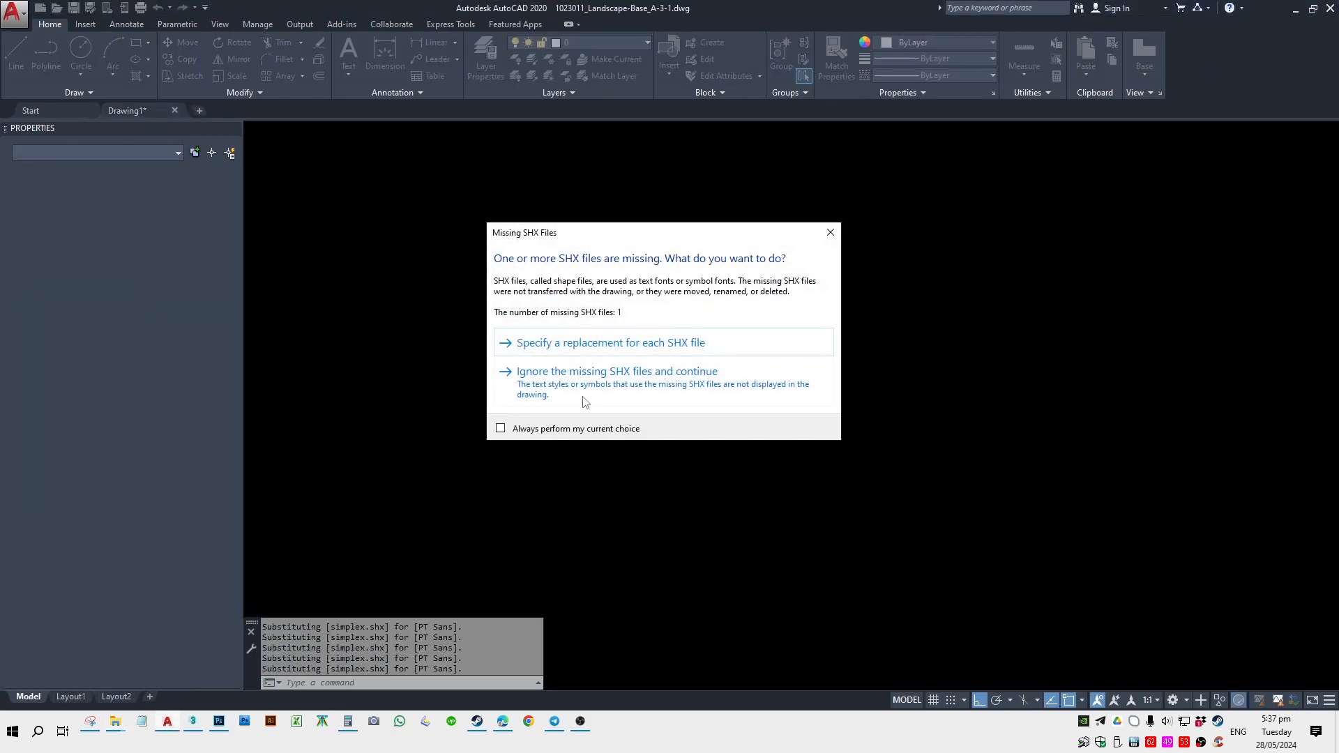
click(588, 394)
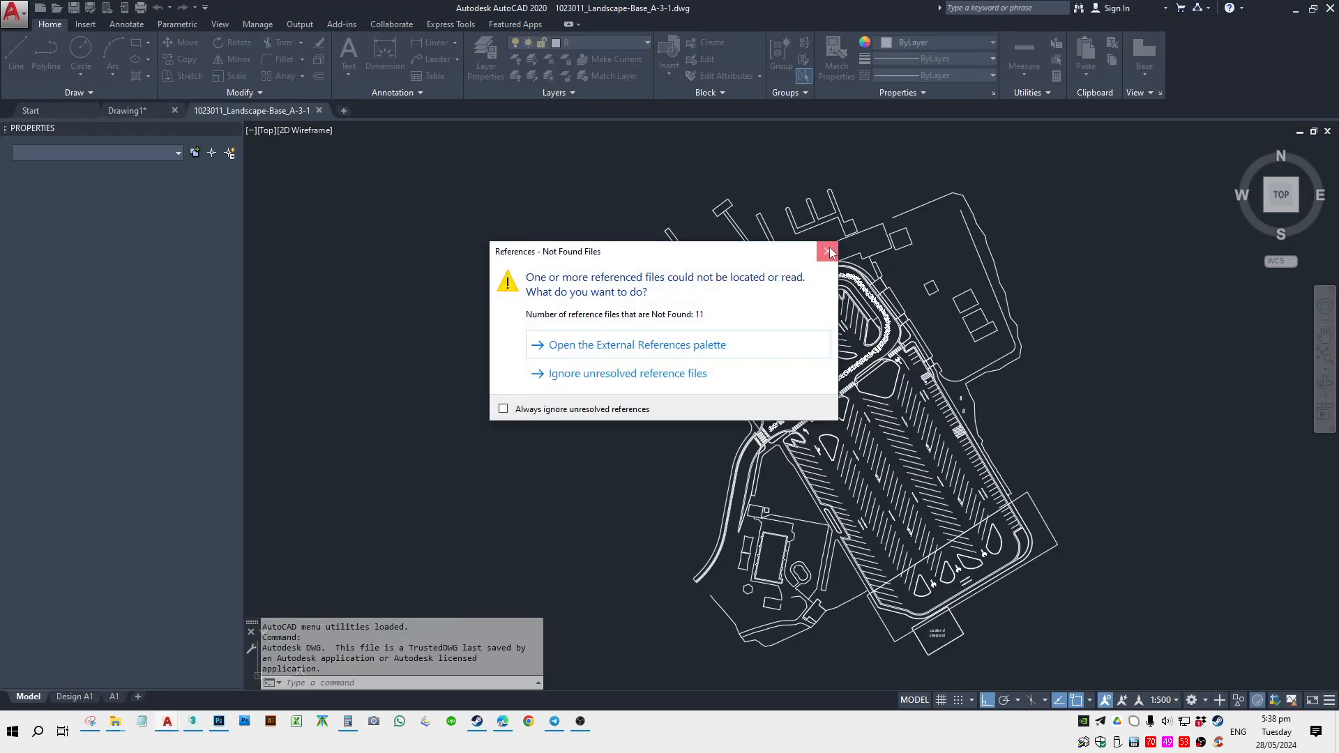
click(600, 377)
scroll(837, 402, up, 10)
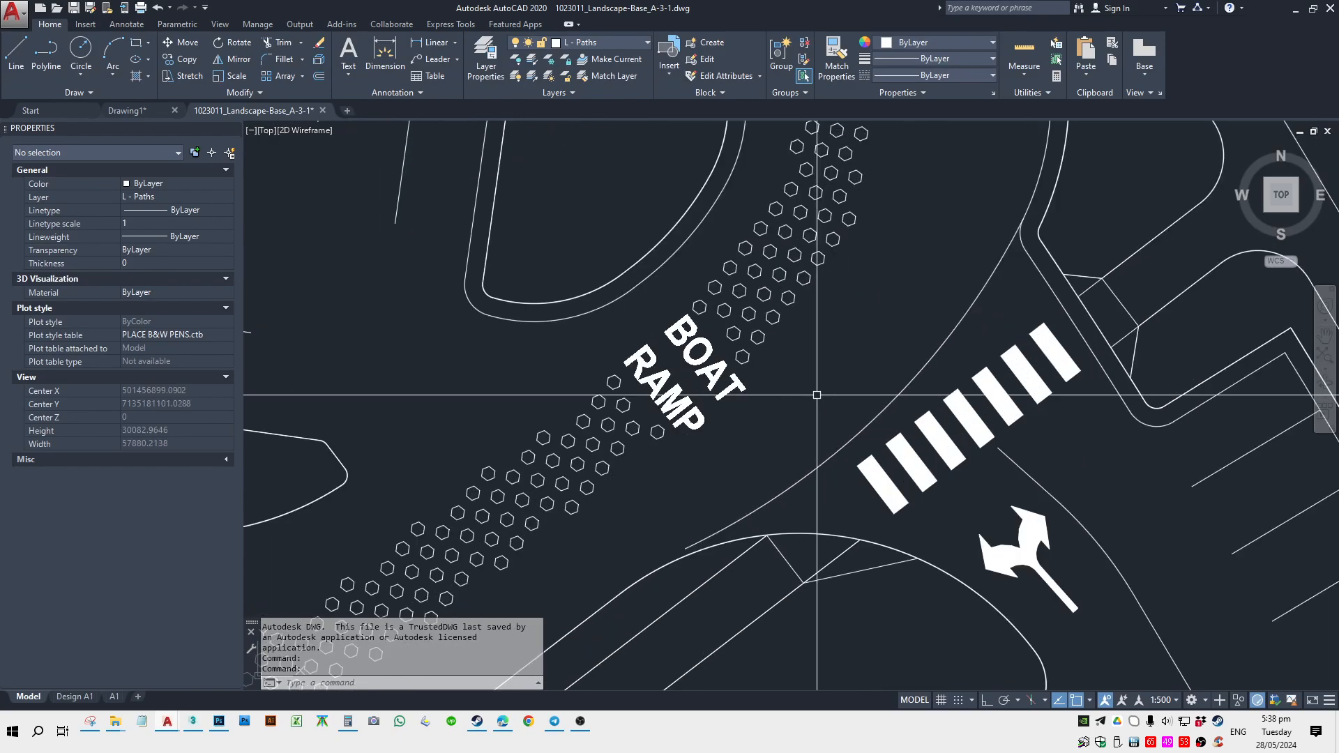
scroll(837, 402, down, 3)
scroll(838, 402, down, 2)
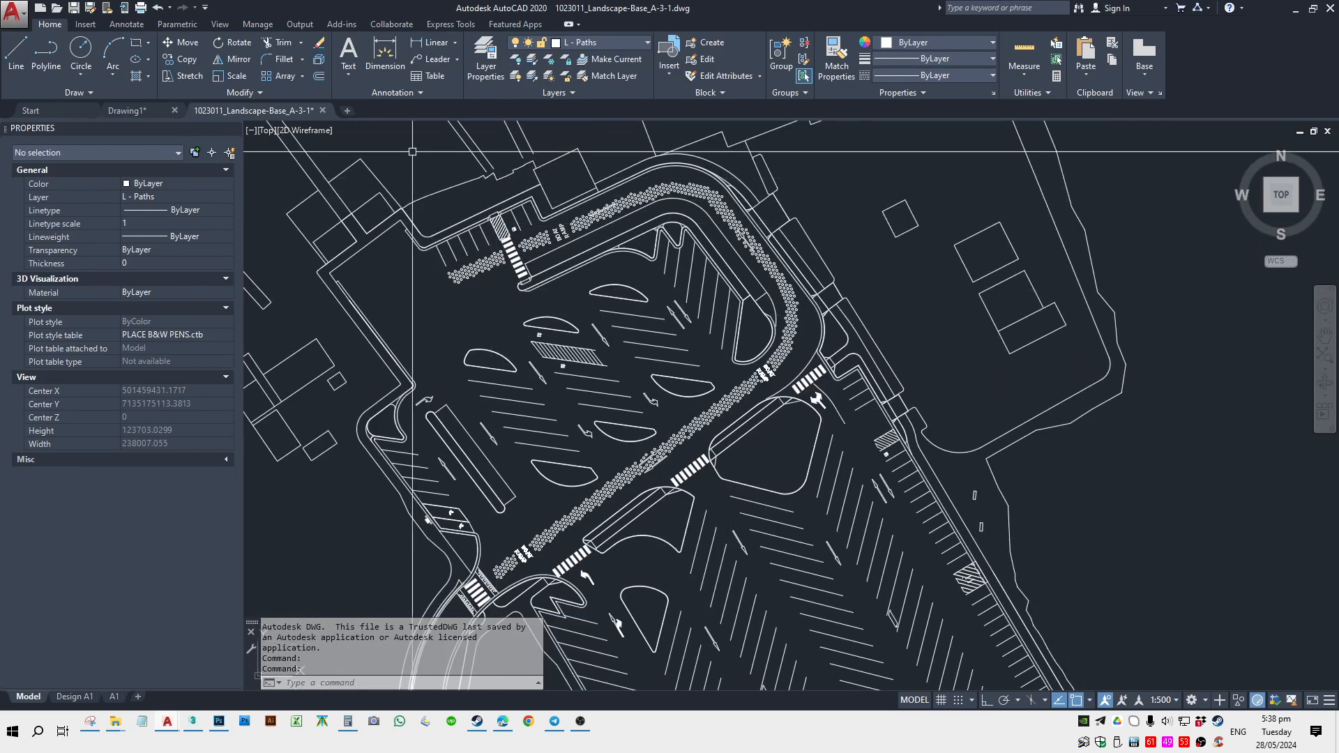
scroll(544, 457, down, 2)
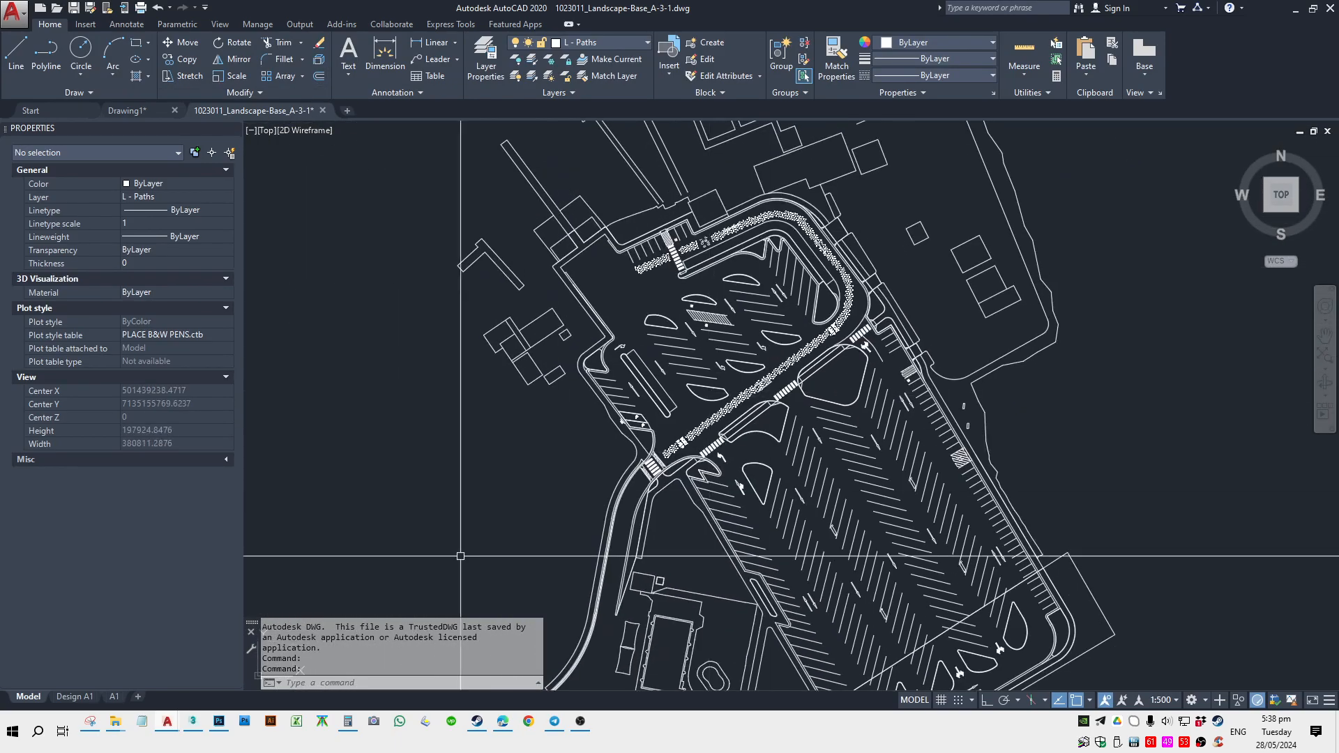
Launch 3ds Max 2020 and bring up the folder with the landscape drawing beside the viewports.
right_click(193, 722)
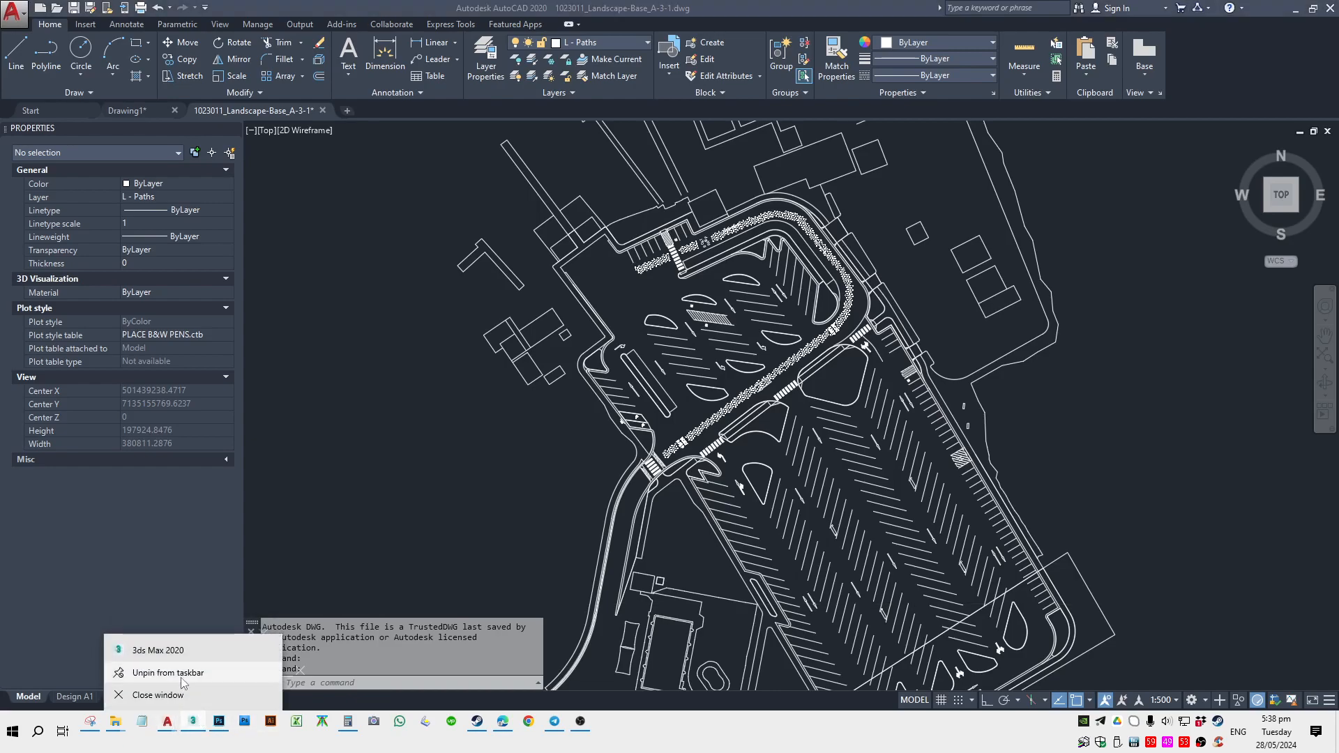
click(159, 651)
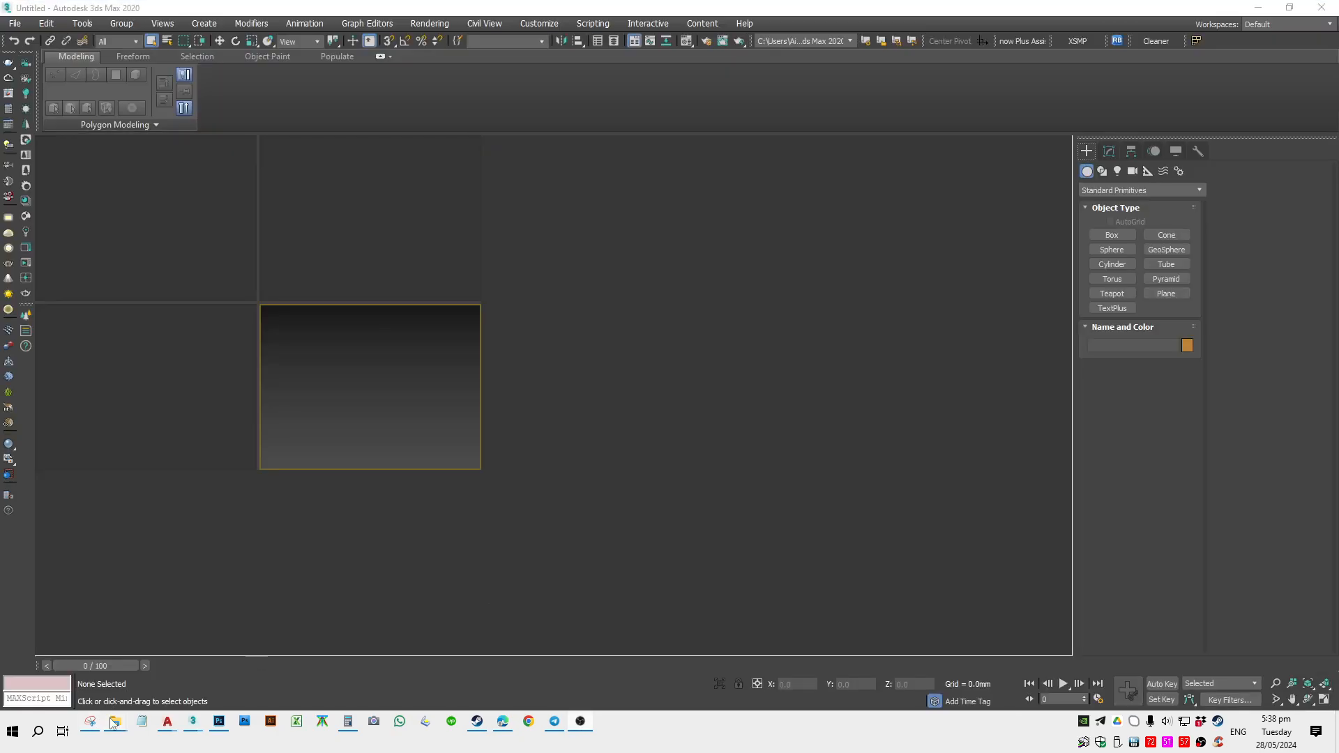
mouse_move(112, 723)
click(161, 690)
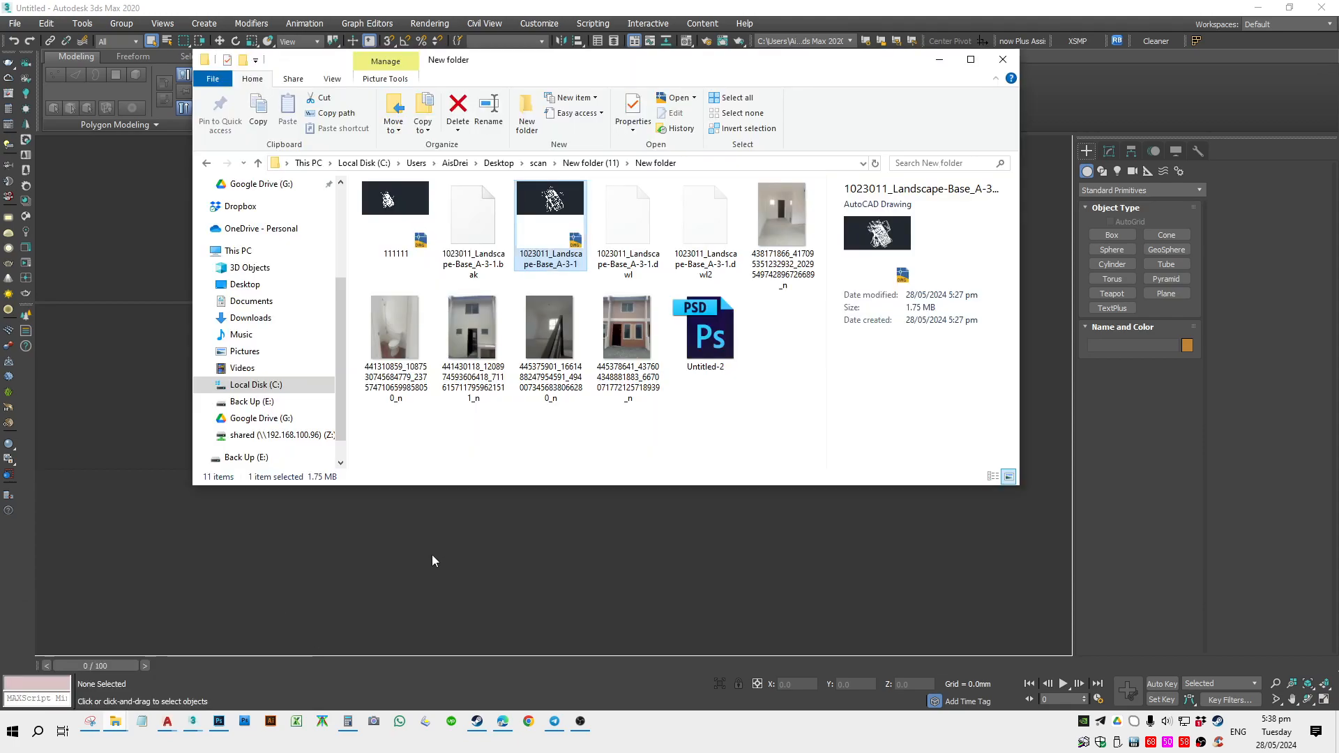
drag(570, 68, 927, 149)
drag(490, 273, 679, 269)
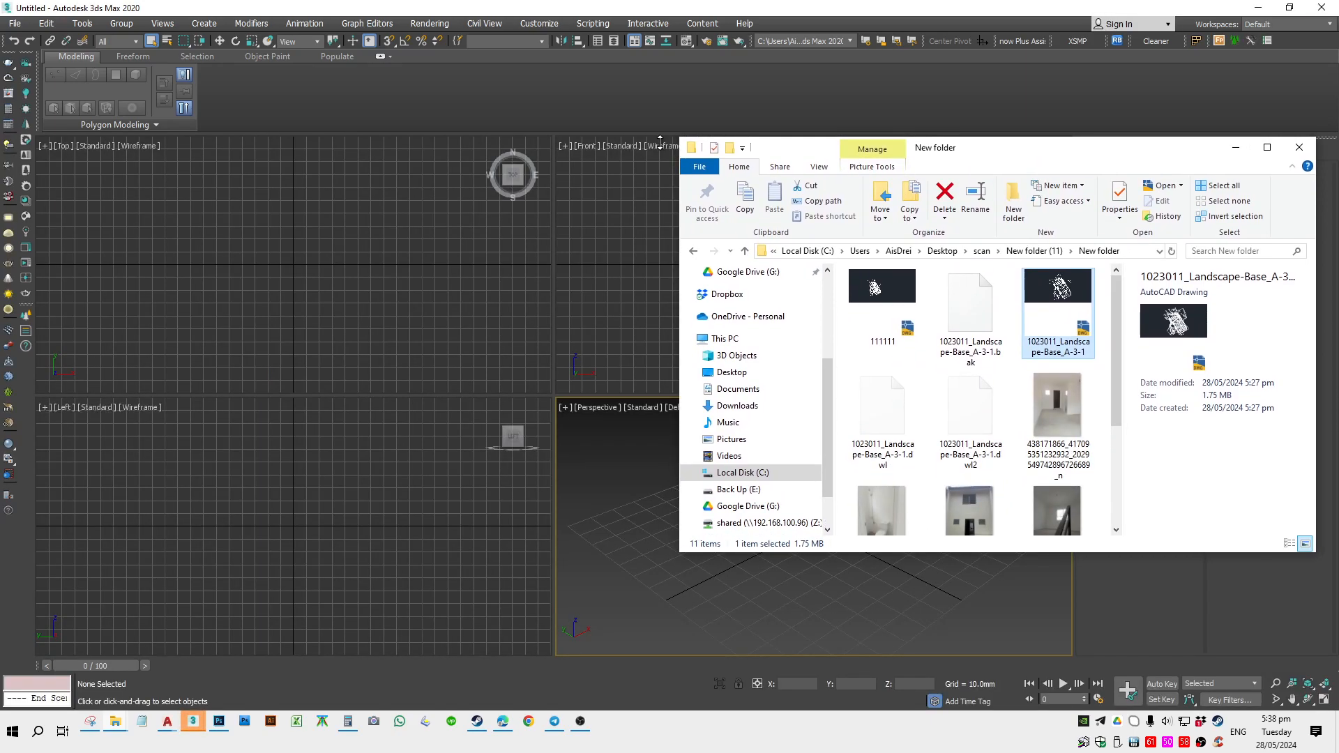
drag(945, 156, 986, 86)
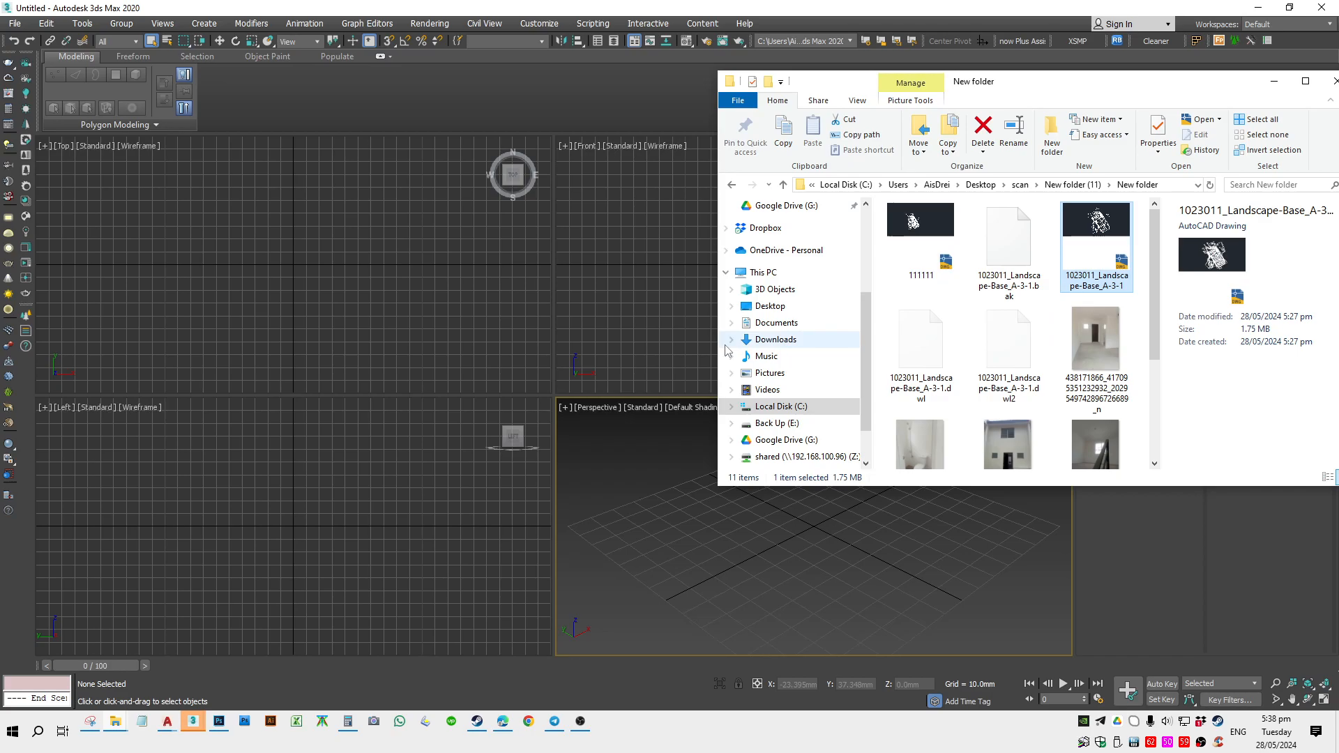
Switch to the landscape drawing in AutoCAD, examine its linework close up and as a whole, and return to 3ds Max.
mouse_move(171, 725)
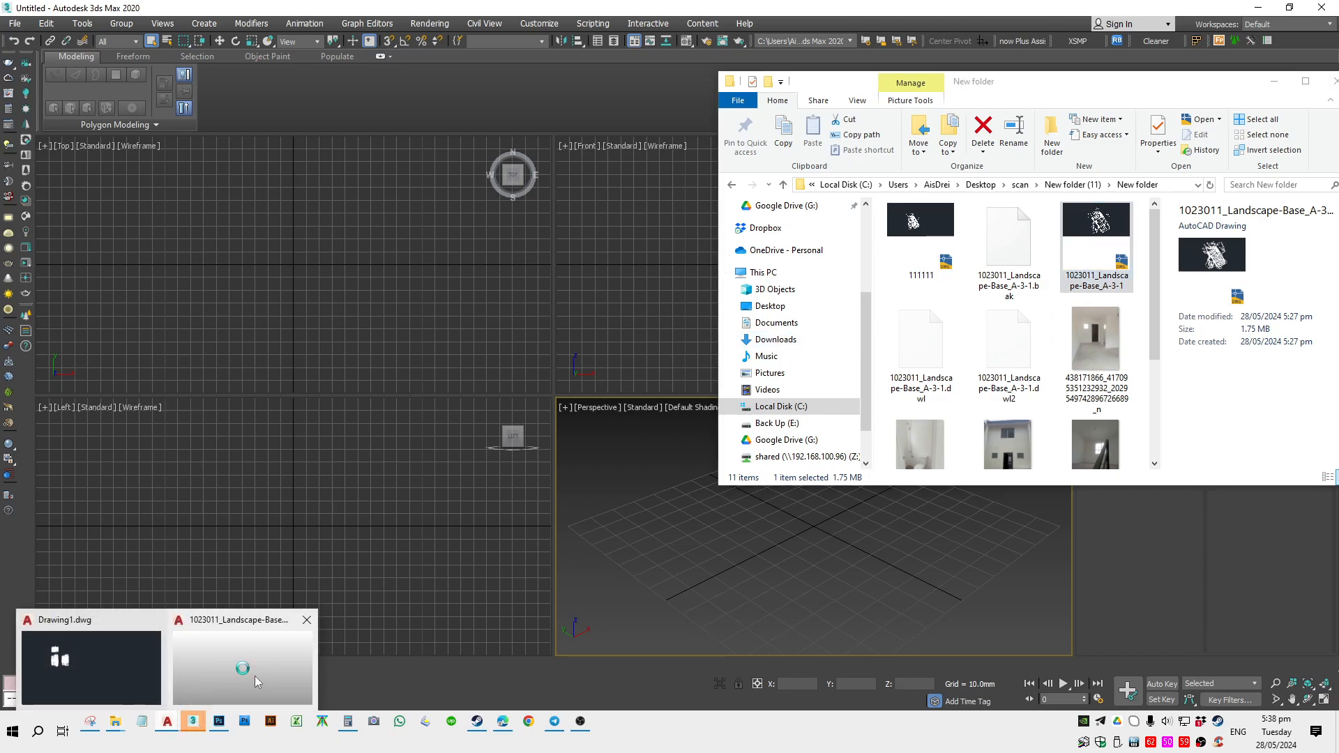
click(244, 669)
scroll(865, 337, up, 3)
scroll(767, 377, down, 3)
scroll(736, 401, up, 6)
scroll(736, 402, down, 5)
text(L)
key(Return)
key(Escape)
scroll(579, 363, down, 4)
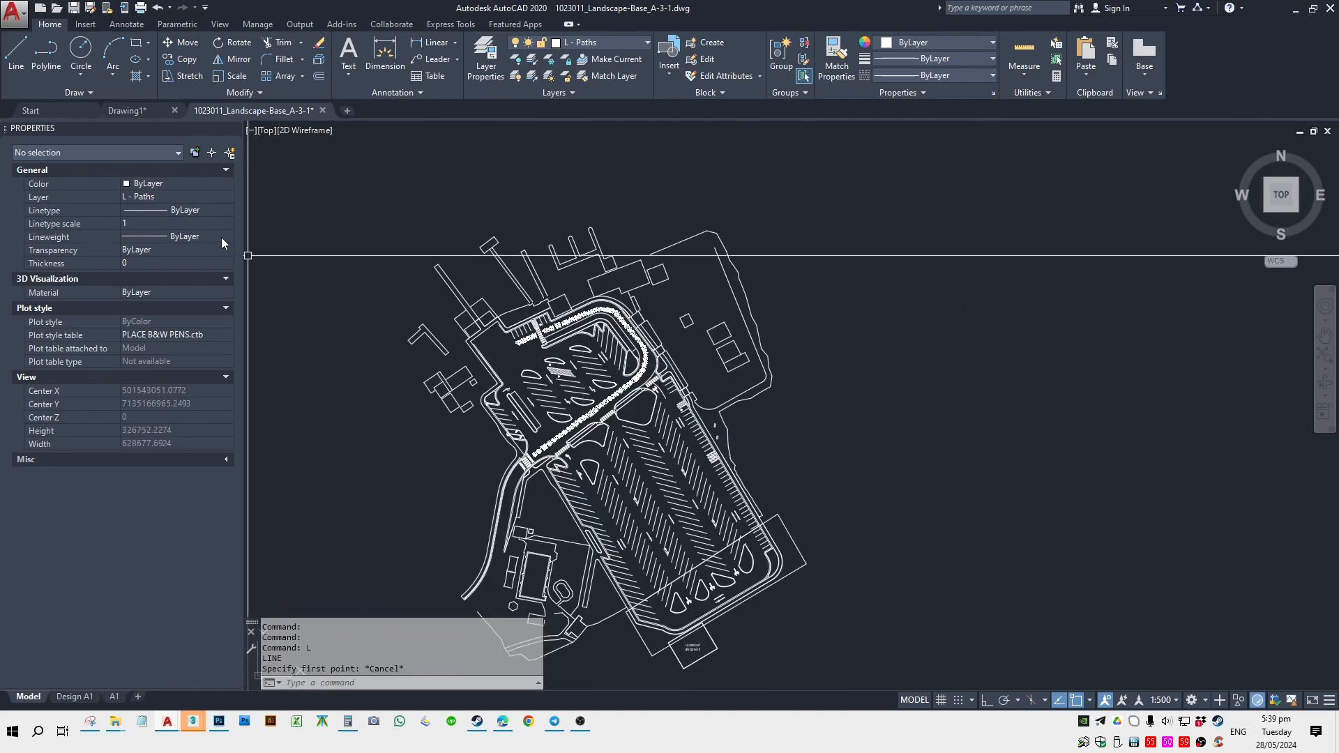
click(1295, 8)
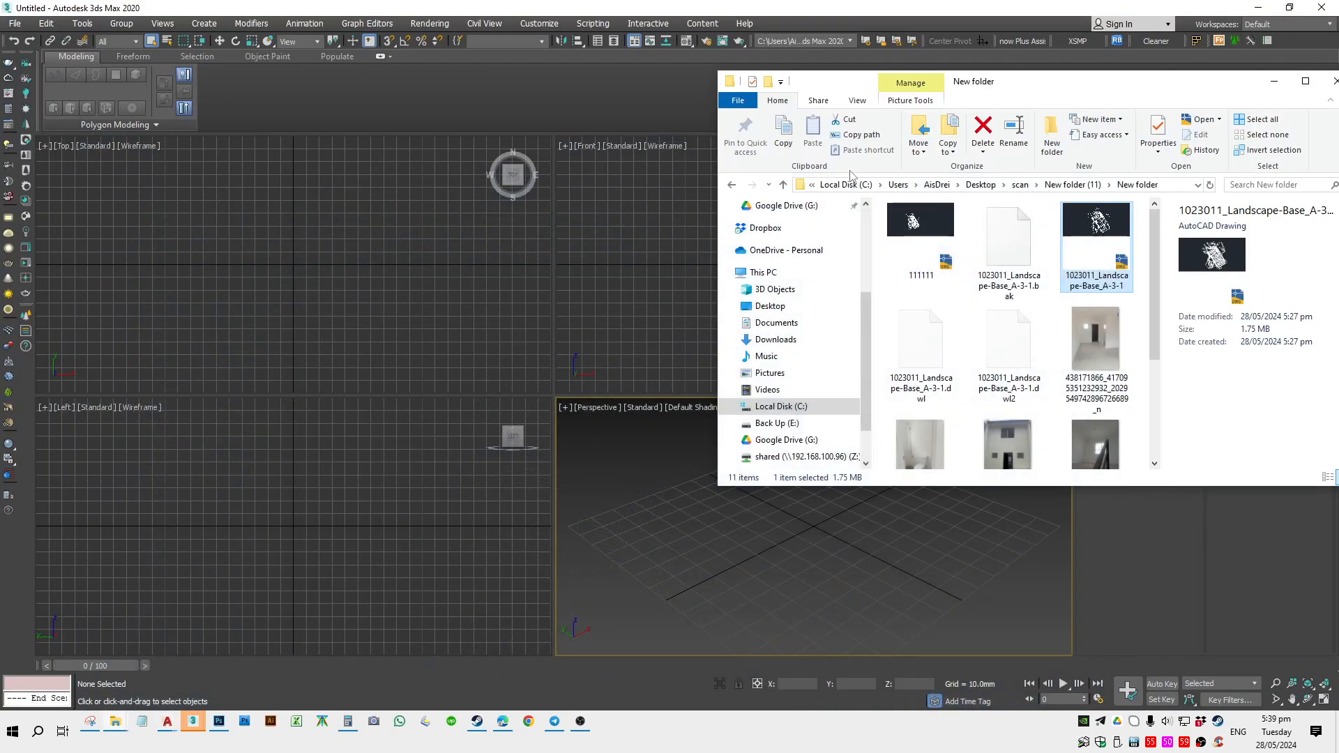
Import the 1023011_Landscape-Base_A-3-1 drawing into the 3ds Max scene and show it in a maximized top view.
drag(1100, 236, 836, 562)
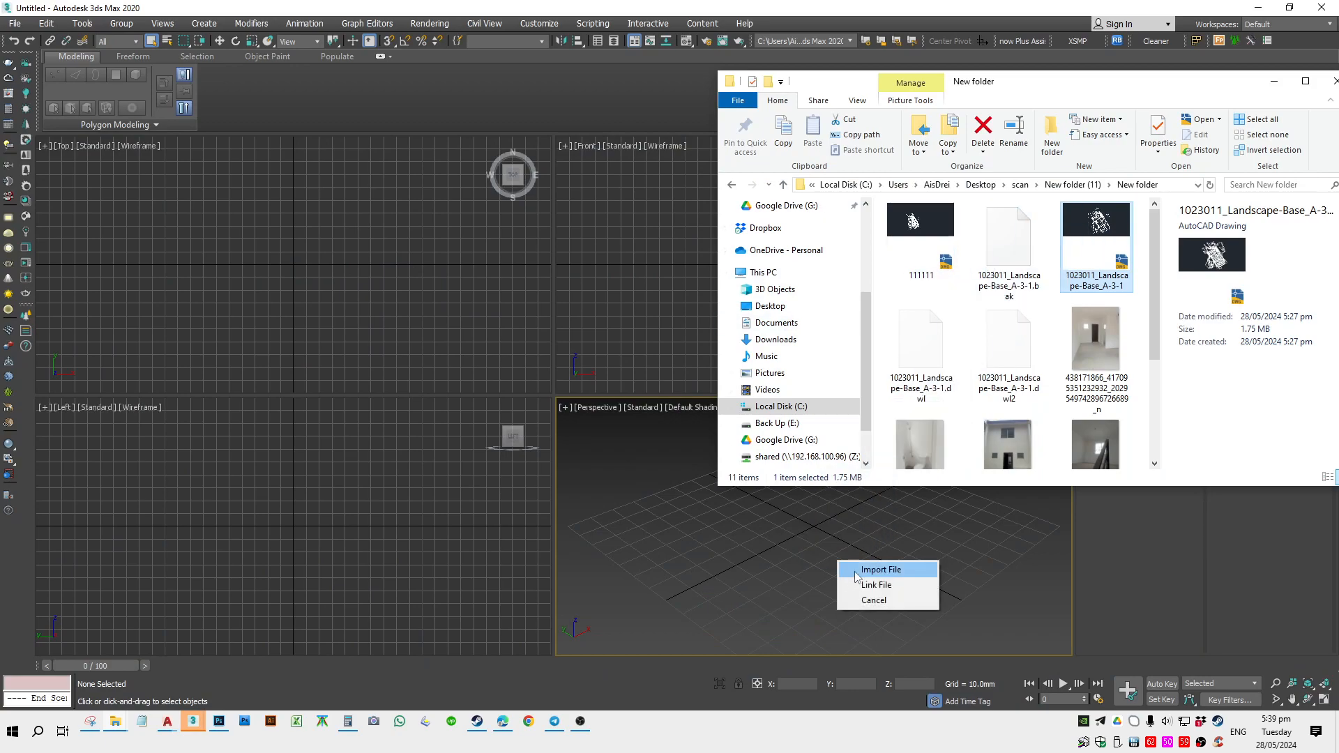
click(881, 568)
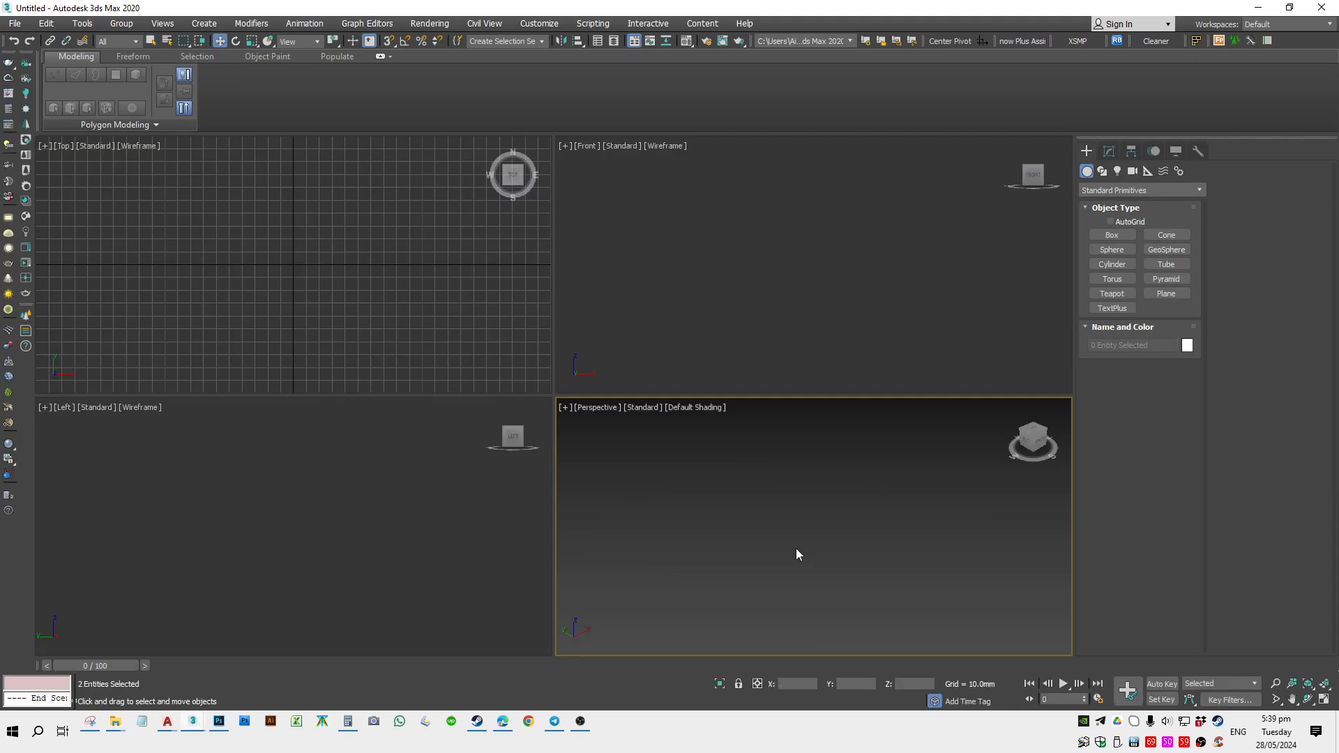
key(alt+w)
click(751, 525)
key(t)
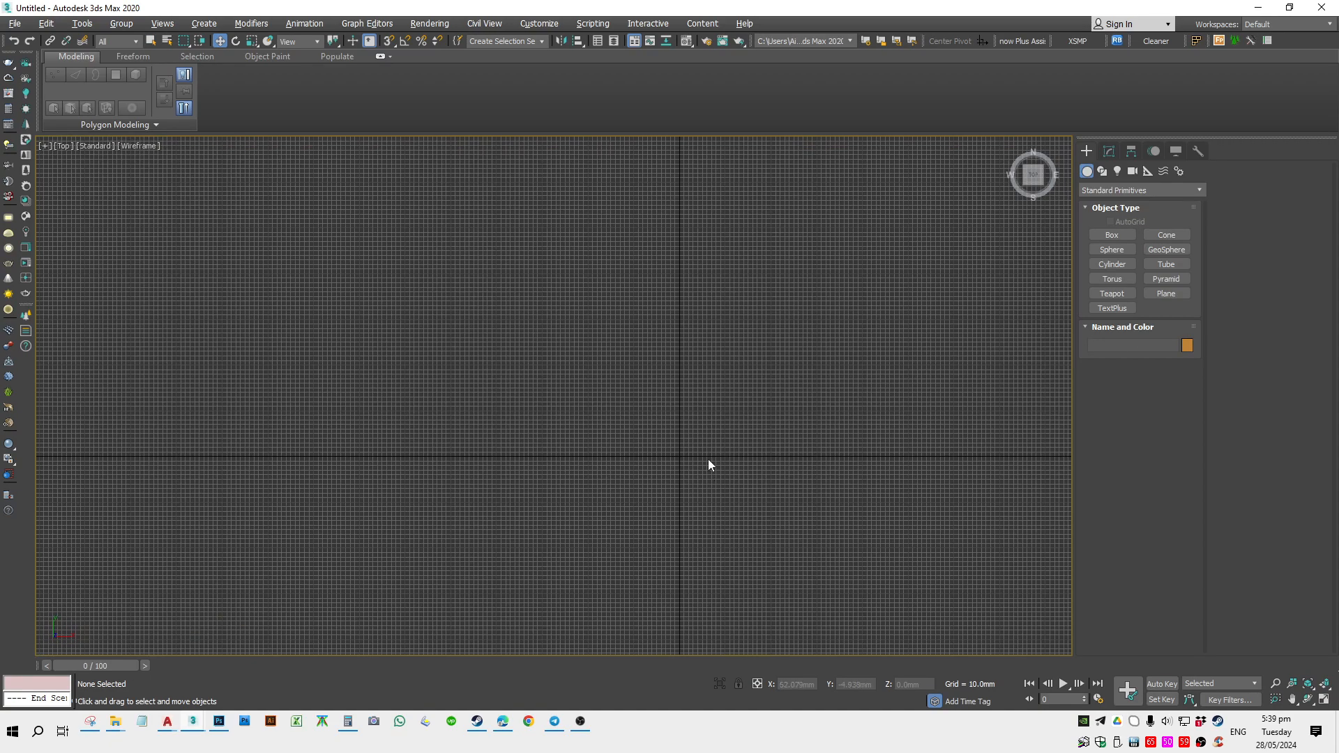
Look for the imported drawing by selecting everything and framing it in the top and orbited views.
scroll(709, 459, down, 10)
key(z)
alt+middle_drag(714, 454, 784, 335)
key(ctrl+a)
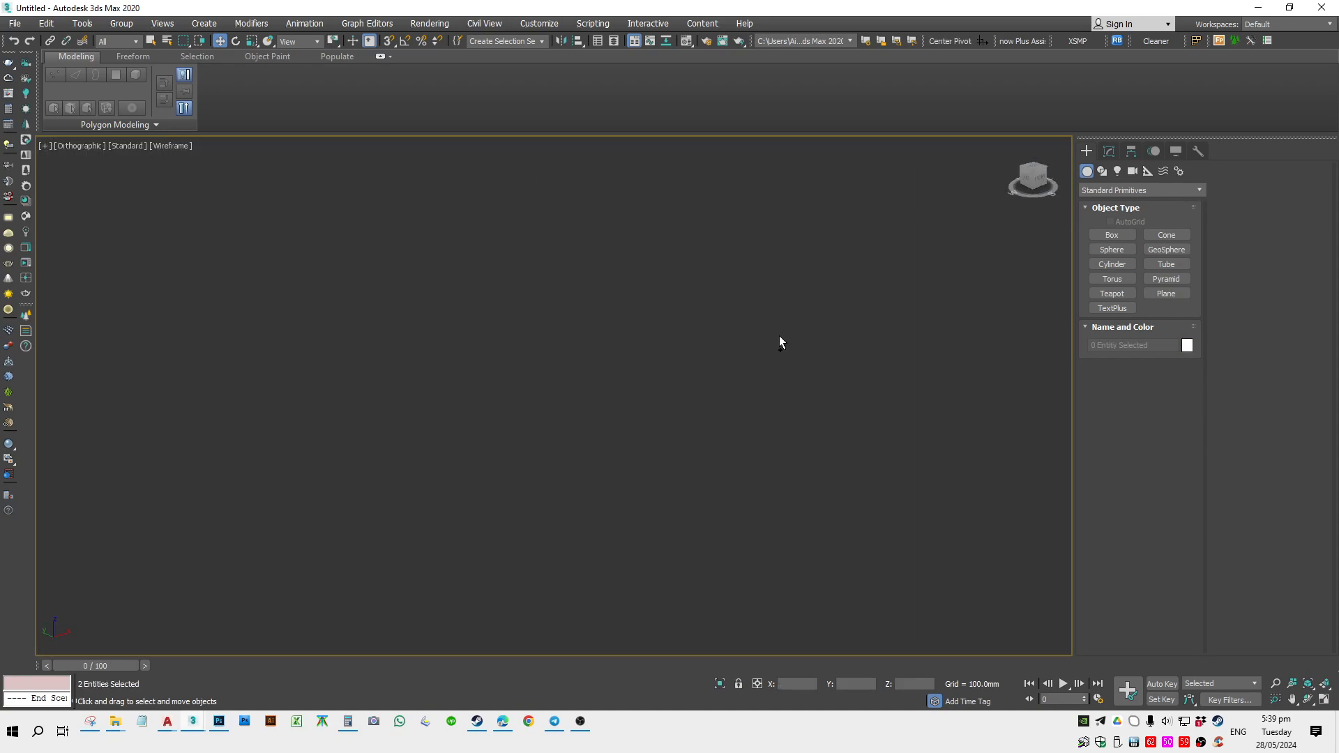
key(t)
key(z)
alt+middle_drag(638, 433, 666, 408)
click(666, 413)
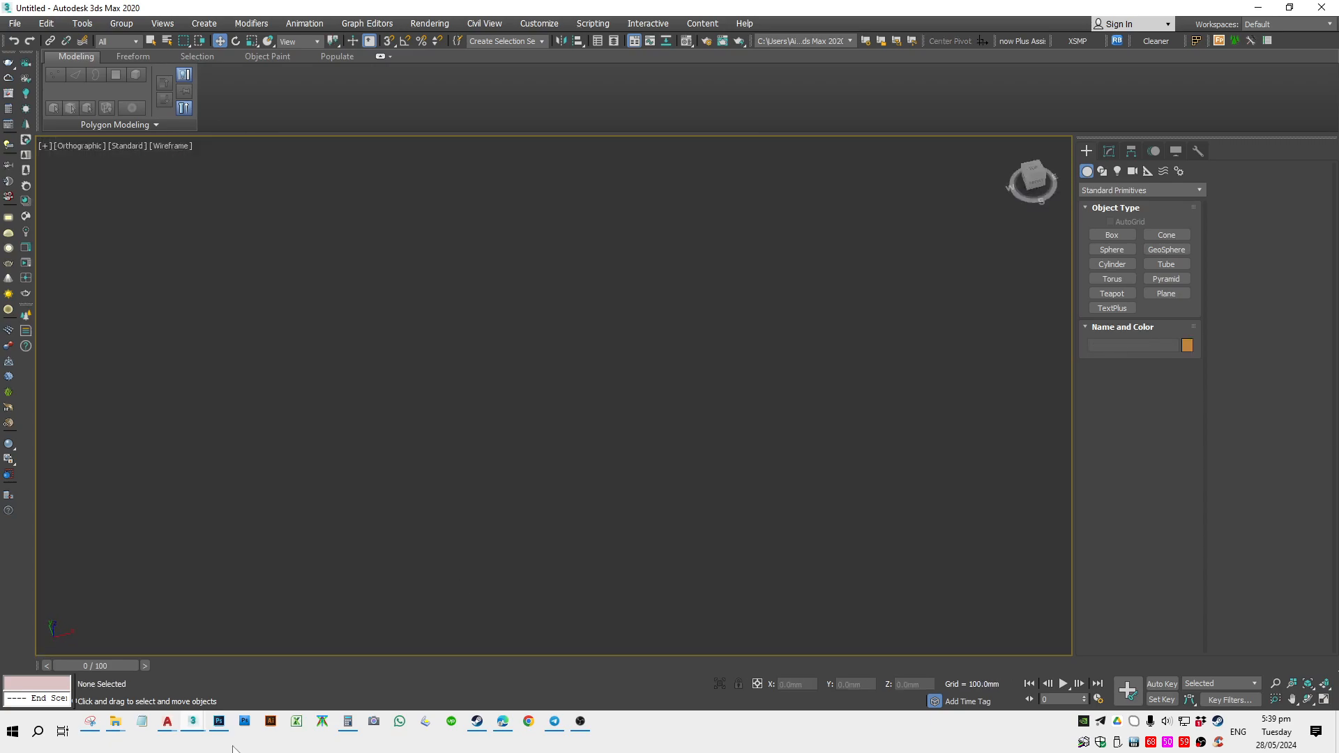
Import the 1023011_Landscape-Base_A-3-1 drawing again into the orthographic view, check it from the top and clear the selection.
mouse_move(115, 721)
click(216, 669)
drag(1097, 234, 608, 338)
click(628, 342)
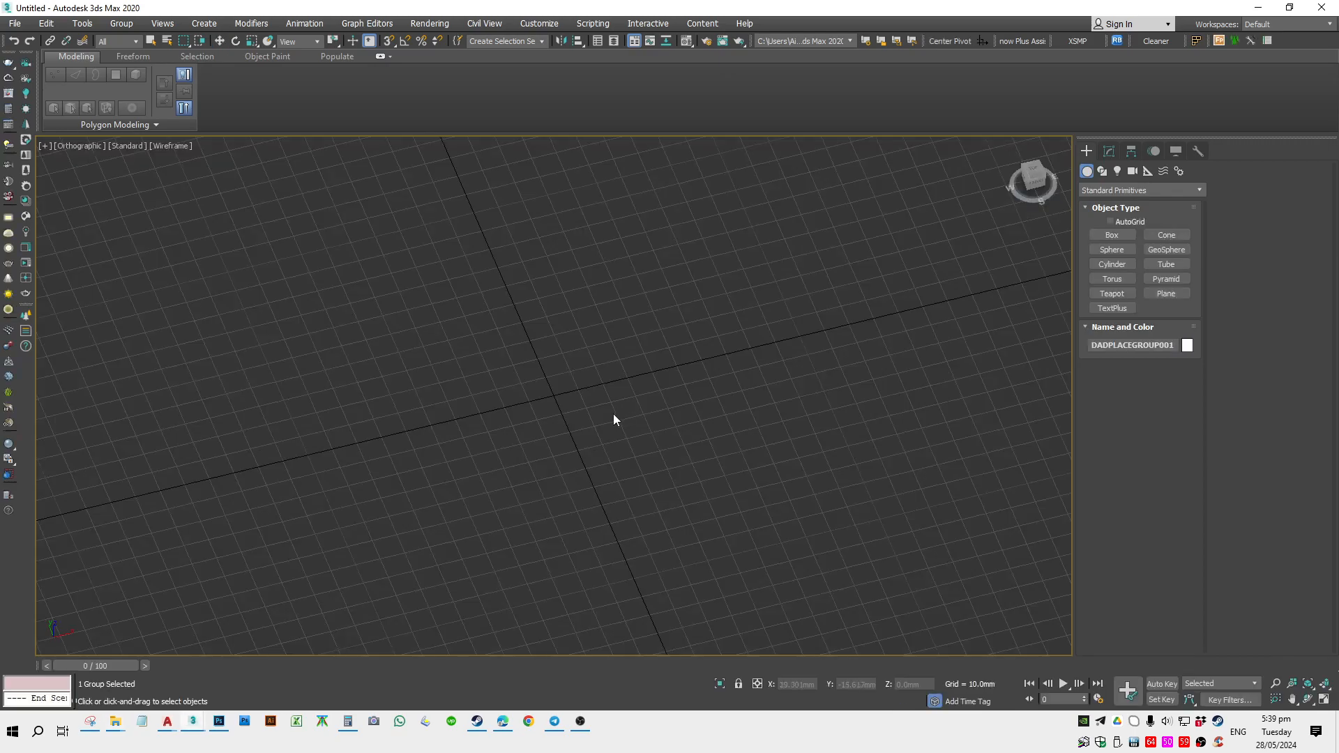
key(w)
key(t)
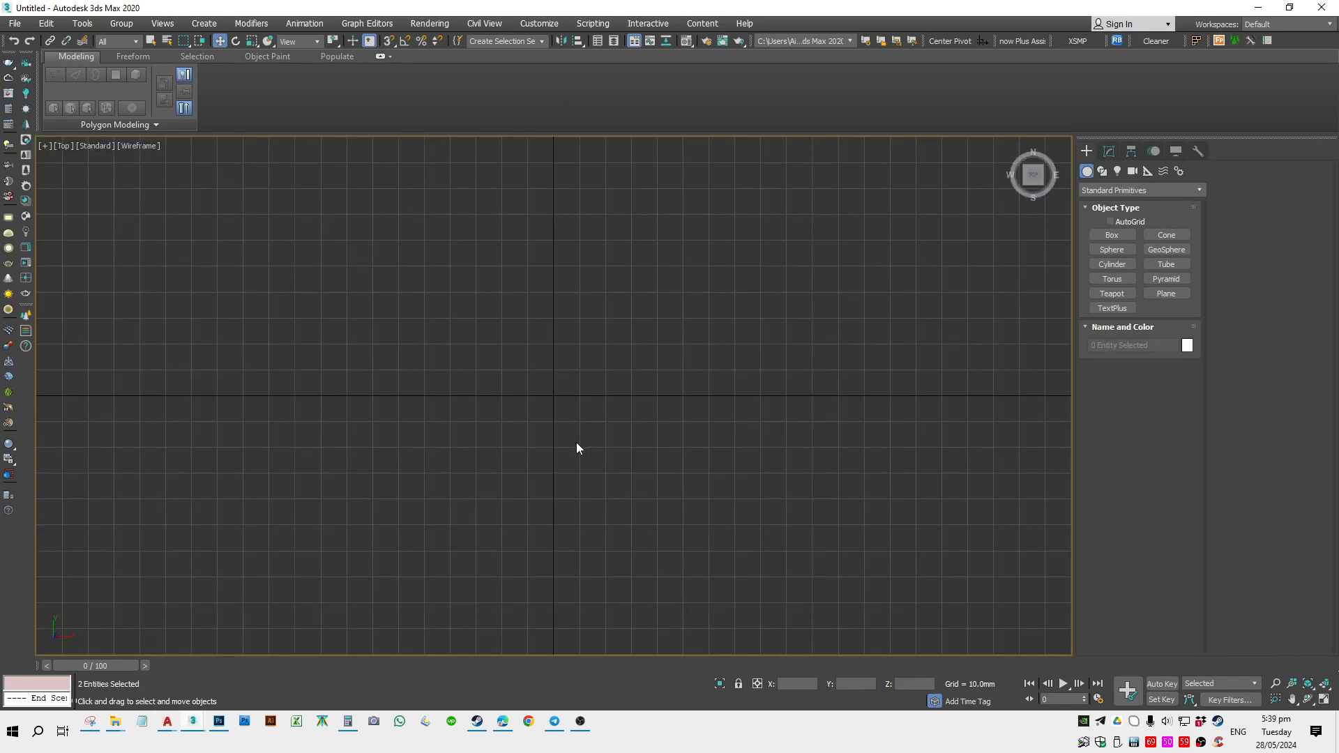
click(360, 545)
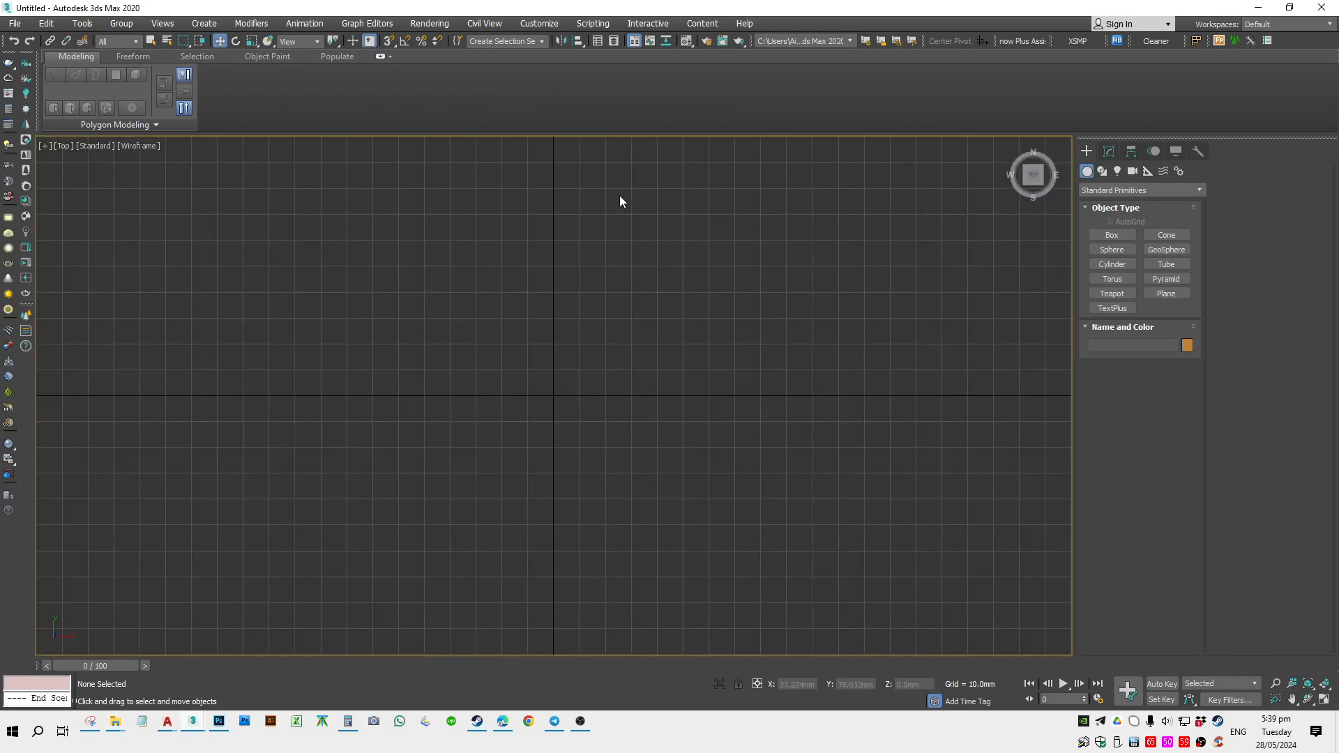
Reset the 3ds Max scene to the default empty four-viewport setup.
click(14, 25)
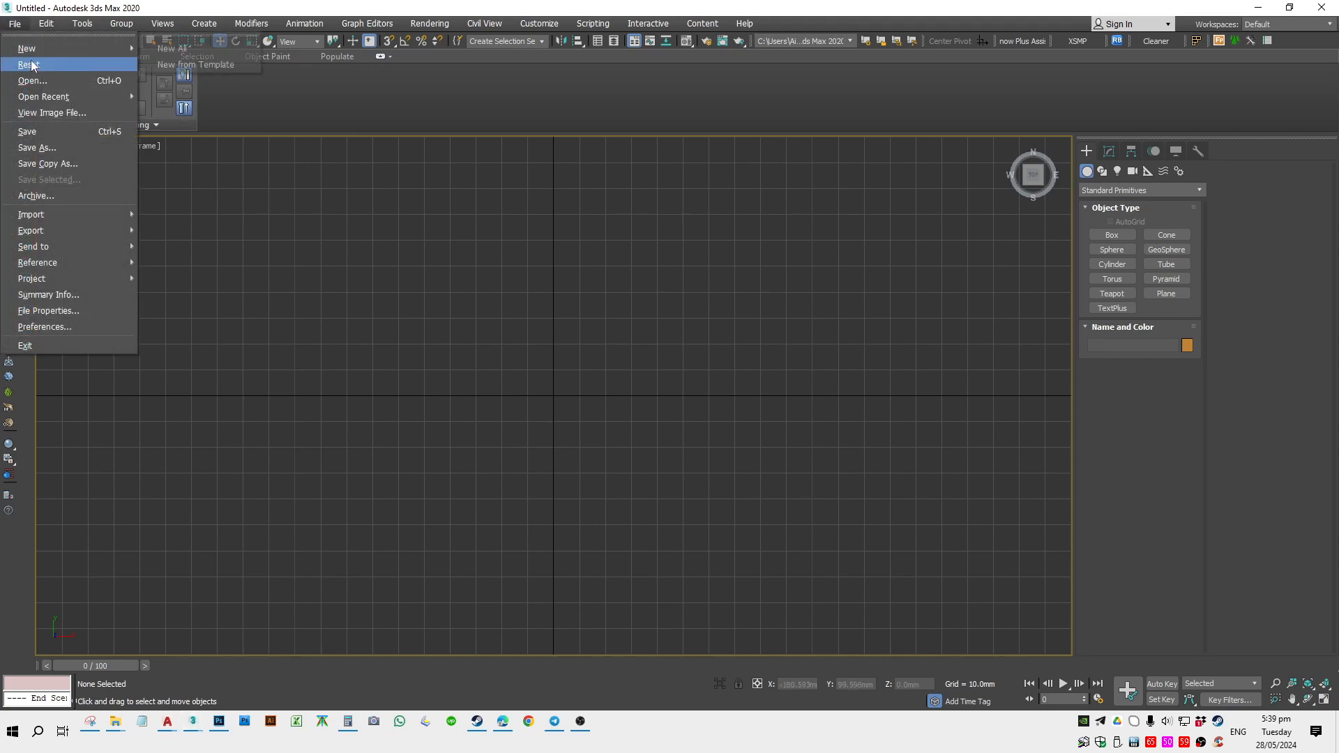
click(29, 64)
click(675, 384)
click(646, 389)
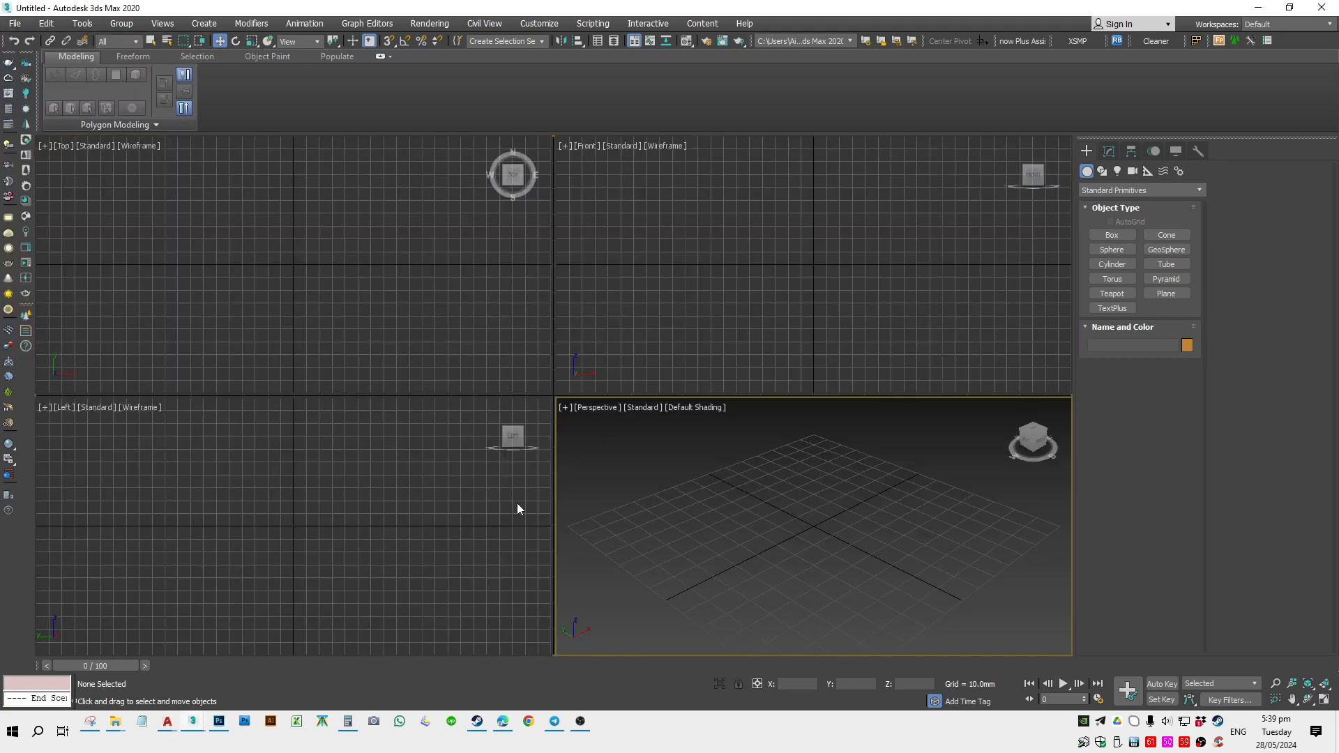
Import the 1023011_Landscape-Base_A-3-1 drawing into the maximized left view and check it from the front and top.
click(545, 590)
key(alt+w)
mouse_move(115, 721)
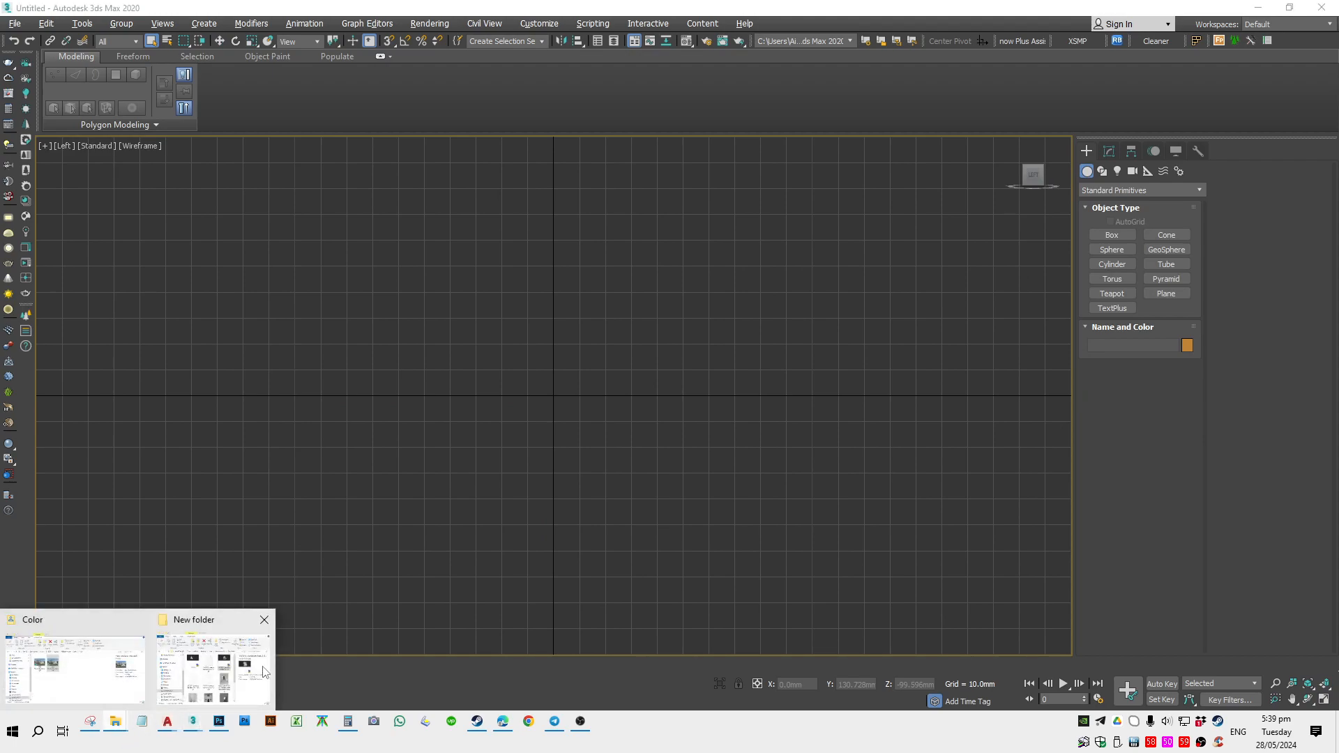
click(221, 663)
drag(1071, 261, 645, 267)
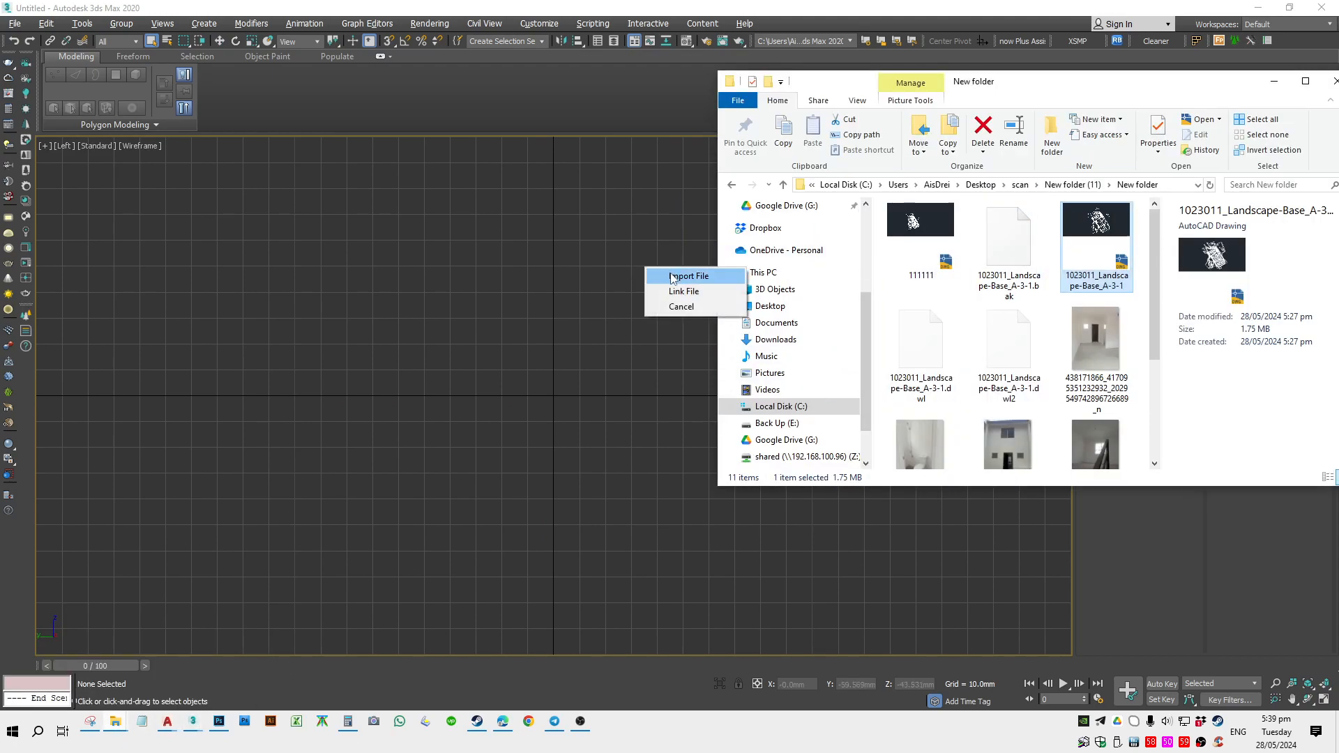
click(663, 272)
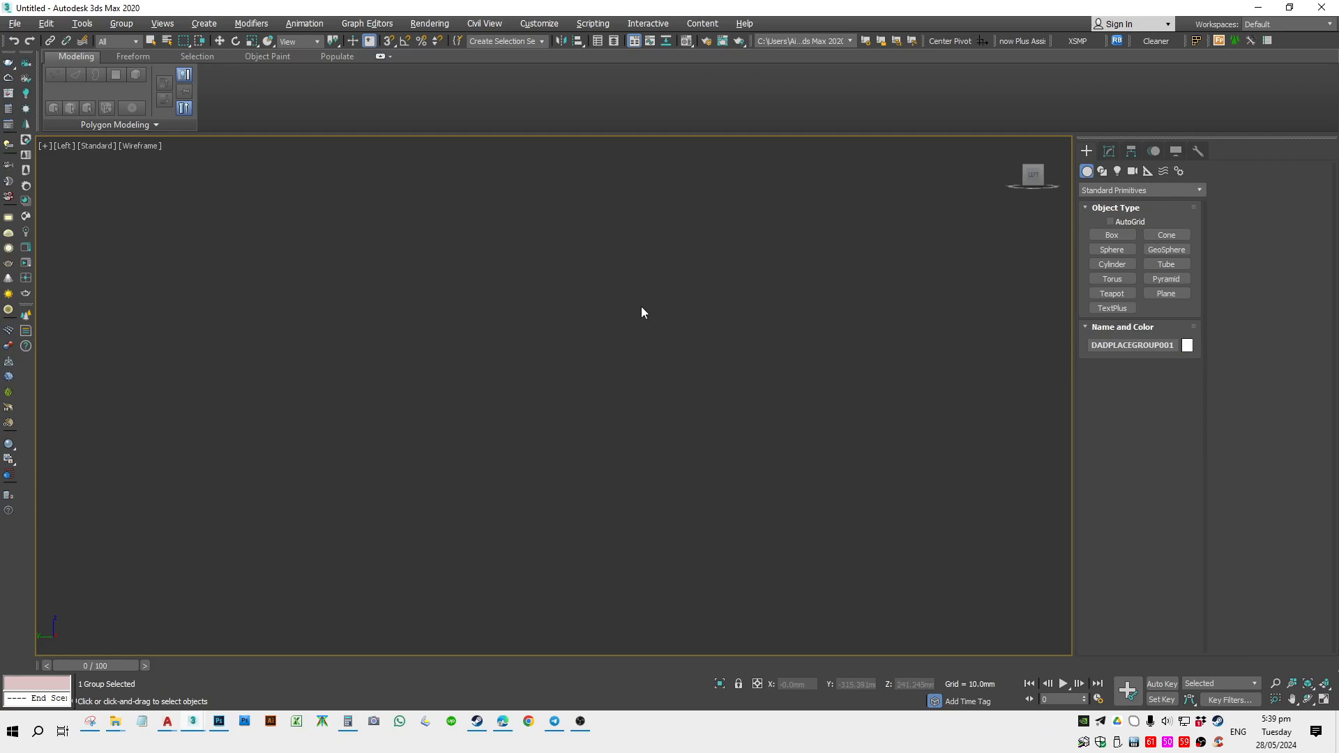
key(w)
key(f)
key(t)
key(r)
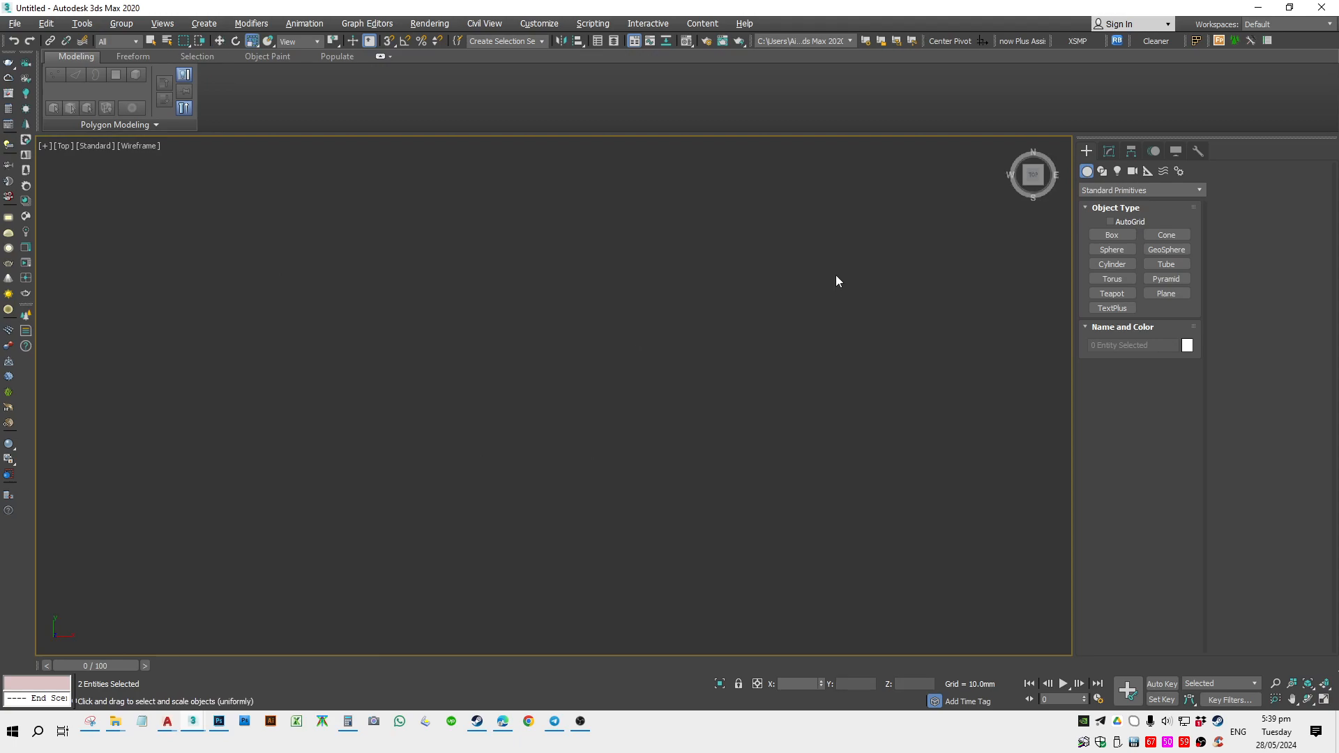
Create a standard primitive box in the top view and end box creation.
click(1100, 234)
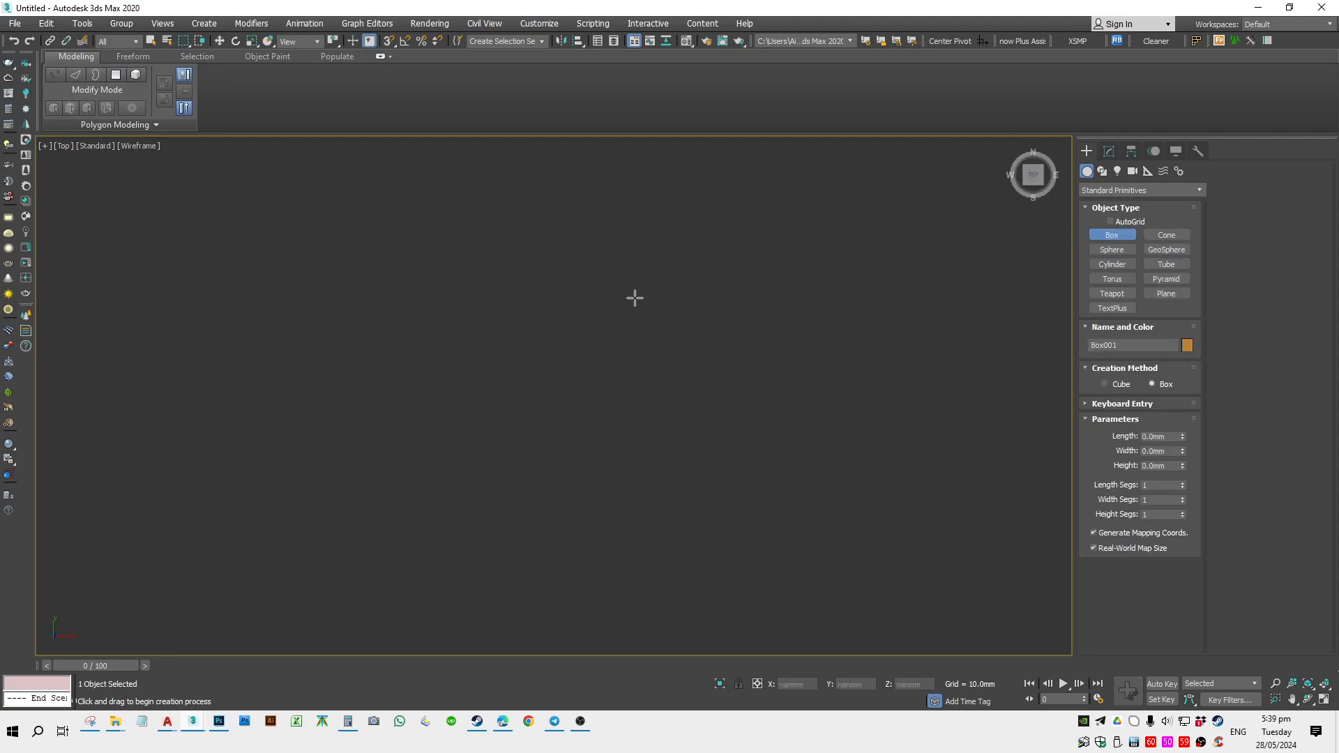
right_click(550, 370)
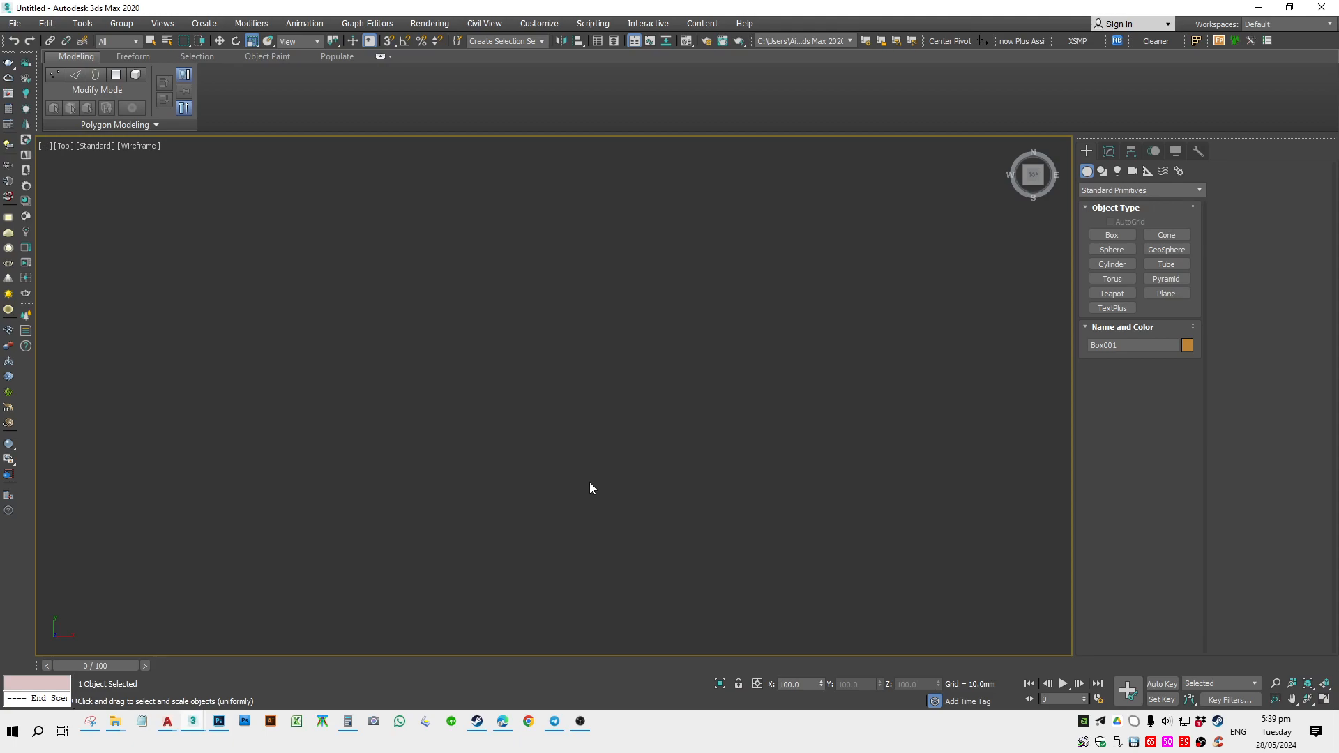
key(x)
key(Escape)
Bring the folder containing the landscape drawing files back in front of the 3ds Max viewport.
mouse_move(117, 736)
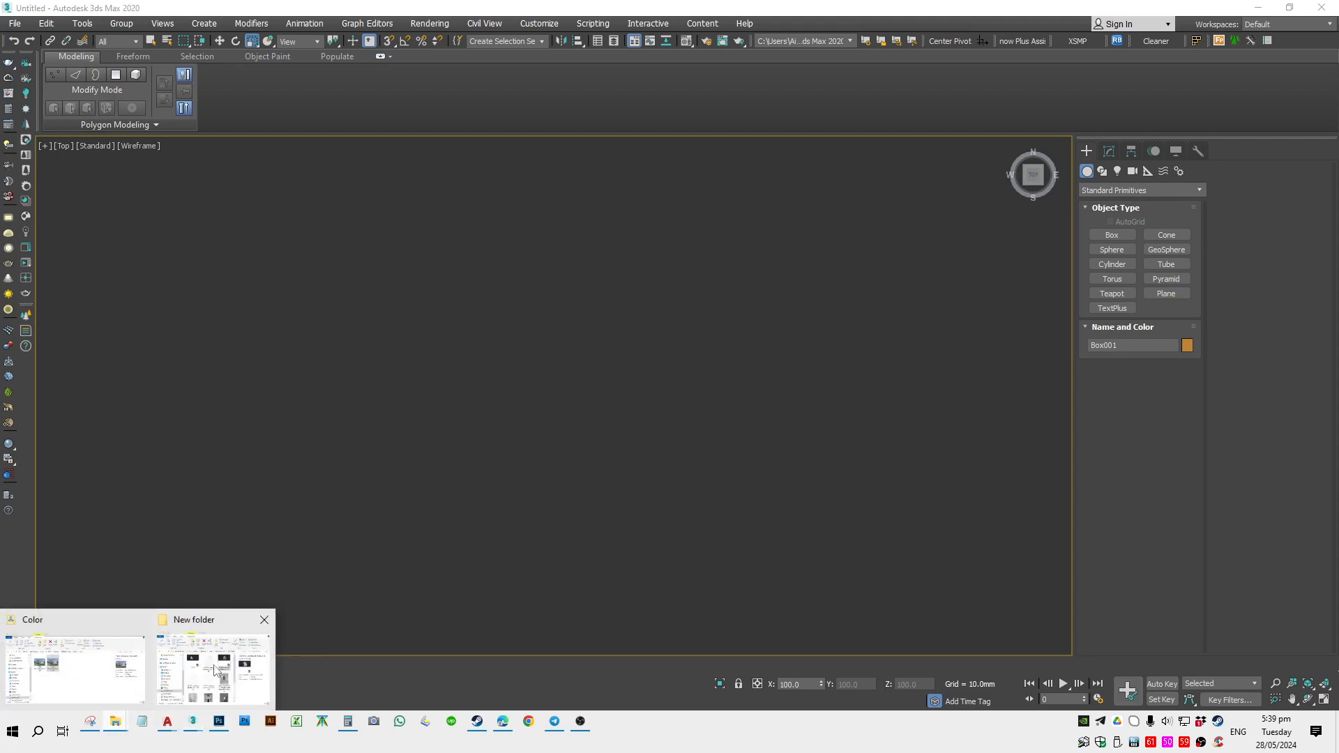
click(222, 666)
click(1138, 235)
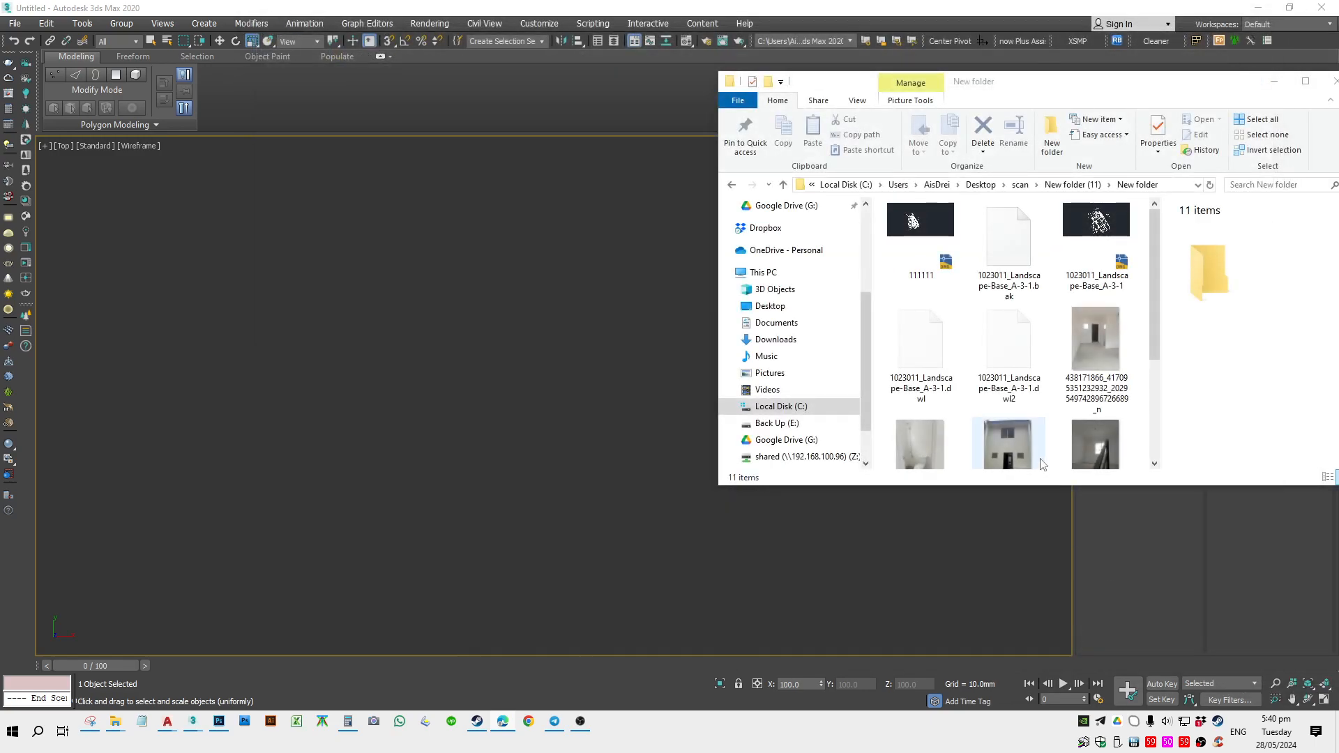
Import the landscape base drawing into the top view, select all its geometry and check it from the front and top.
click(1096, 352)
drag(1096, 352, 449, 329)
click(478, 349)
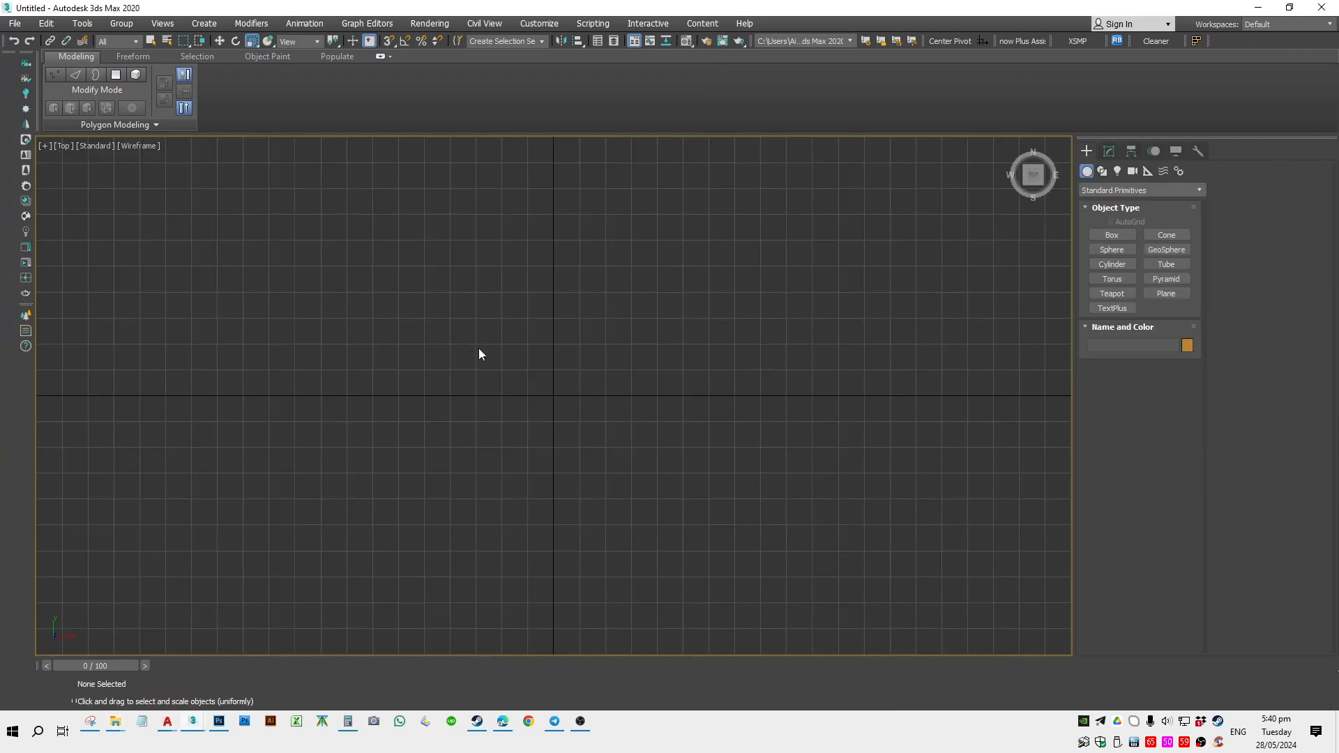
scroll(542, 384, down, 5)
key(ctrl+a)
key(w)
key(z)
alt+middle_drag(543, 384, 563, 406)
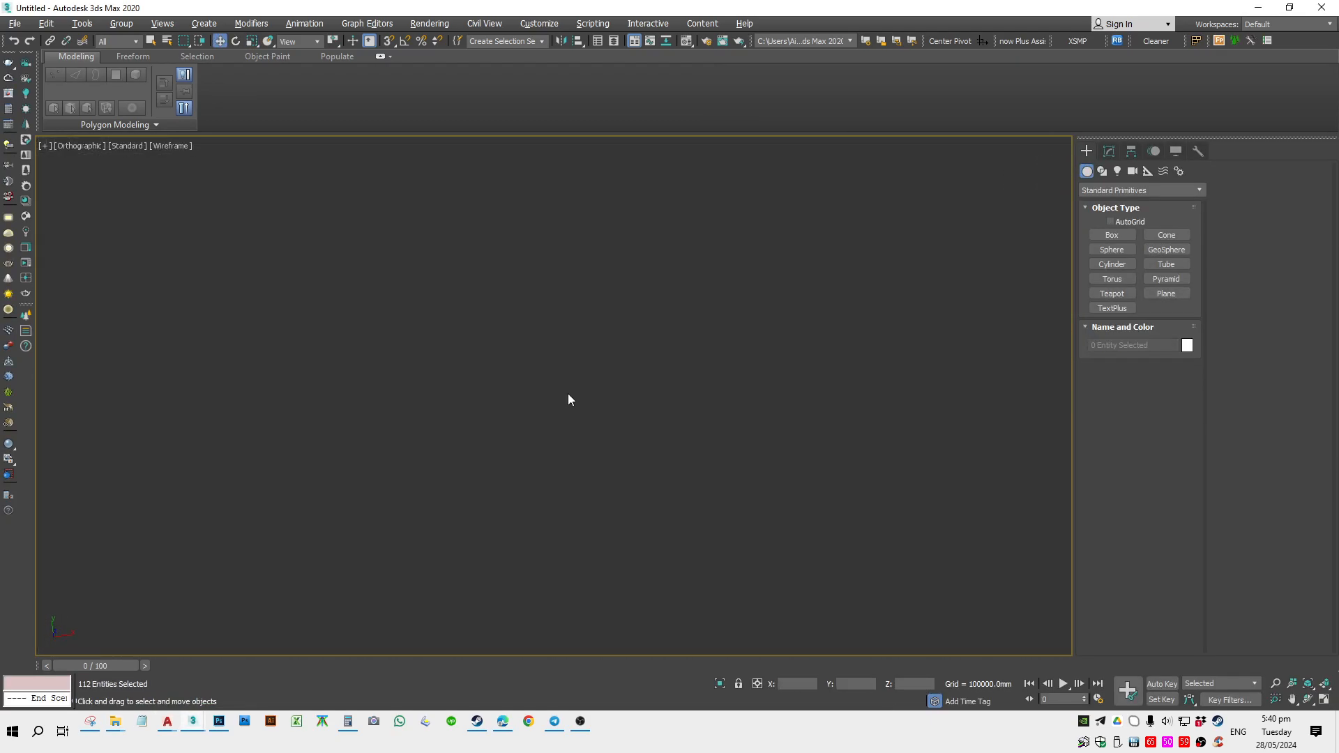
click(764, 228)
key(f)
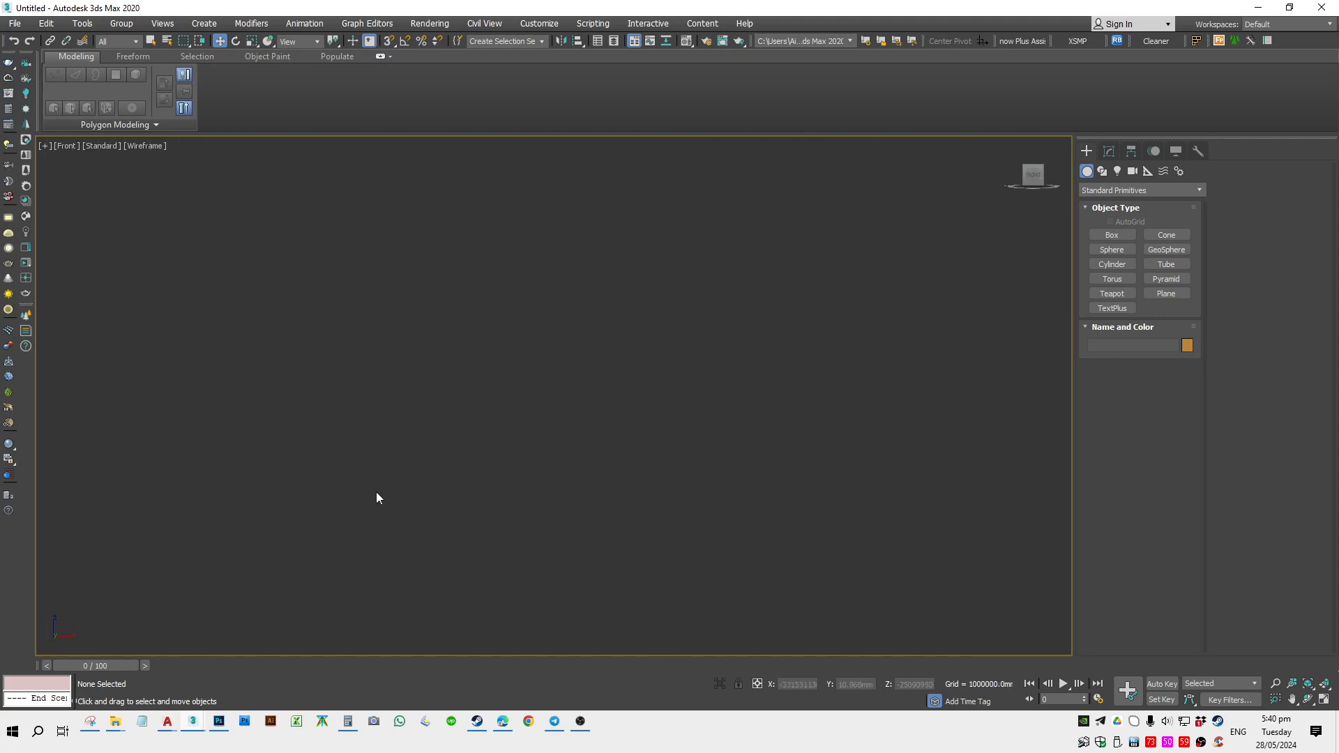
key(t)
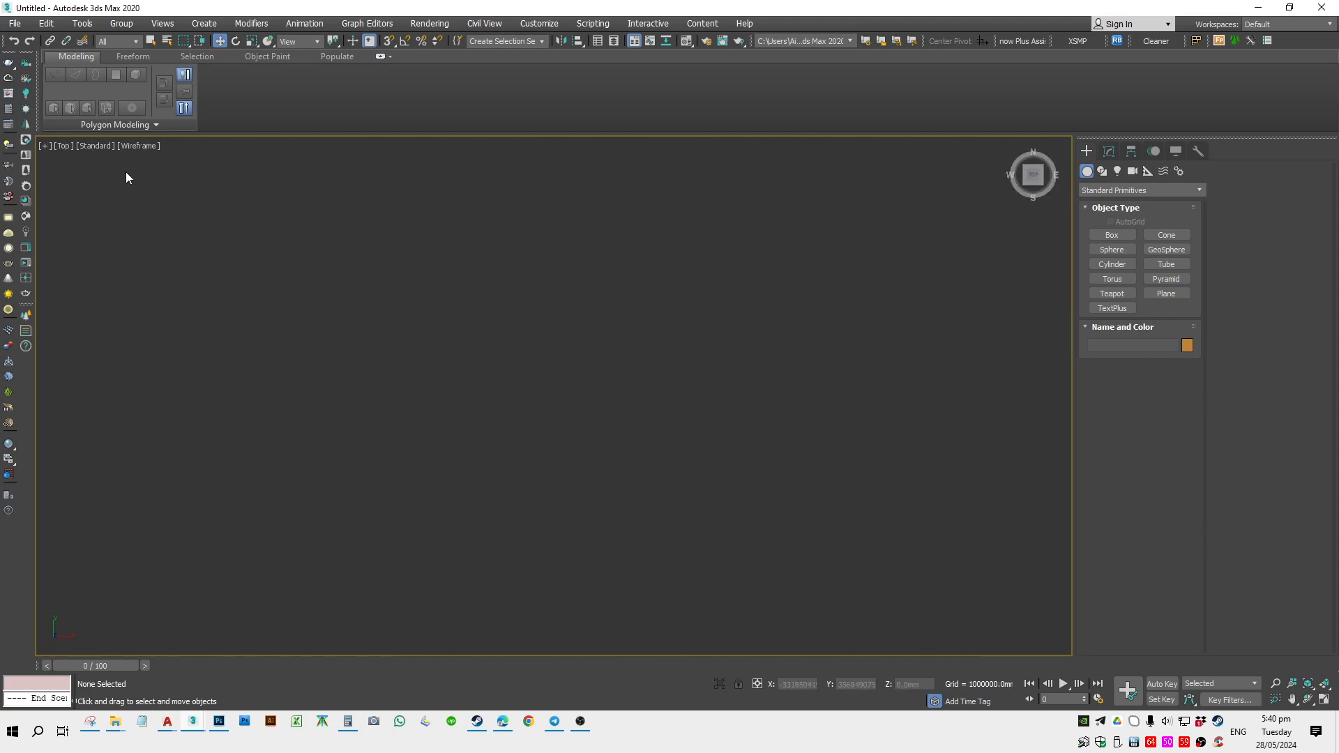
Try to delete all the imported entities in the top view and reframe the selection.
key(ctrl+a)
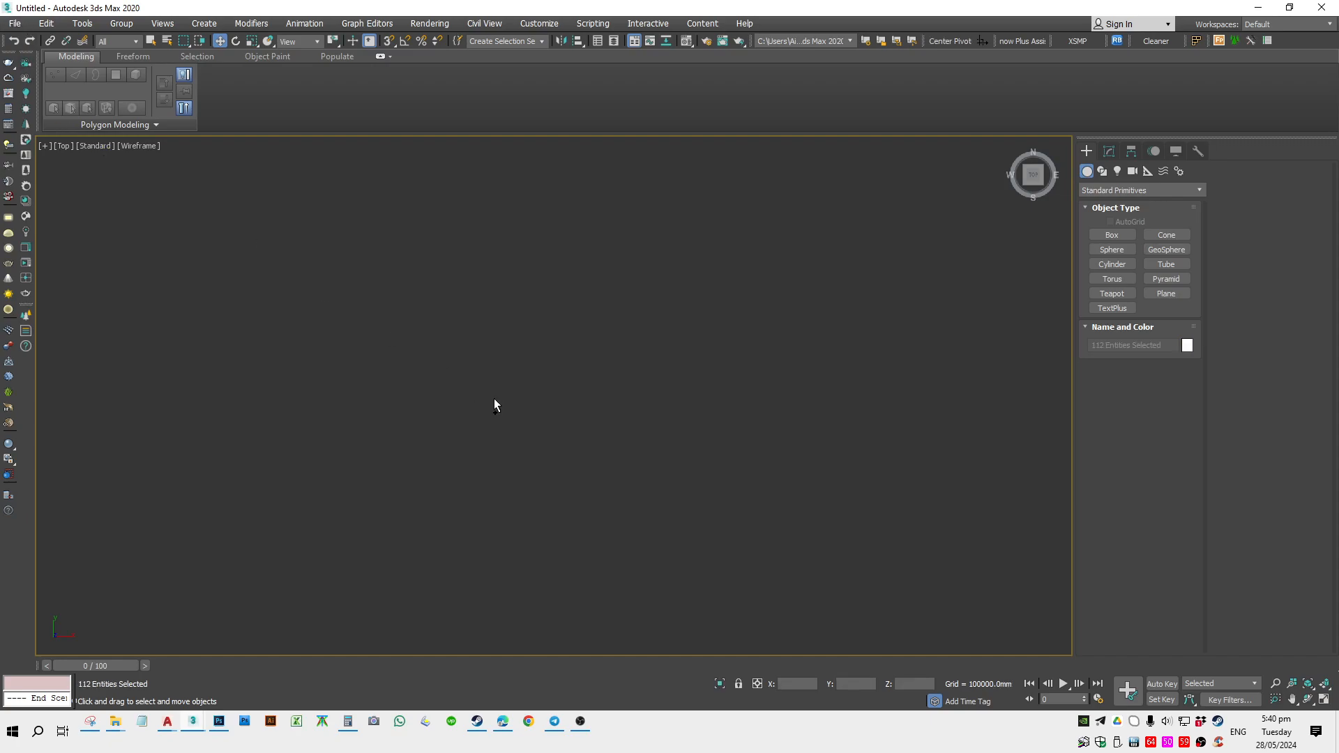
key(Delete)
key(ctrl+a)
key(z)
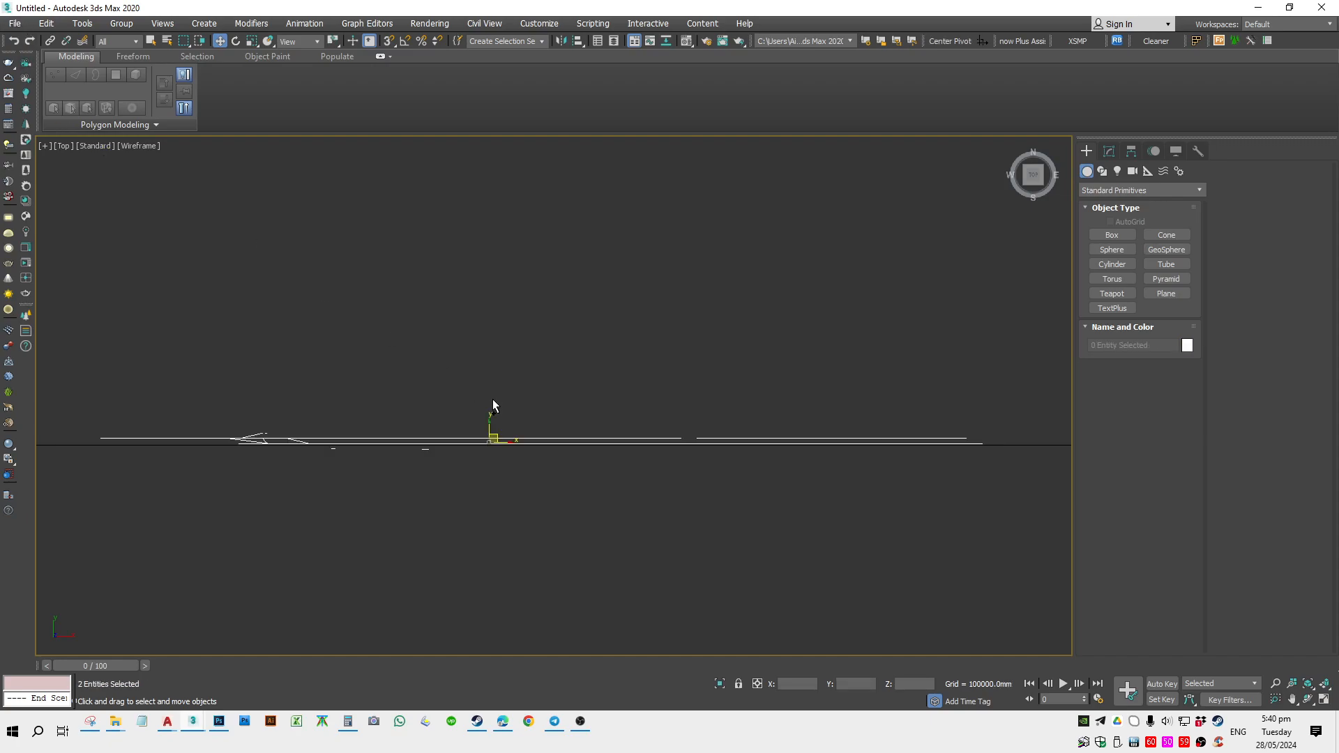
key(Delete)
key(z)
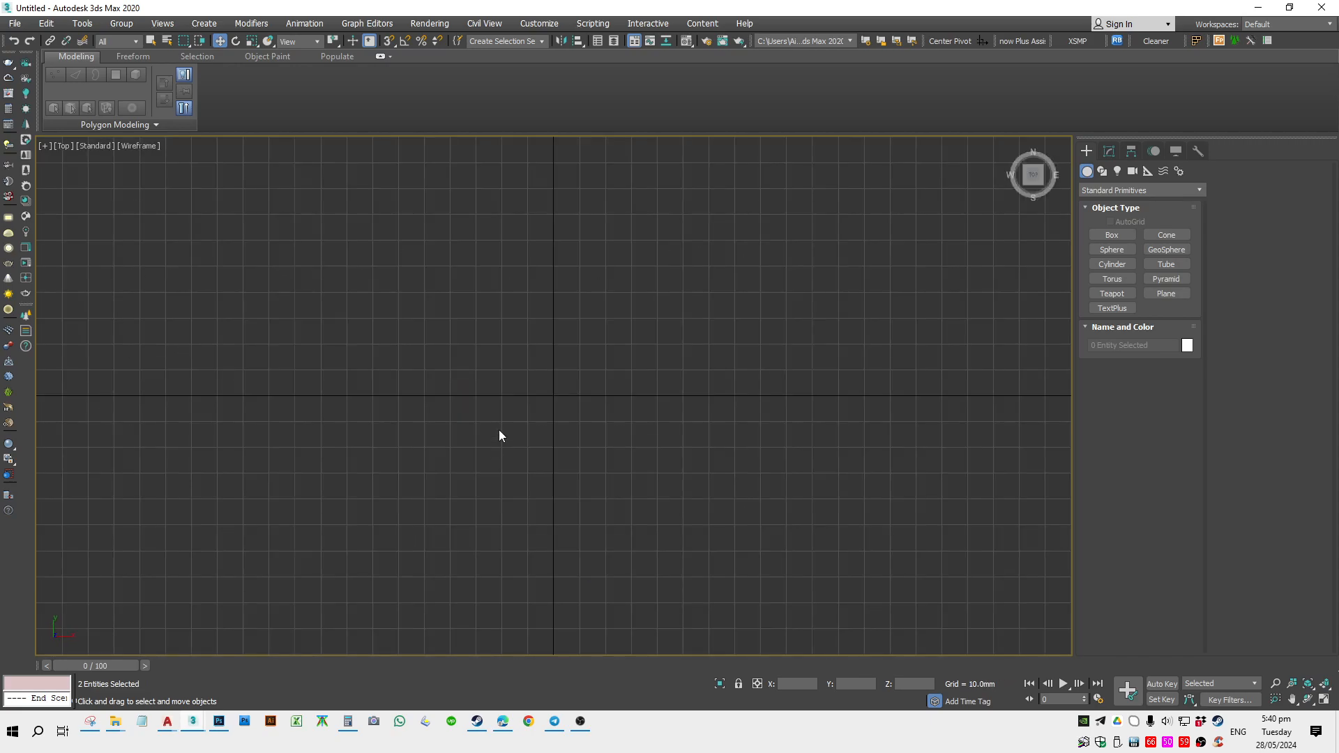
Orbit around the imported site plan in a perspective view to check whether its linework displays.
alt+middle_drag(523, 499, 532, 448)
alt+middle_drag(530, 440, 527, 383)
key(p)
key(z)
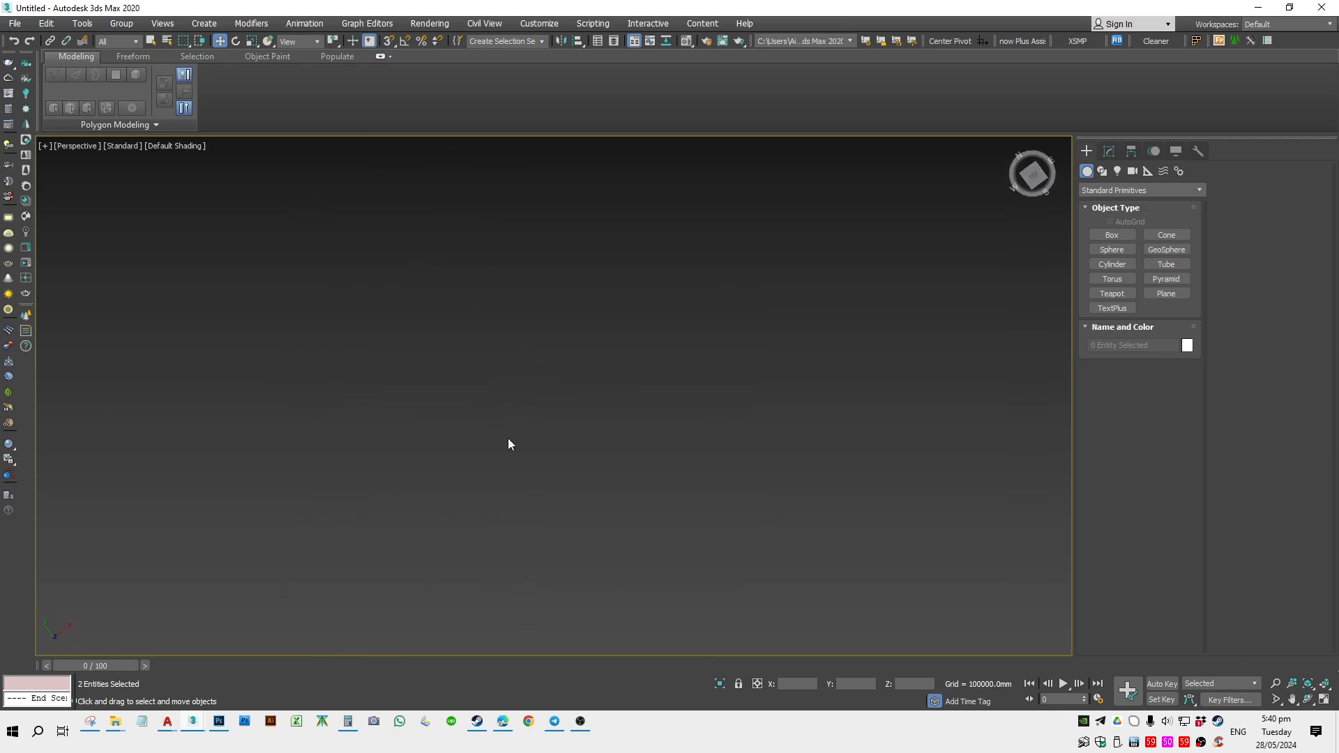
alt+middle_drag(532, 455, 495, 341)
scroll(373, 468, up, 3)
scroll(342, 438, up, 3)
scroll(354, 418, down, 5)
key(z)
scroll(376, 401, up, 4)
scroll(406, 392, down, 4)
scroll(401, 389, up, 2)
scroll(401, 390, up, 2)
scroll(403, 392, down, 2)
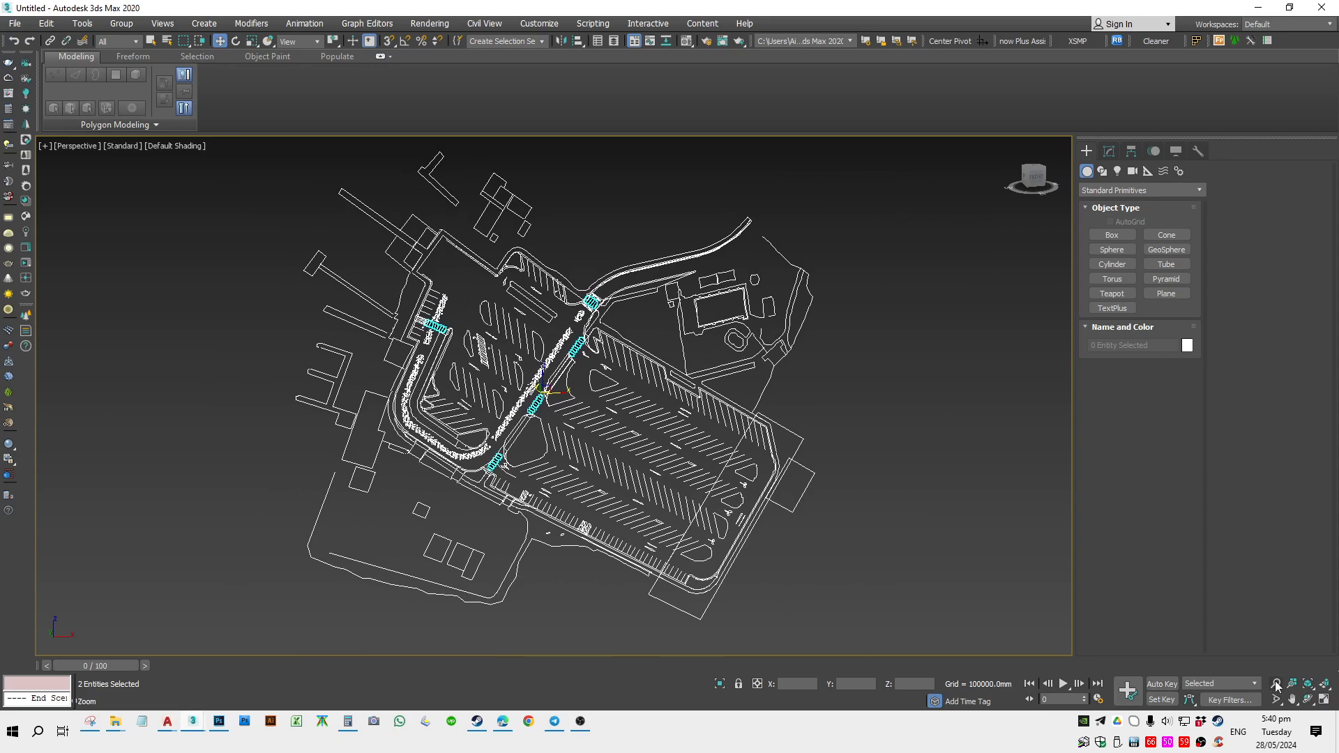
Inspect the parking and paving linework up close in perspective, and return to the top view.
scroll(390, 412, up, 4)
scroll(382, 380, down, 2)
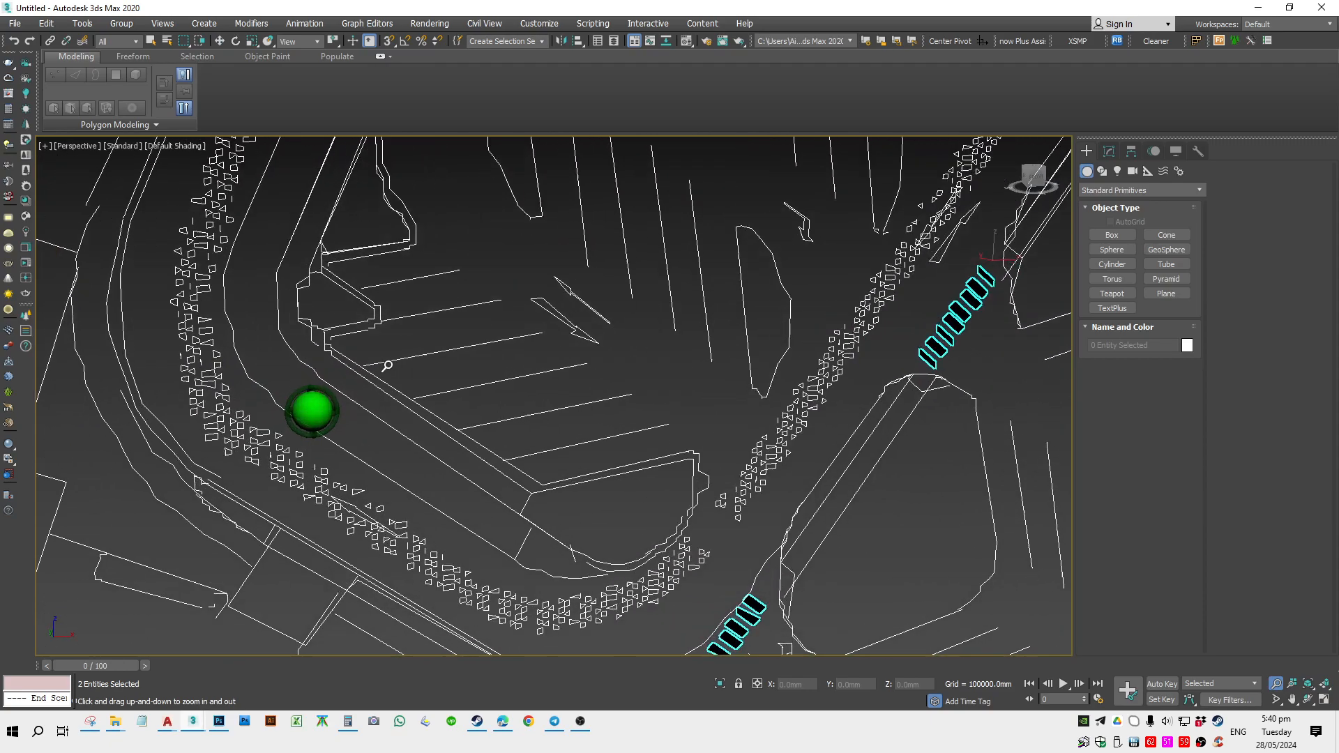
scroll(380, 370, up, 2)
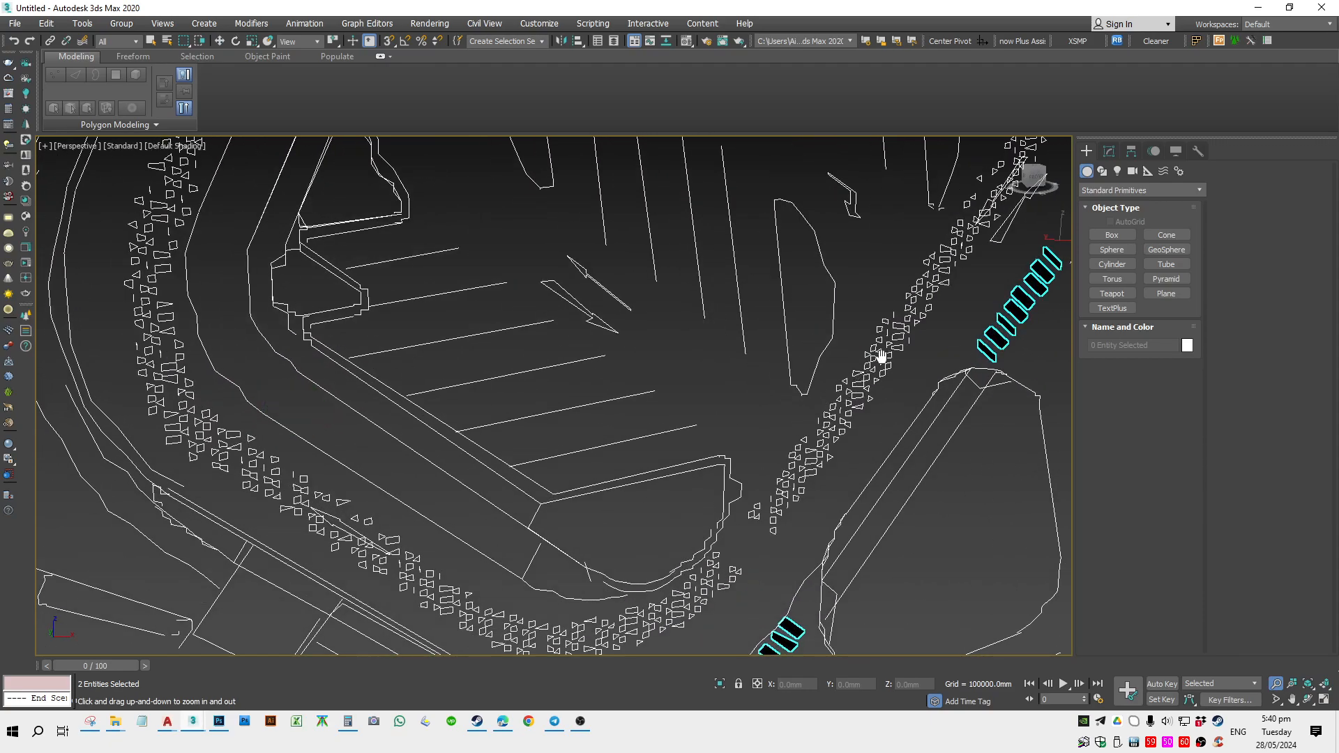
middle_drag(886, 354, 745, 420)
scroll(684, 382, down, 5)
key(t)
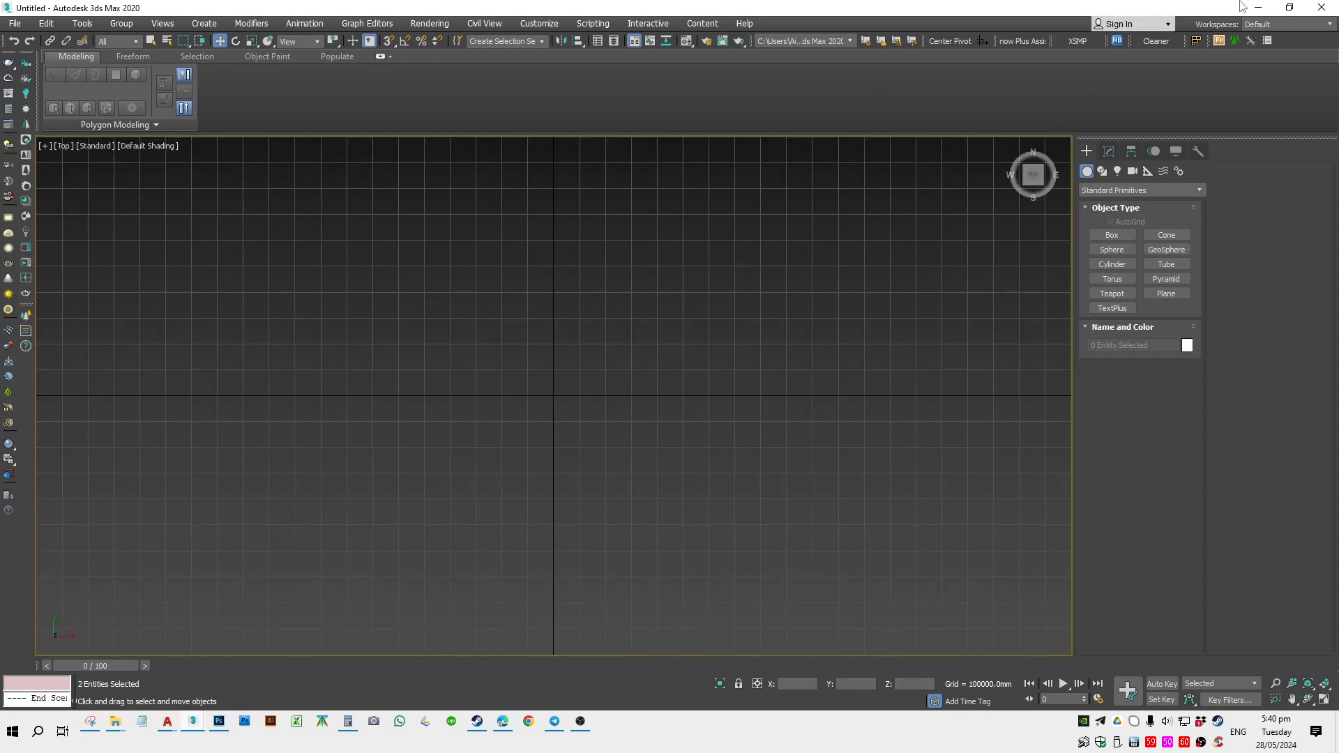
Reset the scene without keeping the import and maximize the perspective view.
click(14, 23)
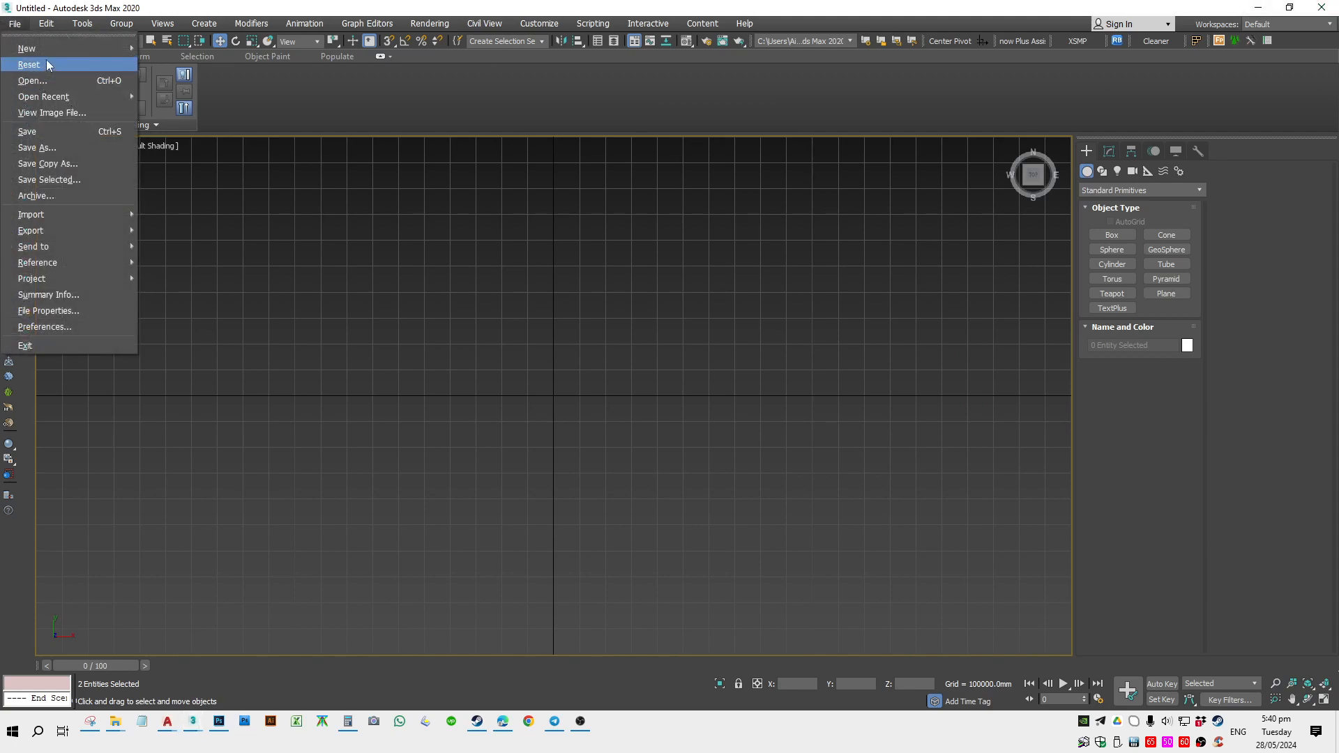
click(29, 64)
click(674, 390)
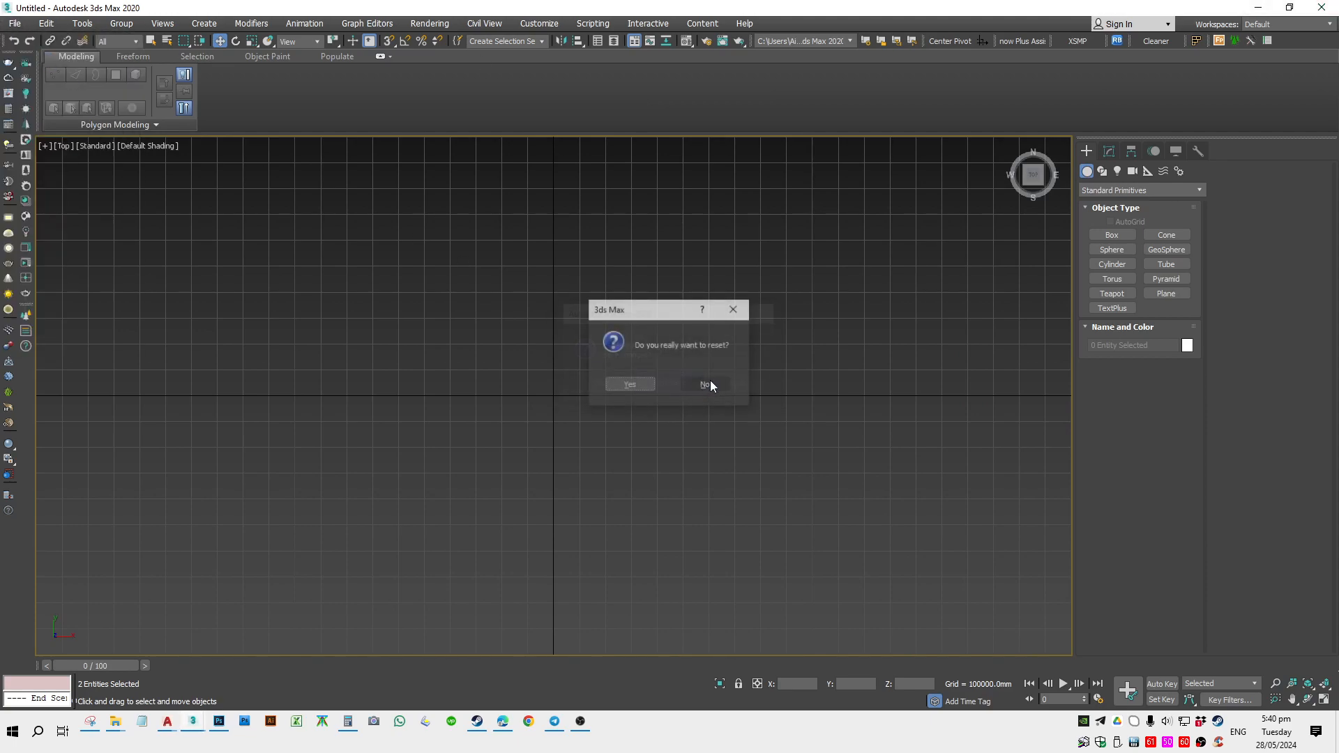
click(636, 388)
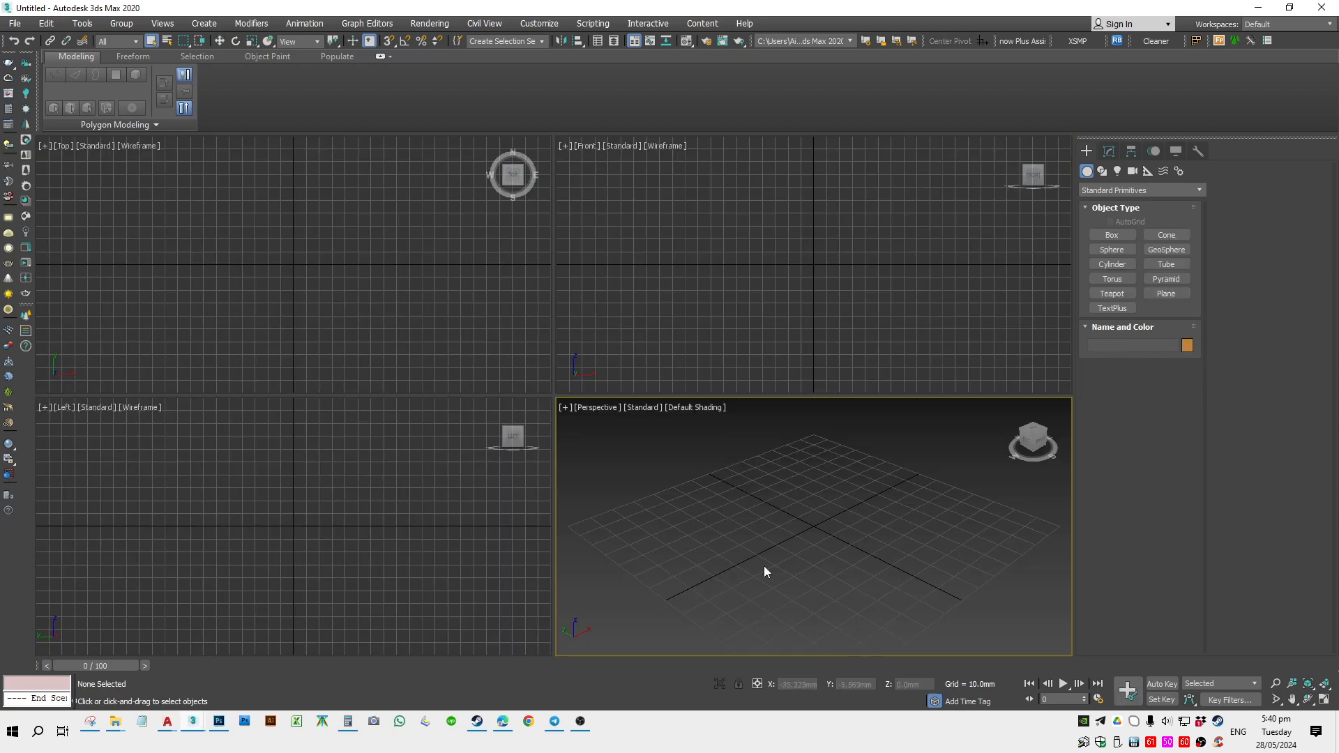
key(alt+w)
Switch to AutoCAD and close the 1023011_Landscape-Base_A-3-1 drawing, saving its changes.
mouse_move(173, 727)
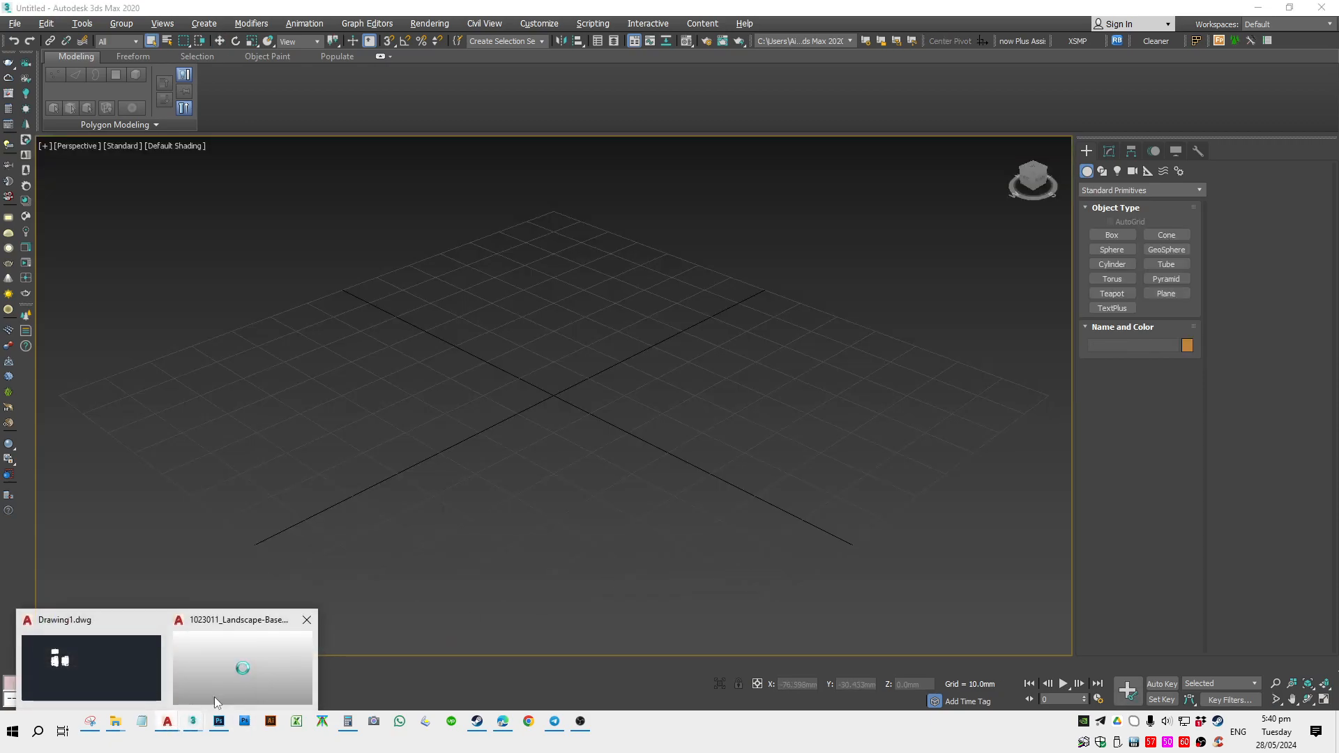
click(269, 658)
double_click(528, 127)
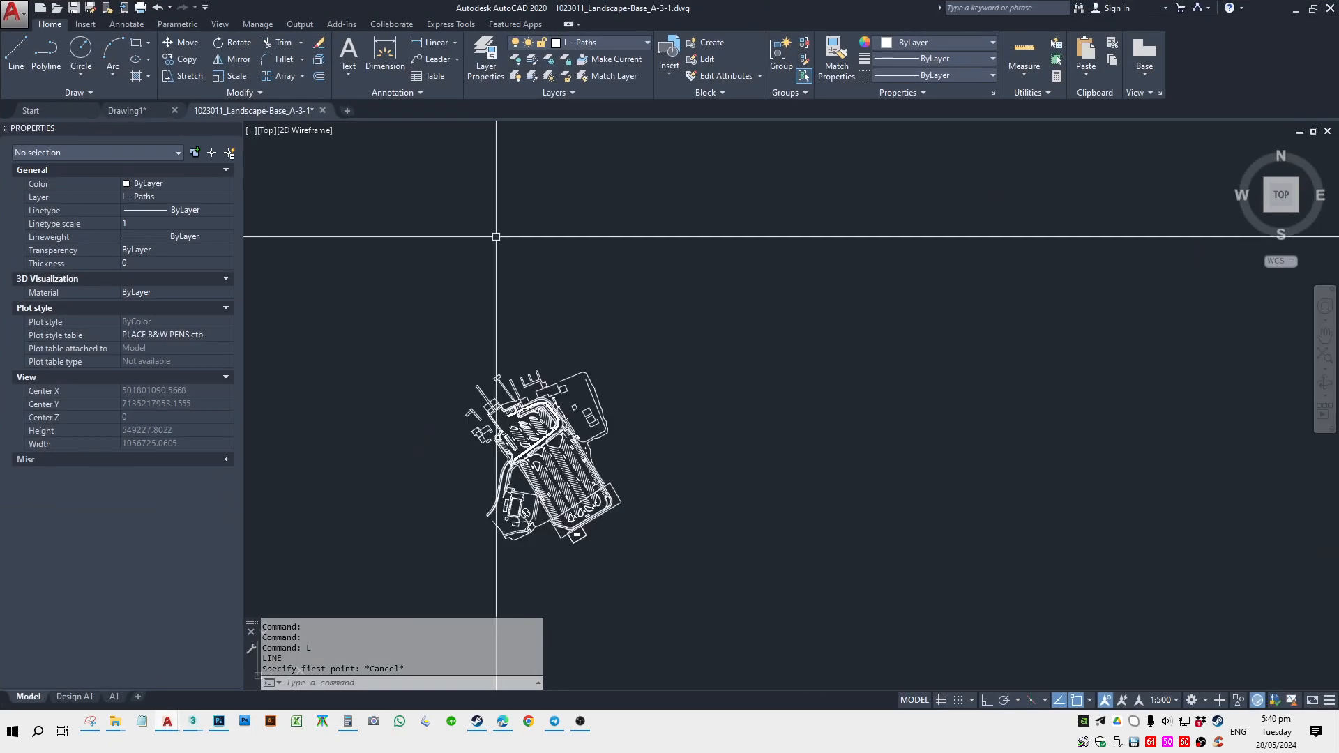
click(322, 110)
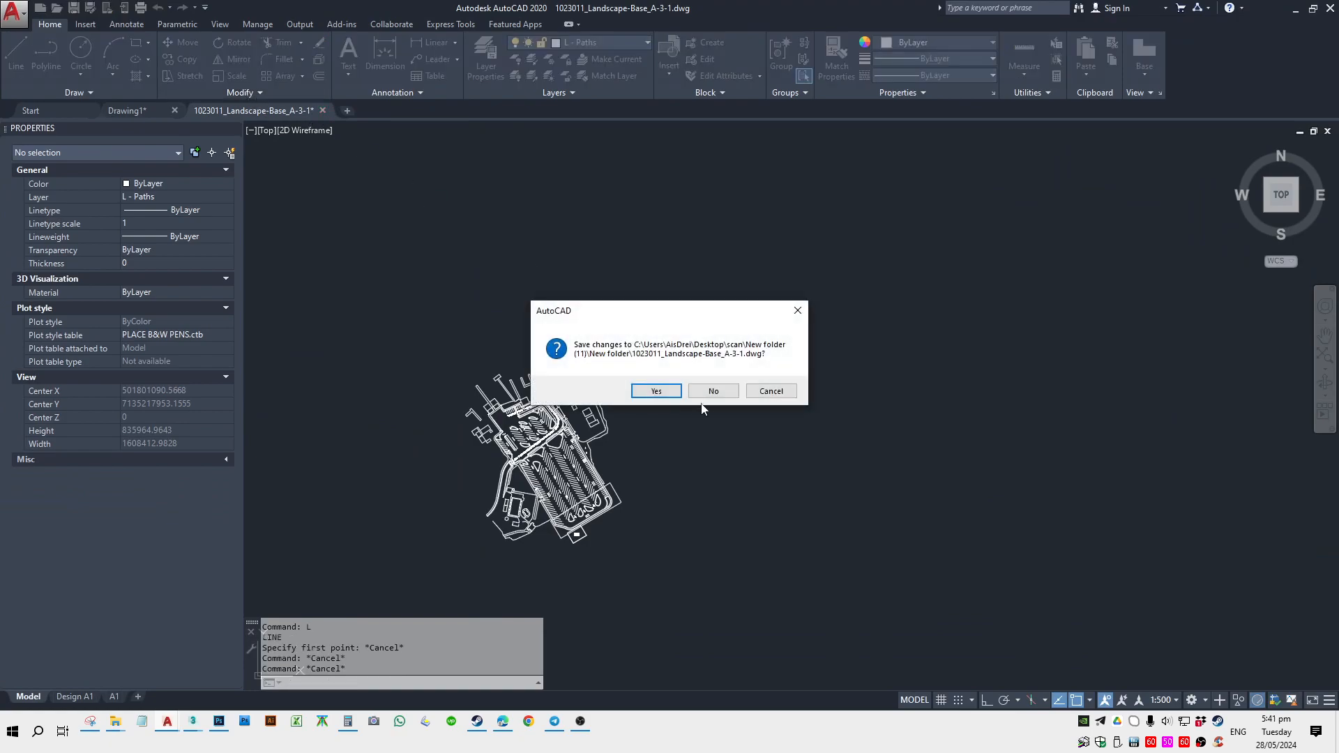
click(655, 392)
Open the 1023011_Landscape-Base_A-3-11 drawing from the New folder and dismiss the missing-references notice.
mouse_move(114, 726)
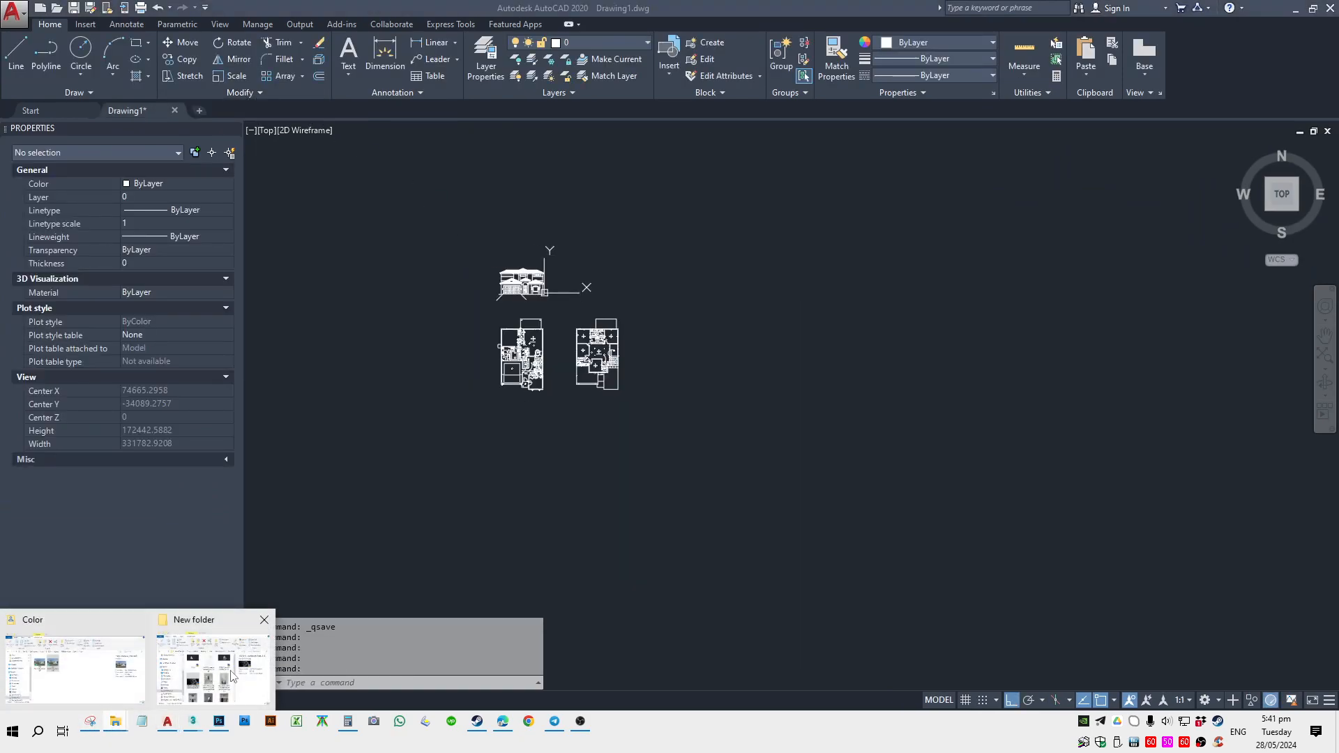
click(209, 662)
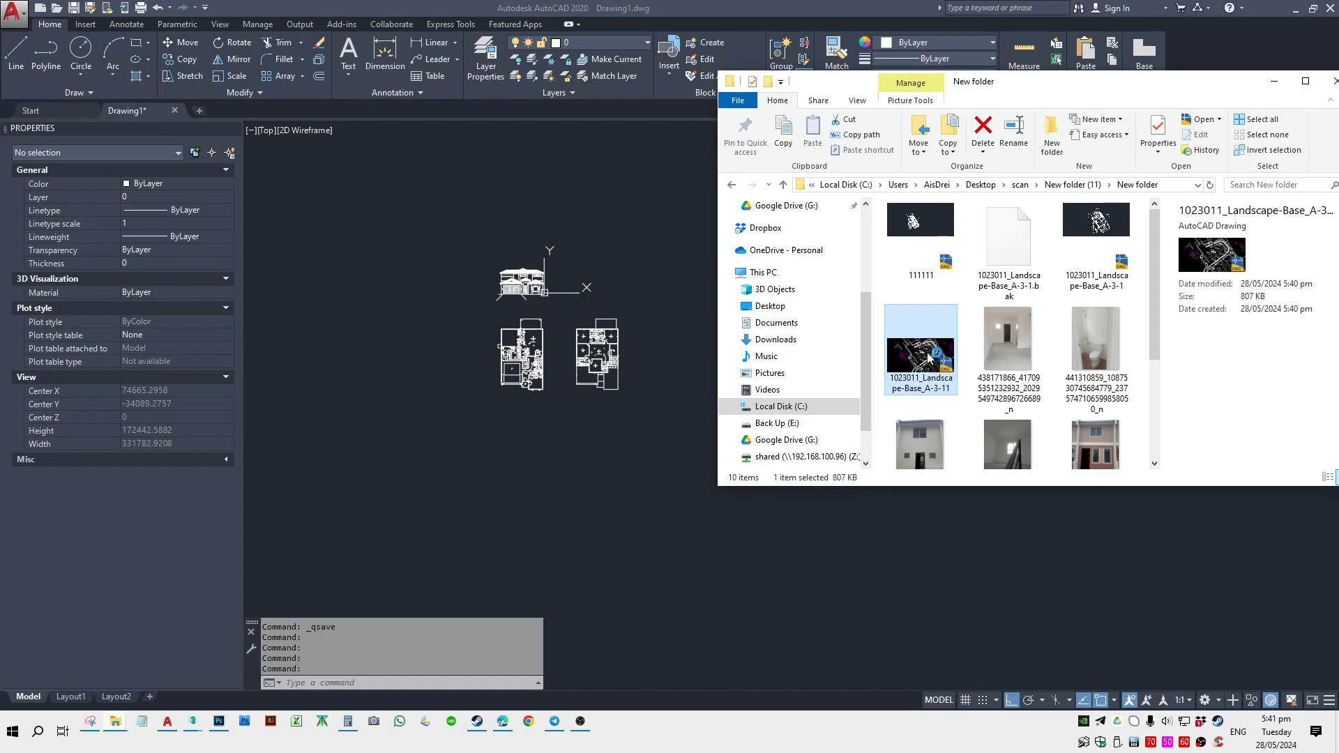
double_click(931, 358)
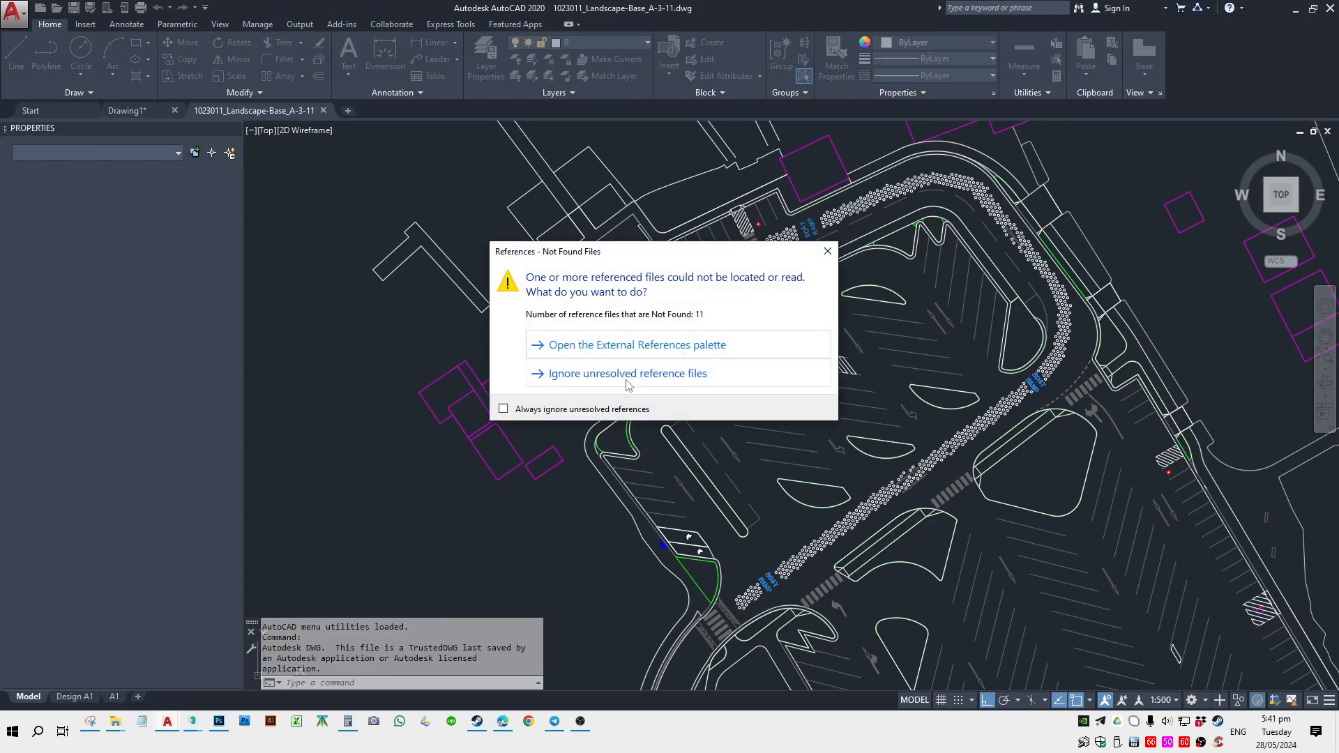
click(828, 251)
scroll(673, 324, down, 10)
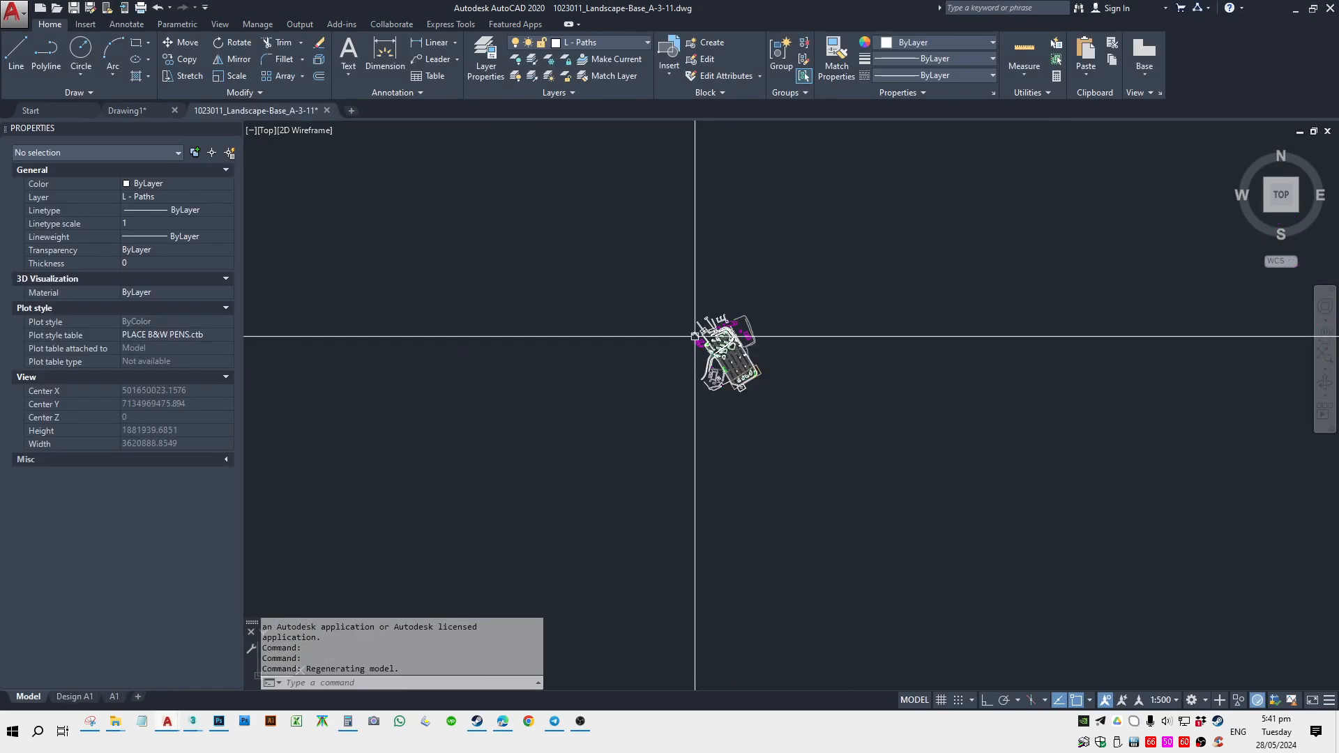
Explode all objects of the site plan, and explode the resulting objects a second time.
click(649, 282)
scroll(763, 324, up, 4)
click(847, 536)
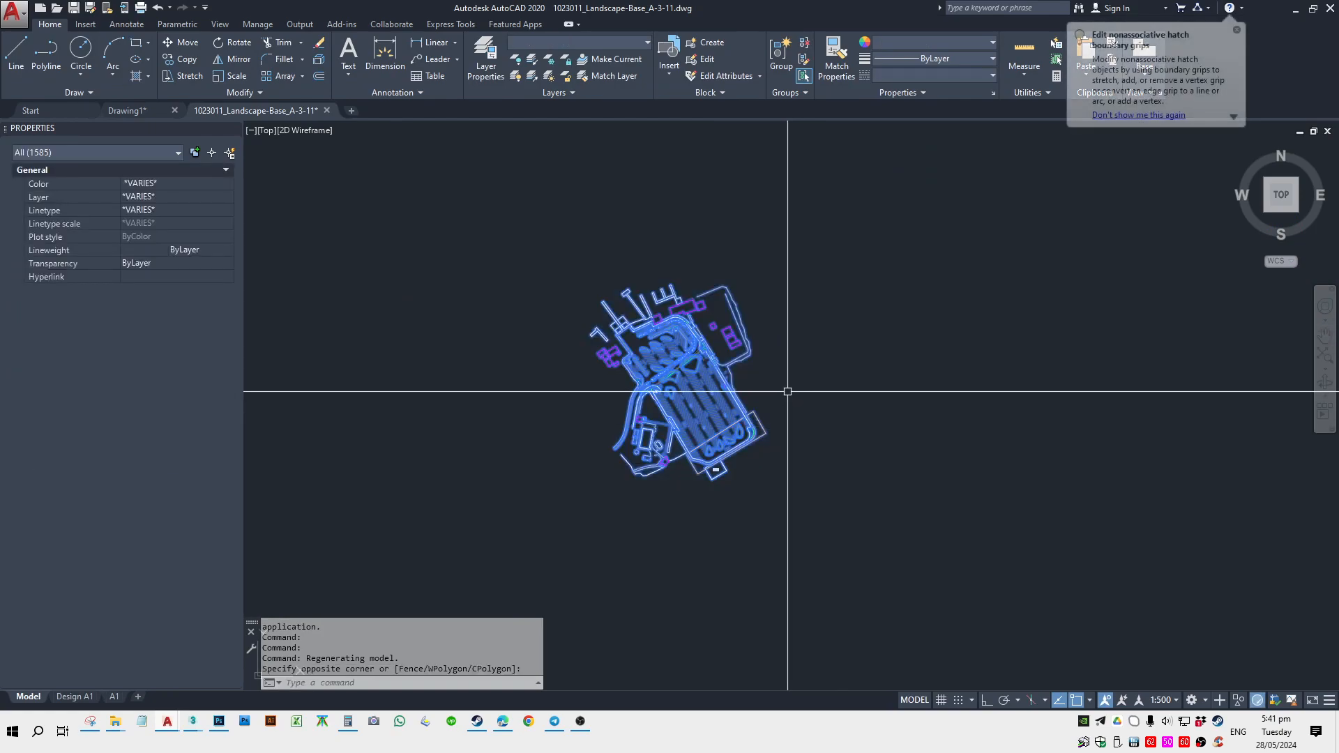
key(Return)
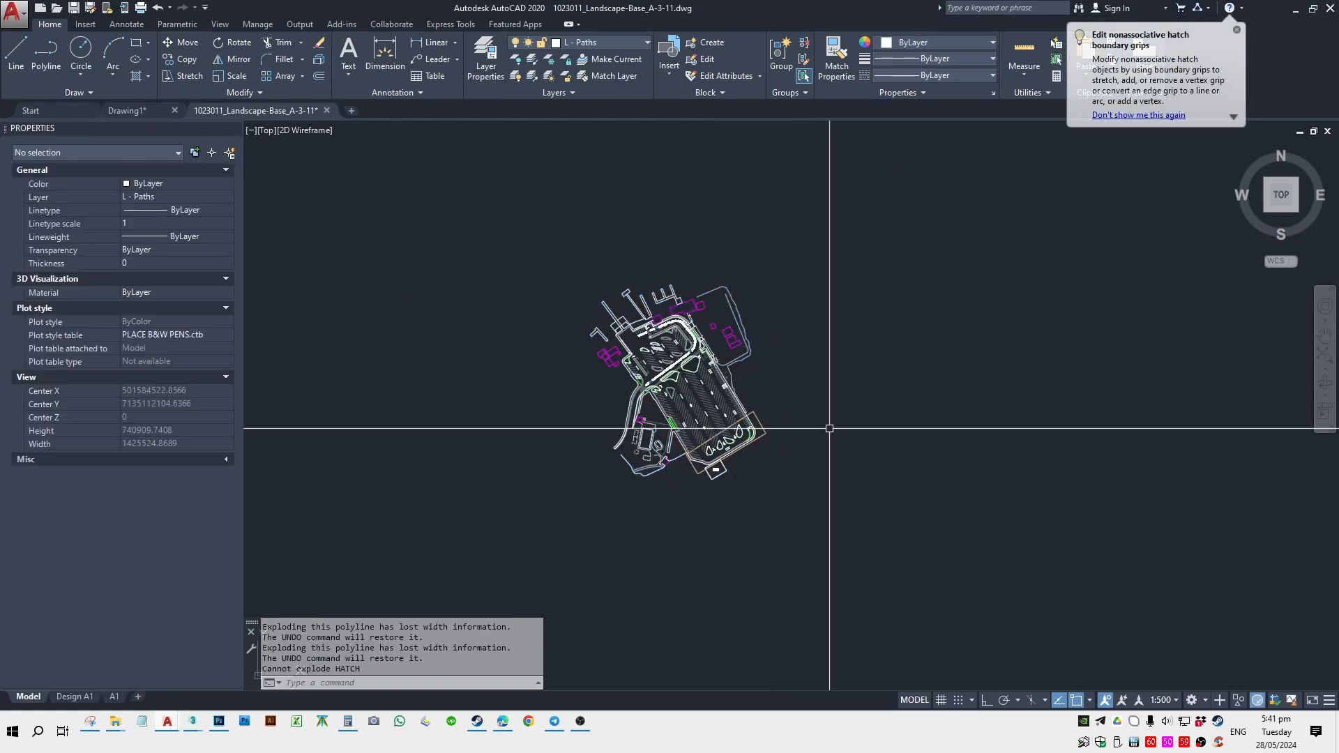
click(860, 215)
click(503, 565)
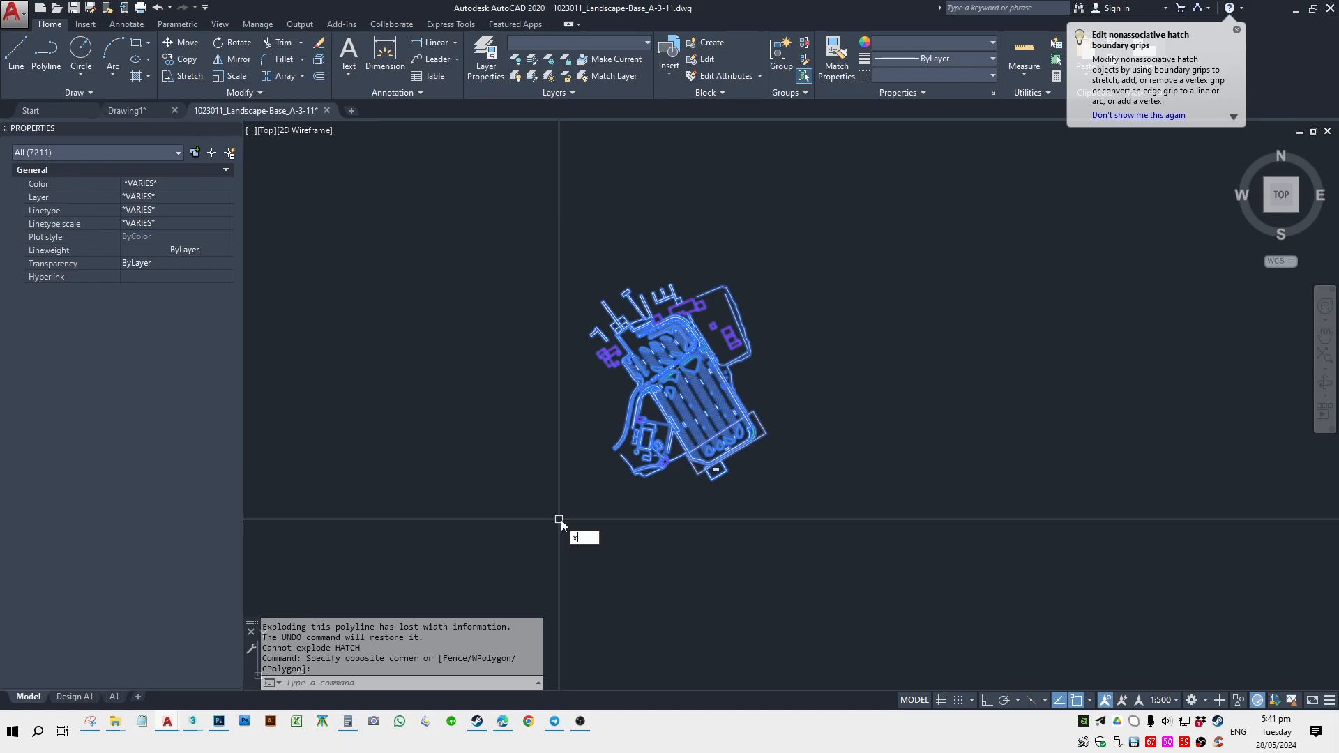
key(Return)
Draw a short slanted line in the empty area beside the site plan's upper right.
middle_drag(824, 366, 818, 376)
text(l)
key(Return)
click(811, 306)
click(788, 358)
key(Escape)
key(Escape)
Make layer 0 current and set the plot style table to None with nothing selected.
click(184, 195)
scroll(186, 207, up, 5)
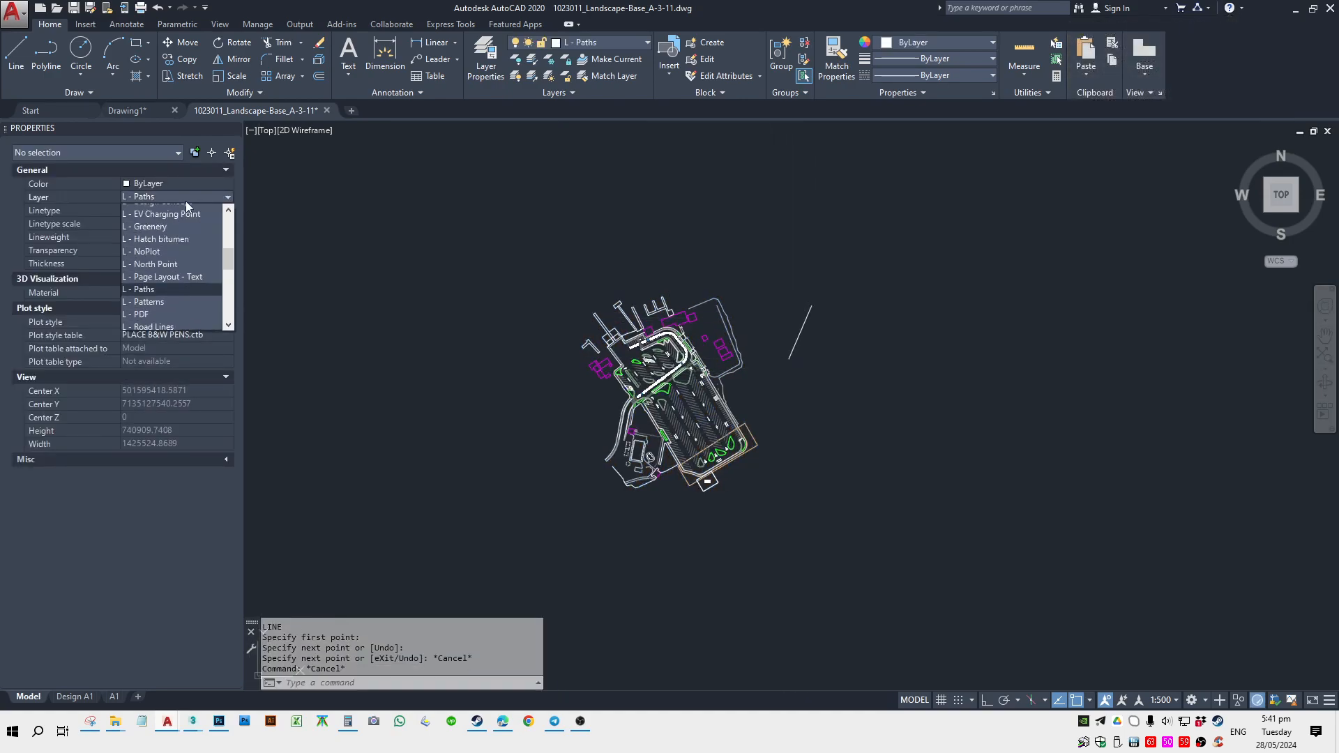
click(129, 233)
click(161, 182)
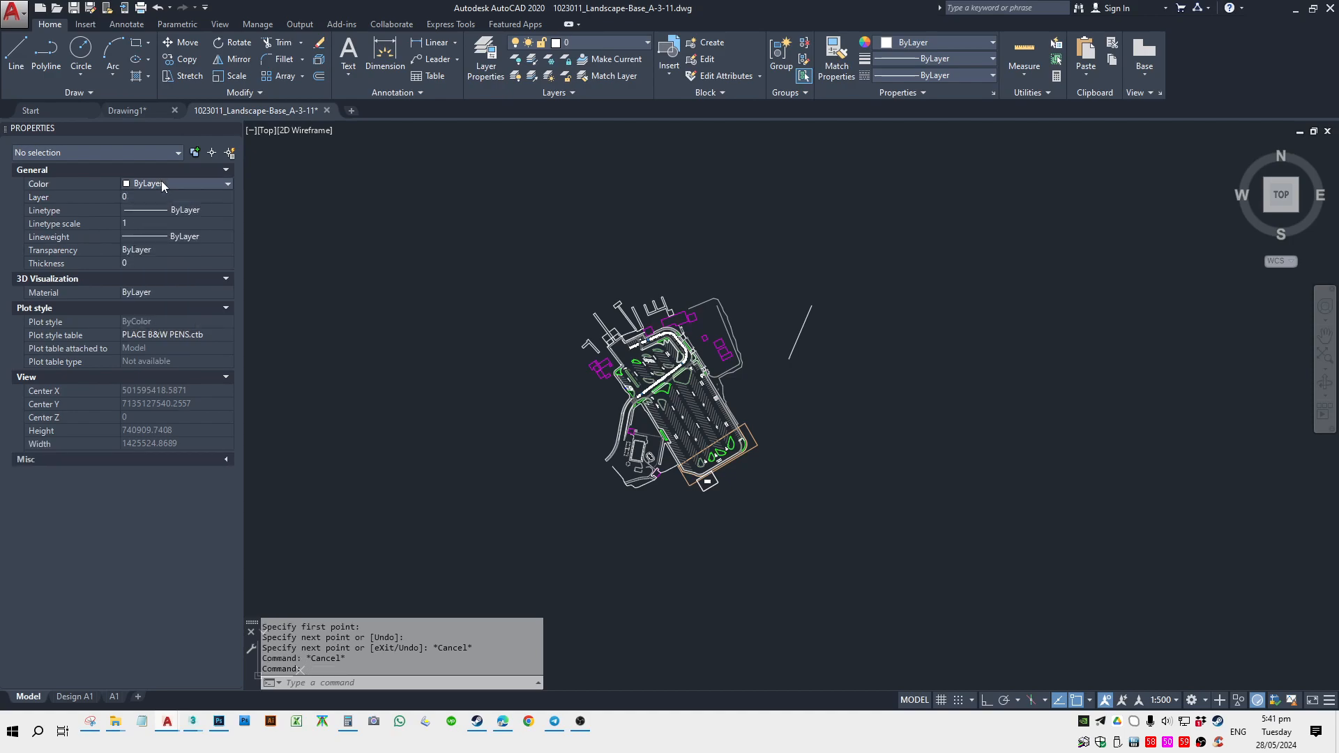
click(175, 187)
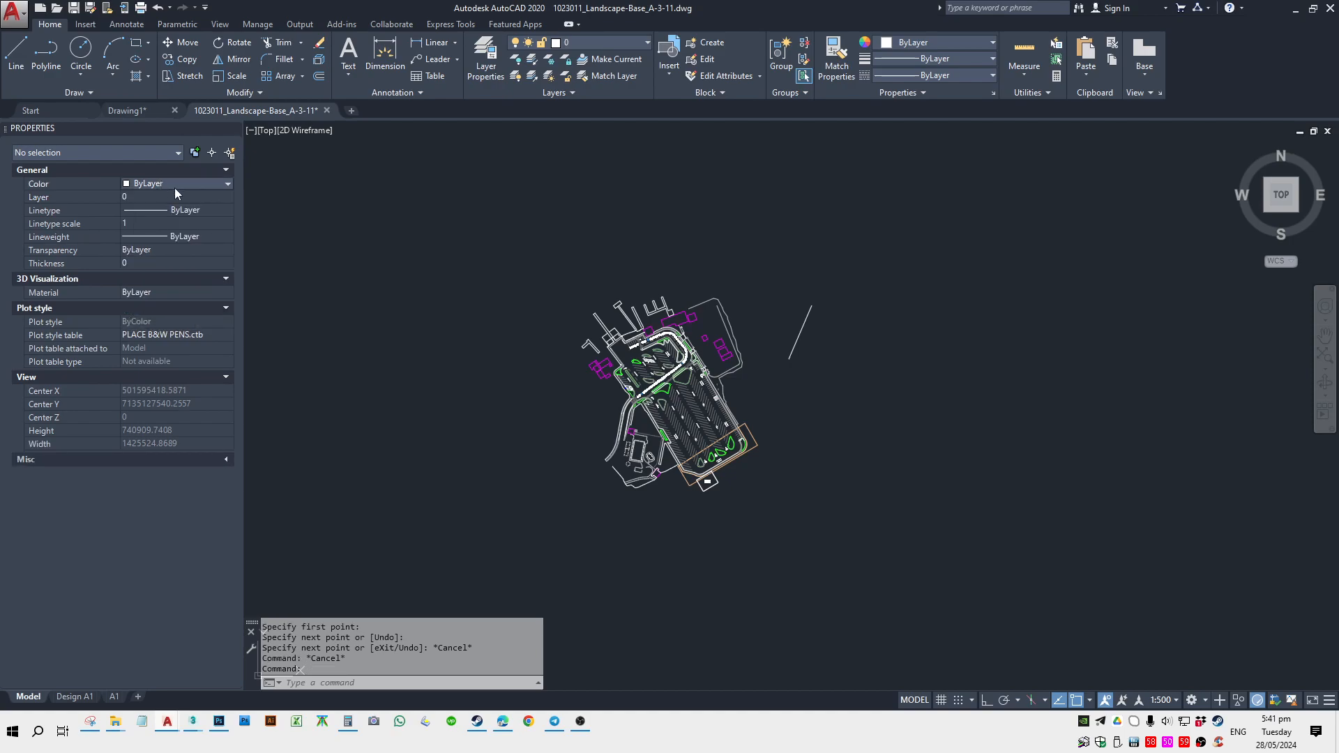
click(204, 337)
click(154, 355)
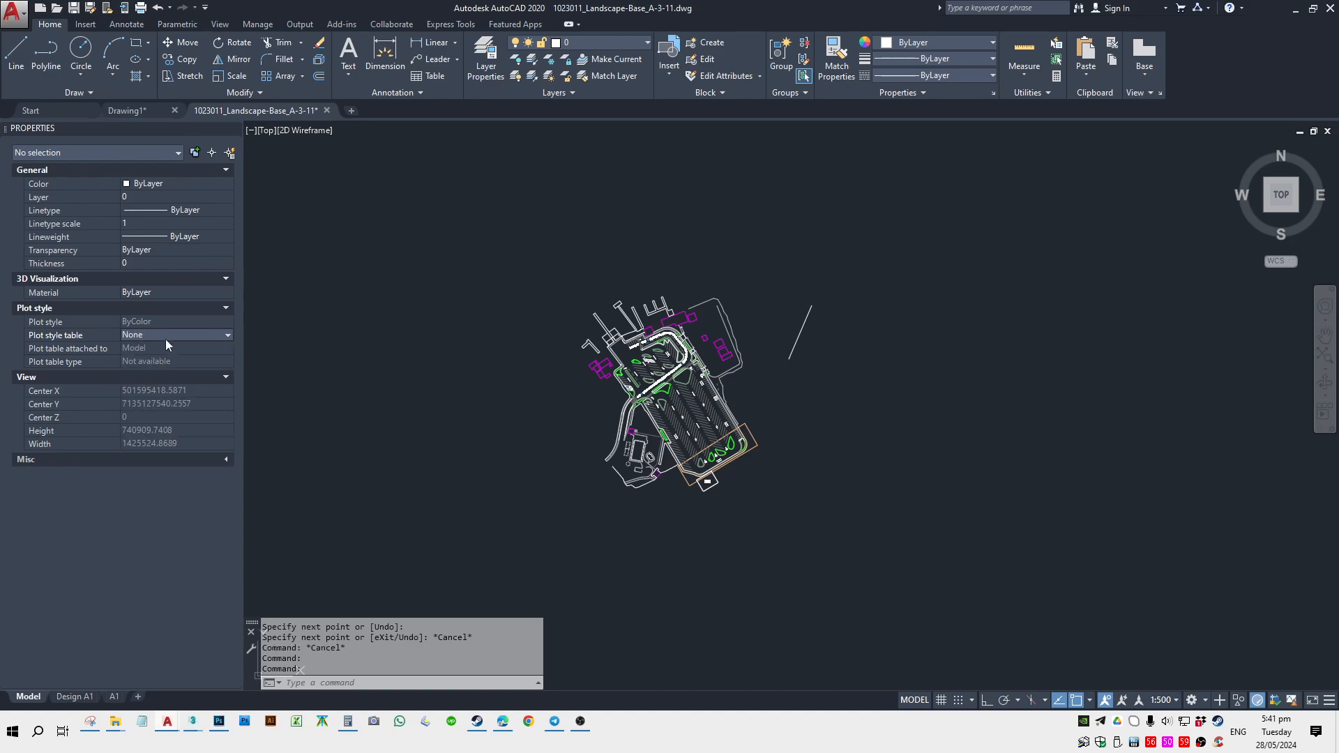
key(Escape)
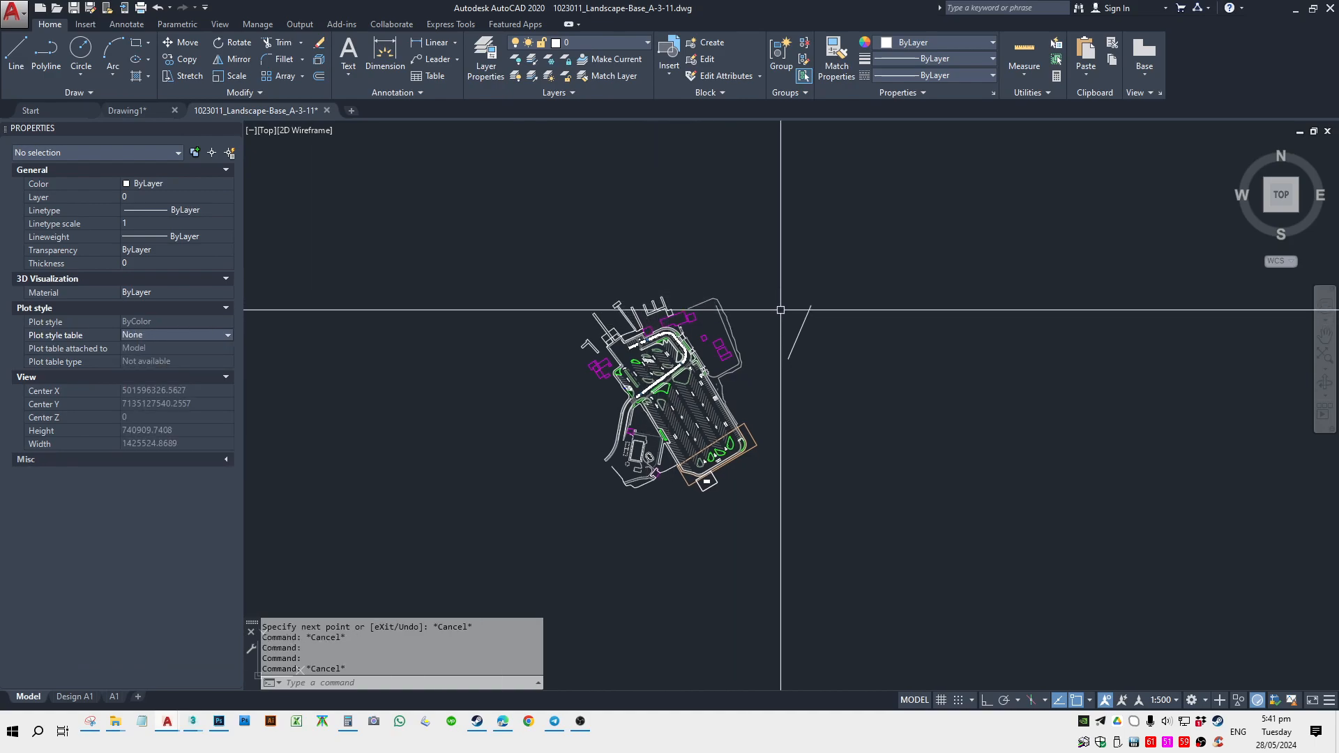
Match the properties of the short line beside the plan onto the whole site plan.
text(ma)
key(Return)
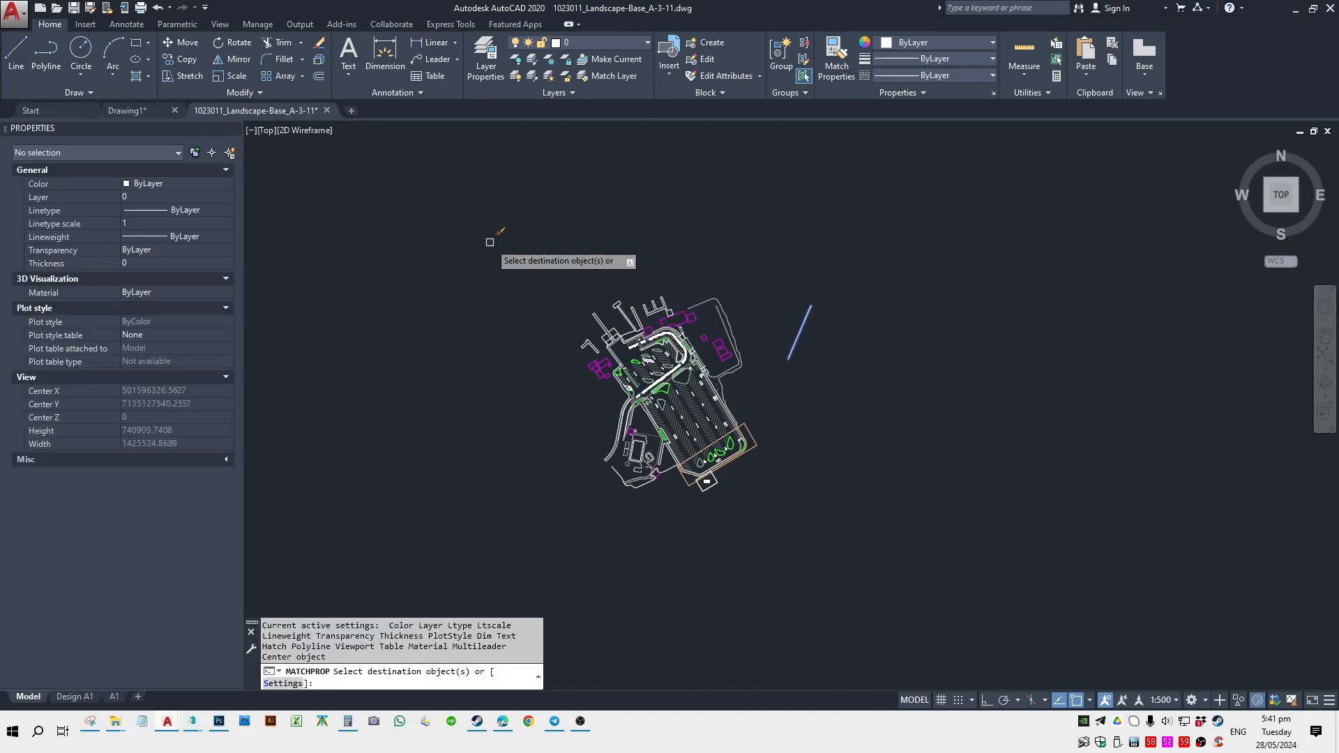
click(779, 243)
click(530, 574)
scroll(669, 382, up, 5)
key(Escape)
key(Escape)
Erase the short line drawn beside the site plan.
text(e)
key(Return)
click(990, 332)
click(947, 260)
key(Return)
Select the entire cleaned site plan and copy it to the clipboard.
scroll(927, 335, up, 5)
scroll(933, 329, down, 10)
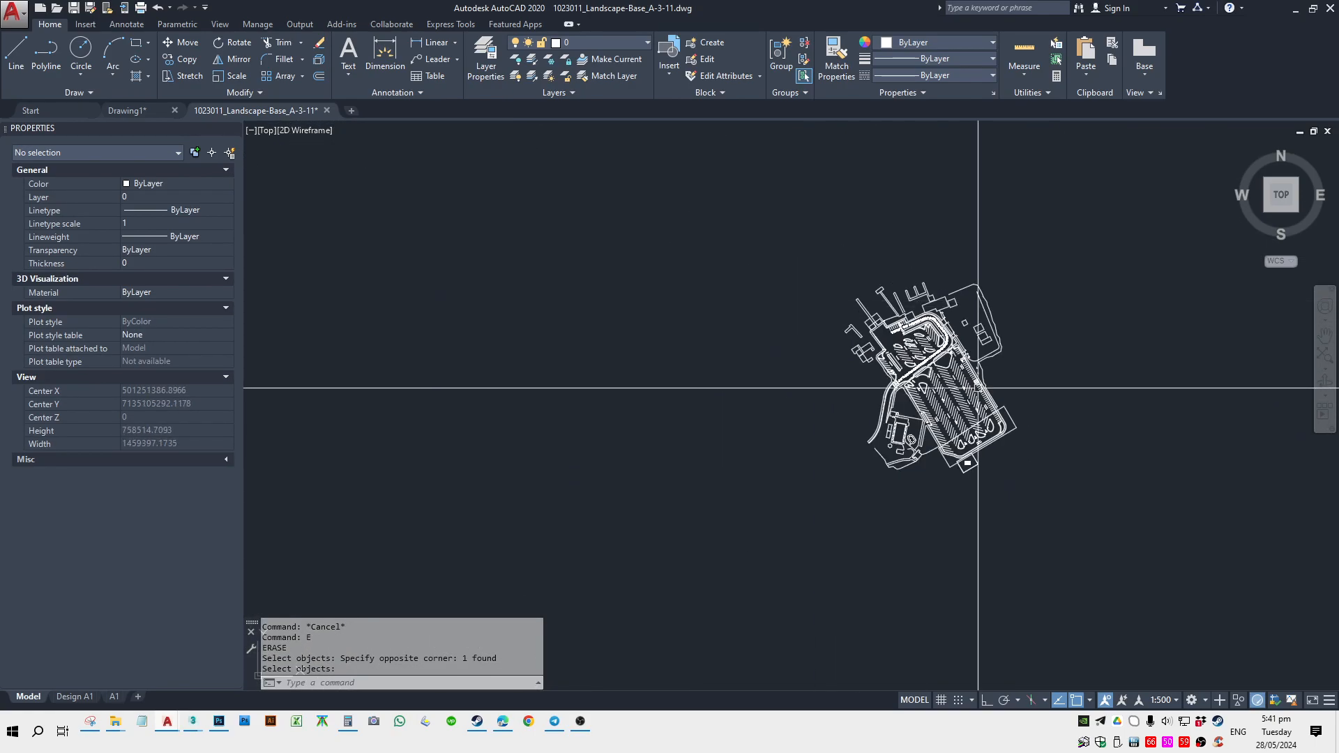
scroll(932, 365, up, 4)
middle_drag(933, 365, 773, 328)
scroll(691, 368, down, 2)
click(962, 224)
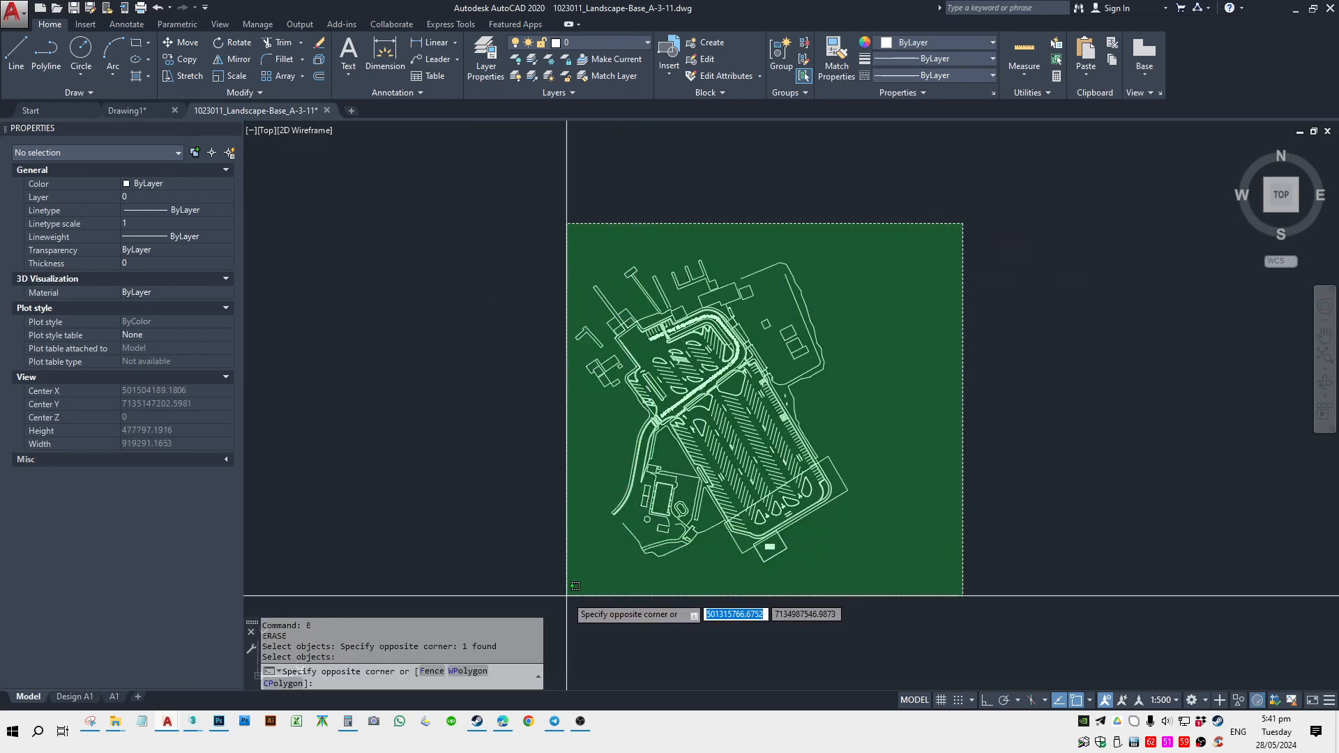
click(566, 595)
key(ctrl+c)
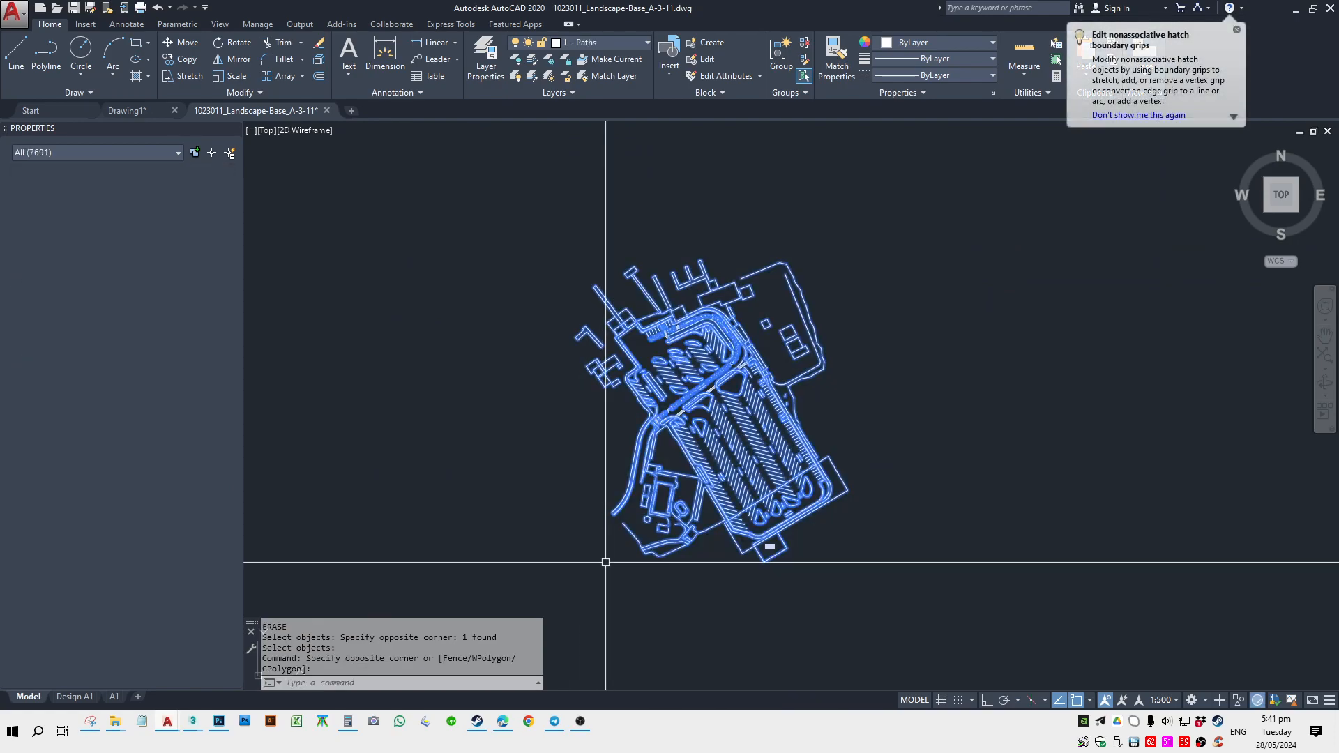
Create a new blank drawing and paste the copied site plan near its origin.
click(351, 110)
key(ctrl+v)
click(697, 431)
scroll(693, 428, down, 10)
scroll(732, 418, up, 5)
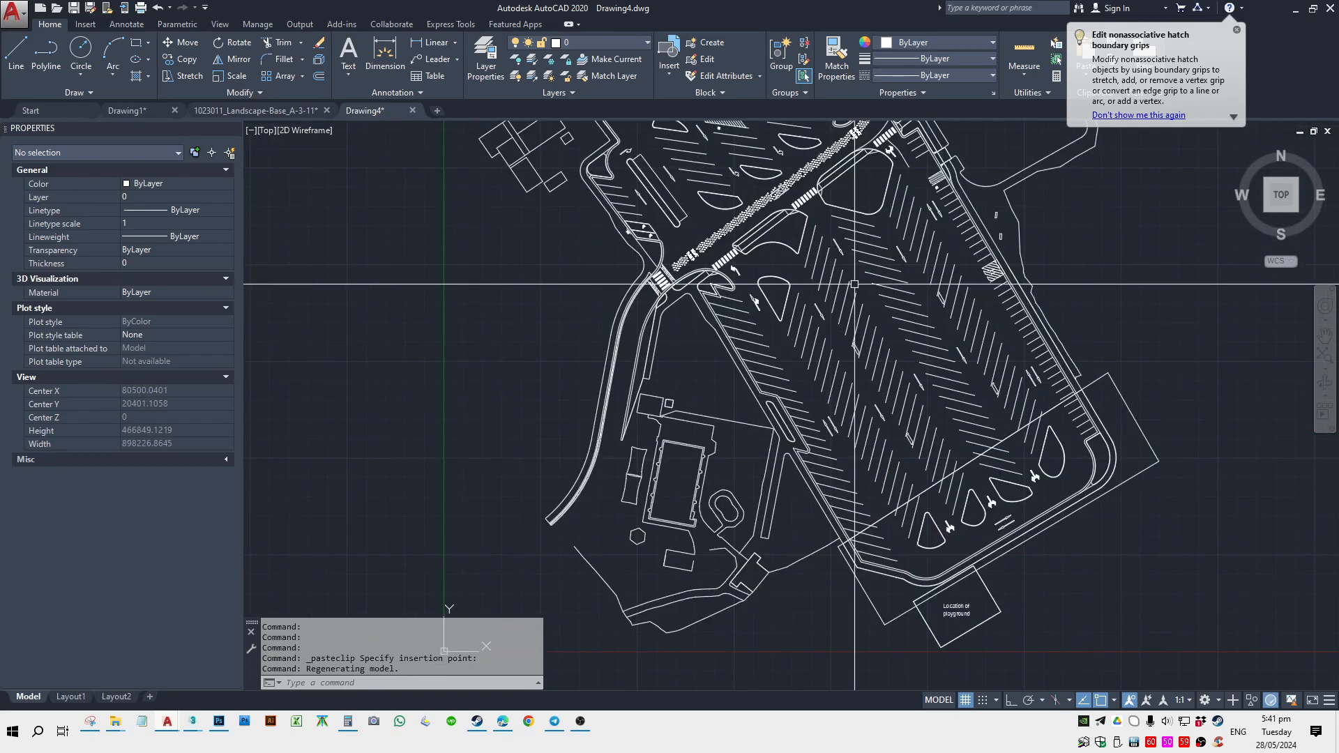
Flatten all objects of the pasted site plan to 2D without removing hidden lines.
scroll(750, 392, down, 5)
scroll(750, 391, up, 5)
scroll(688, 383, down, 5)
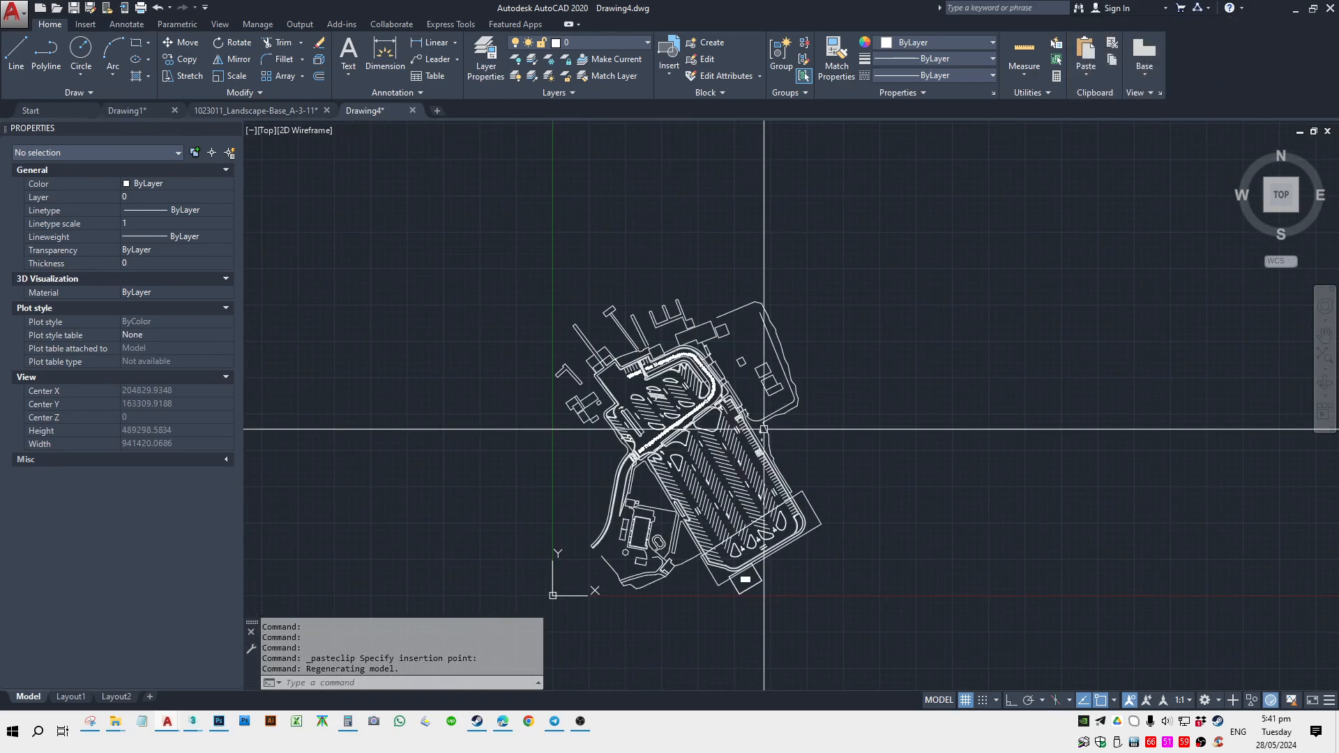
key(Return)
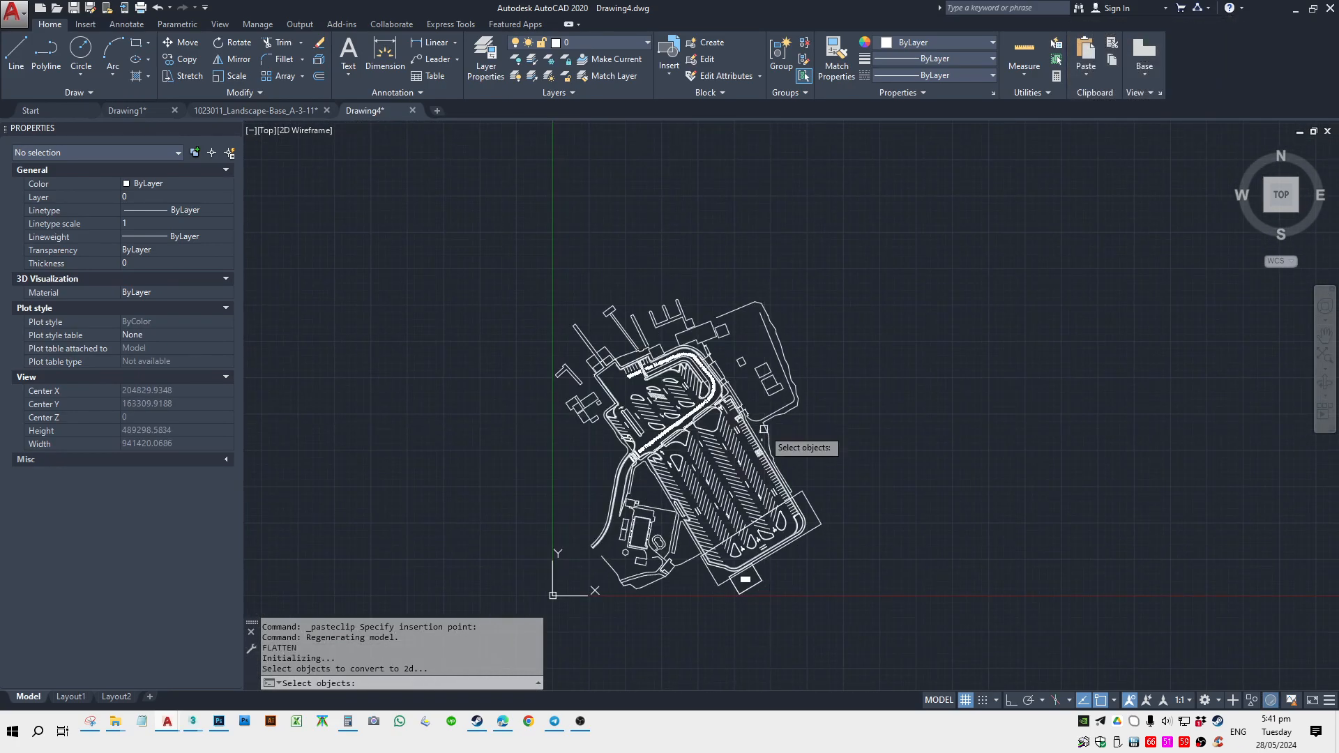
scroll(767, 431, down, 5)
click(962, 299)
click(763, 479)
key(Return)
key(Return)
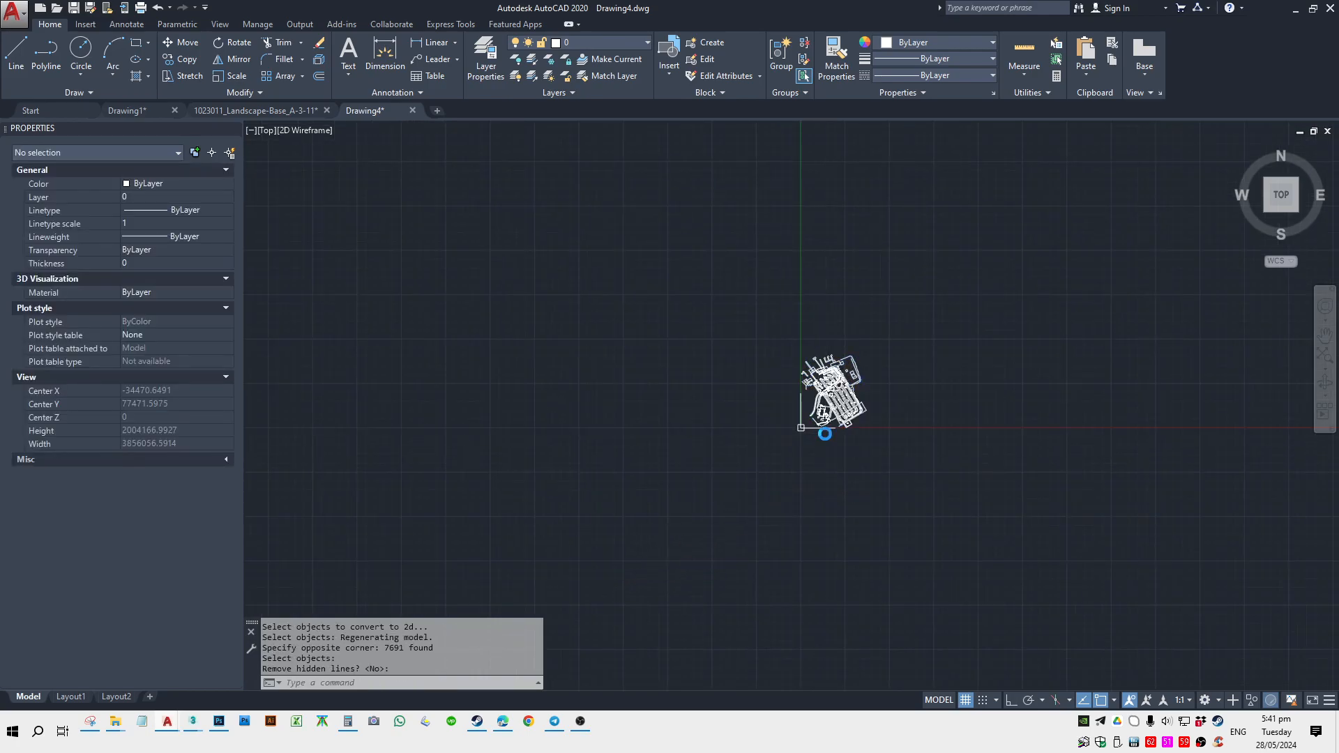
scroll(837, 418, up, 15)
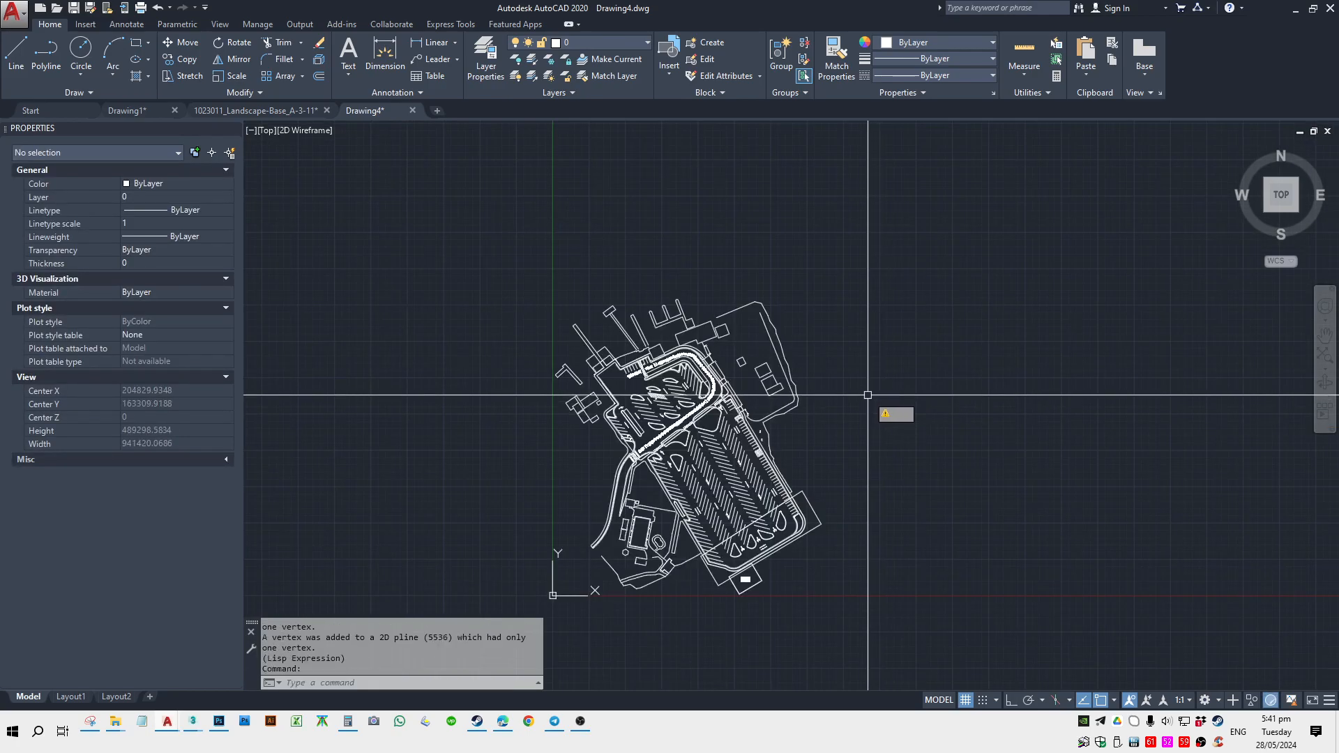
click(733, 433)
click(727, 443)
text(e)
key(Return)
click(648, 538)
text(e)
key(Return)
scroll(657, 366, down, 2)
click(657, 356)
key(Escape)
key(Escape)
key(Escape)
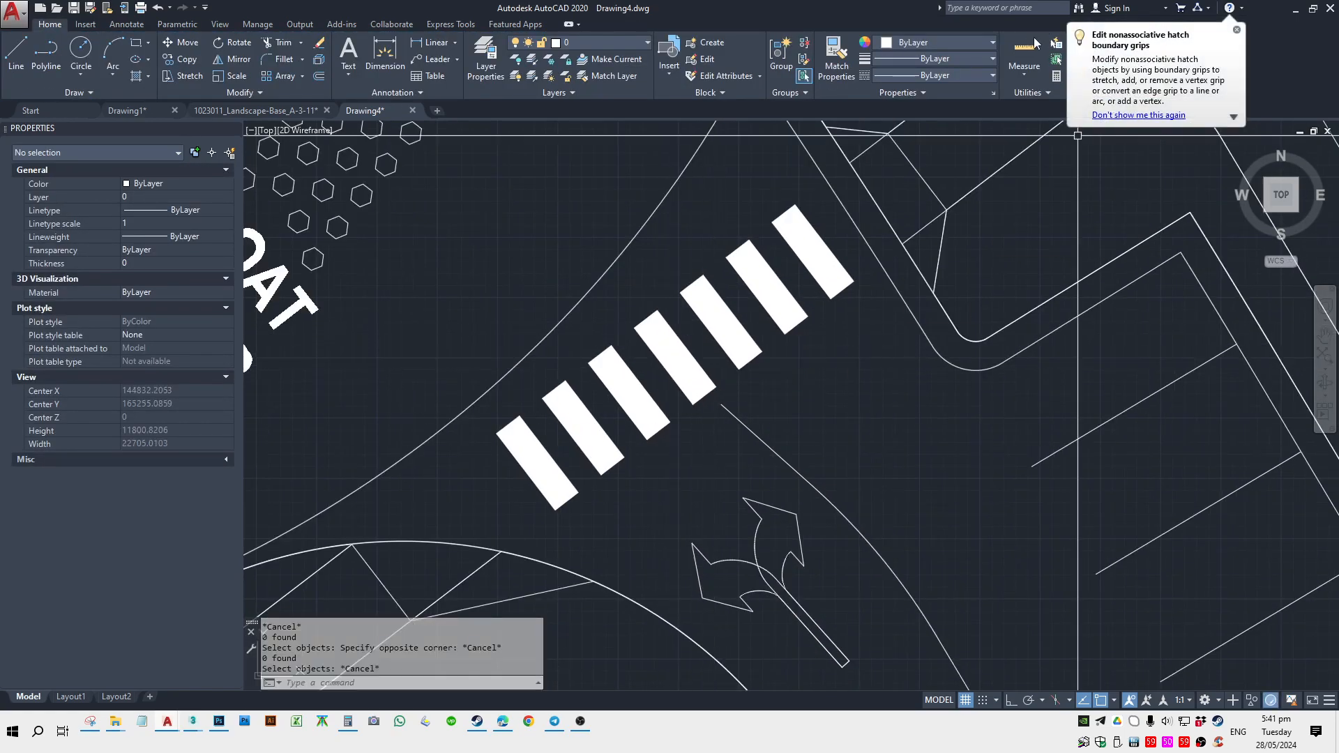
Quick-select all Hatch objects in the entire drawing and delete them.
click(1236, 31)
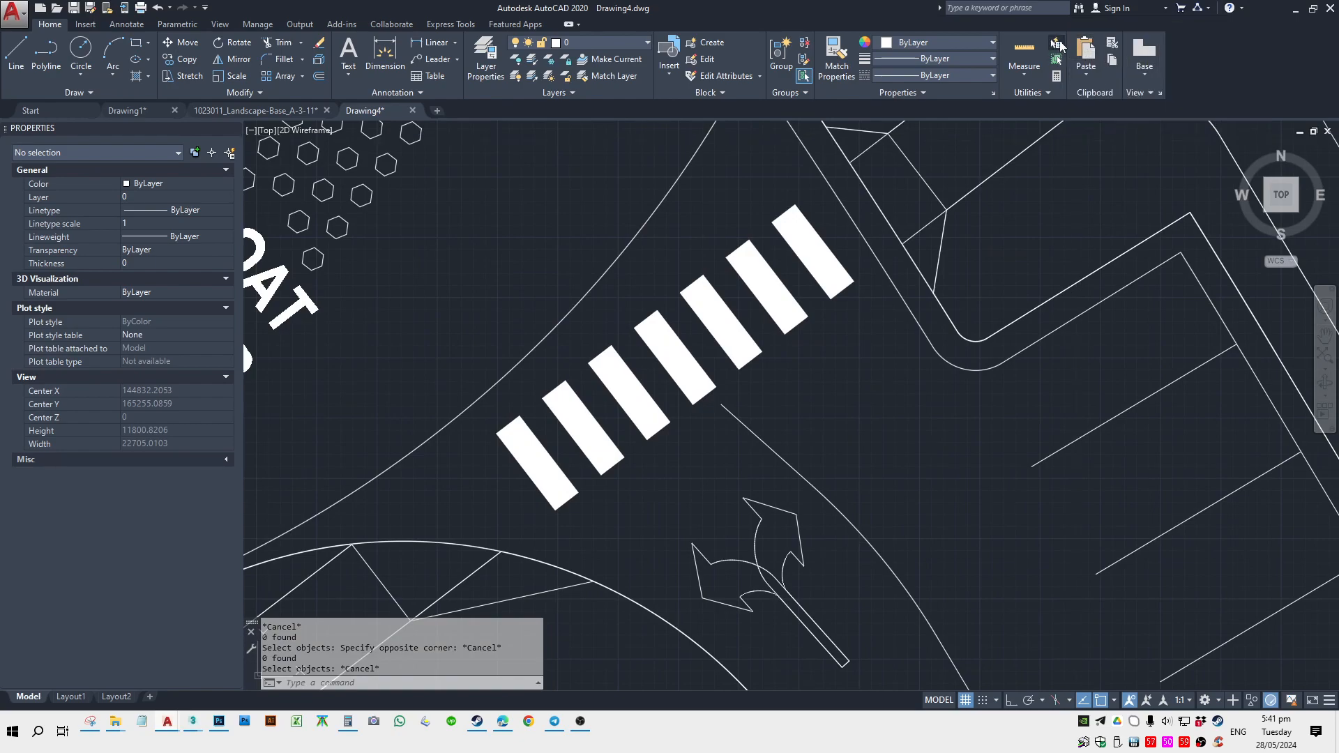
click(1057, 45)
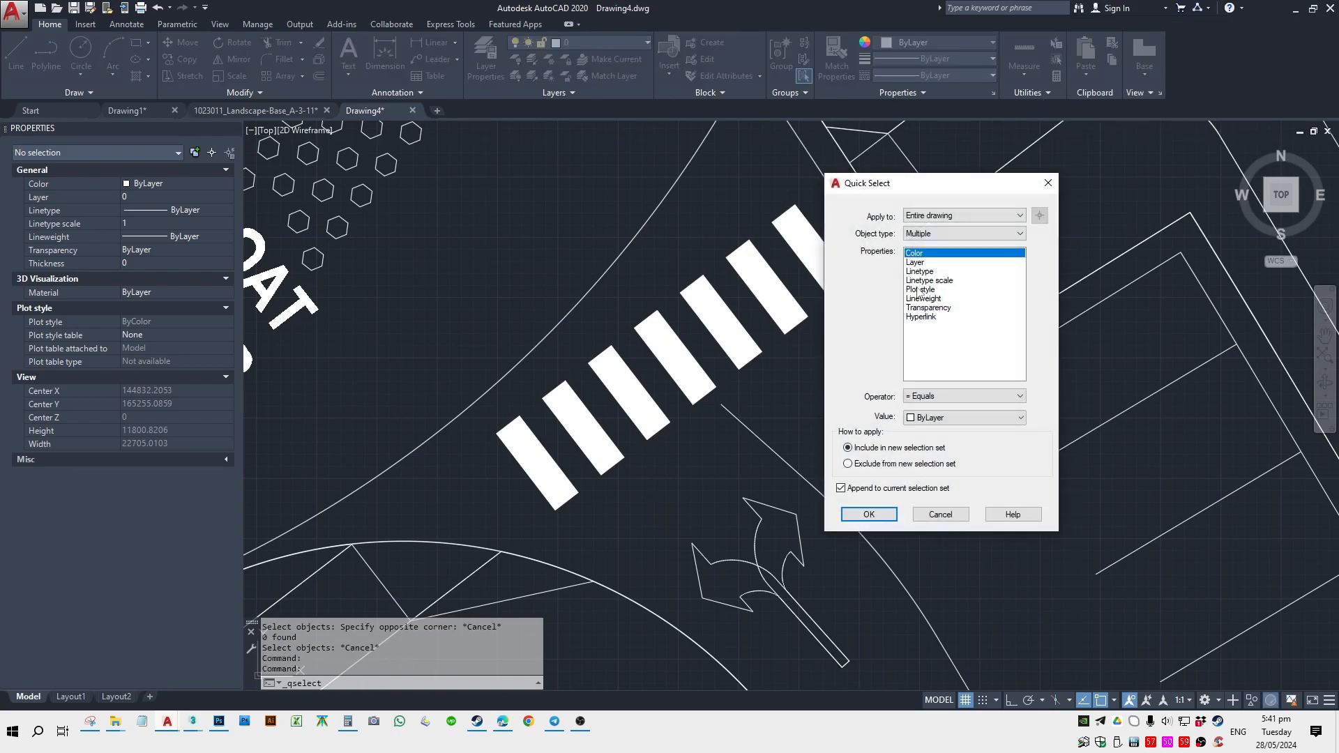
click(927, 237)
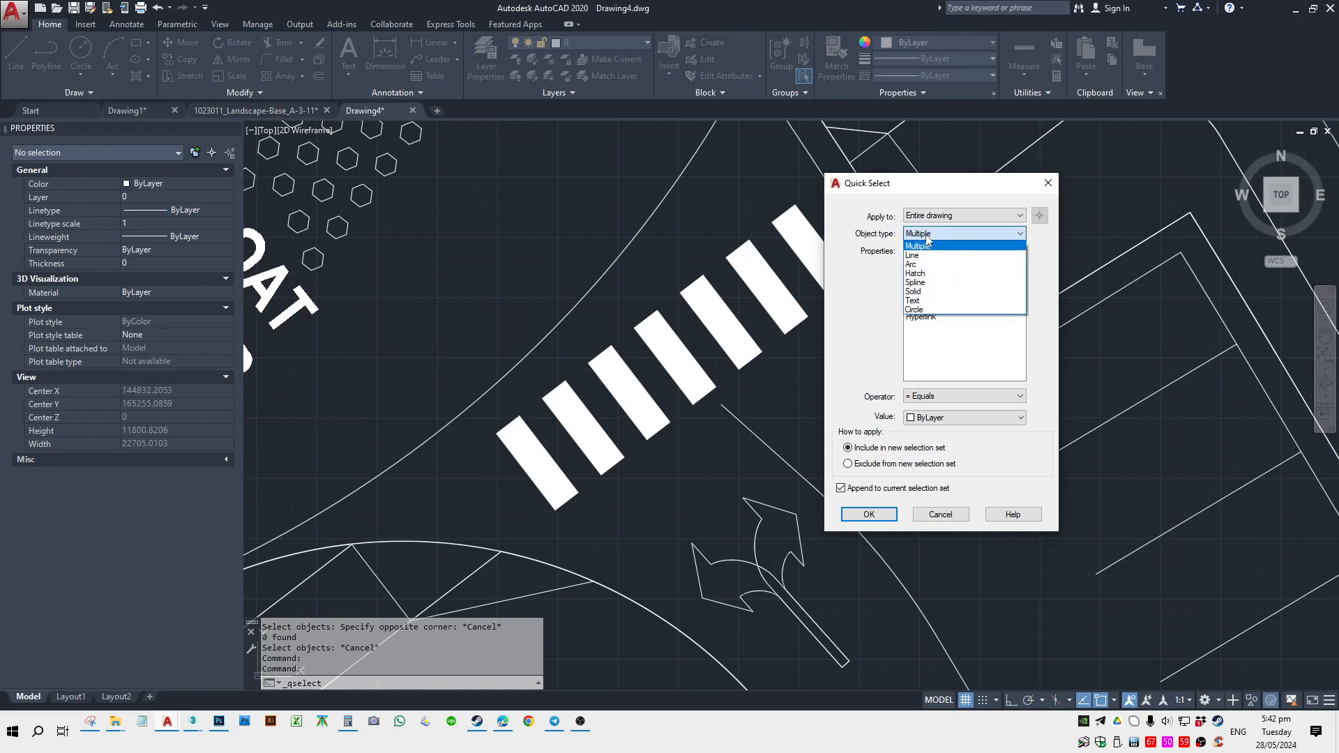
click(915, 282)
click(938, 236)
click(919, 273)
click(920, 445)
click(868, 514)
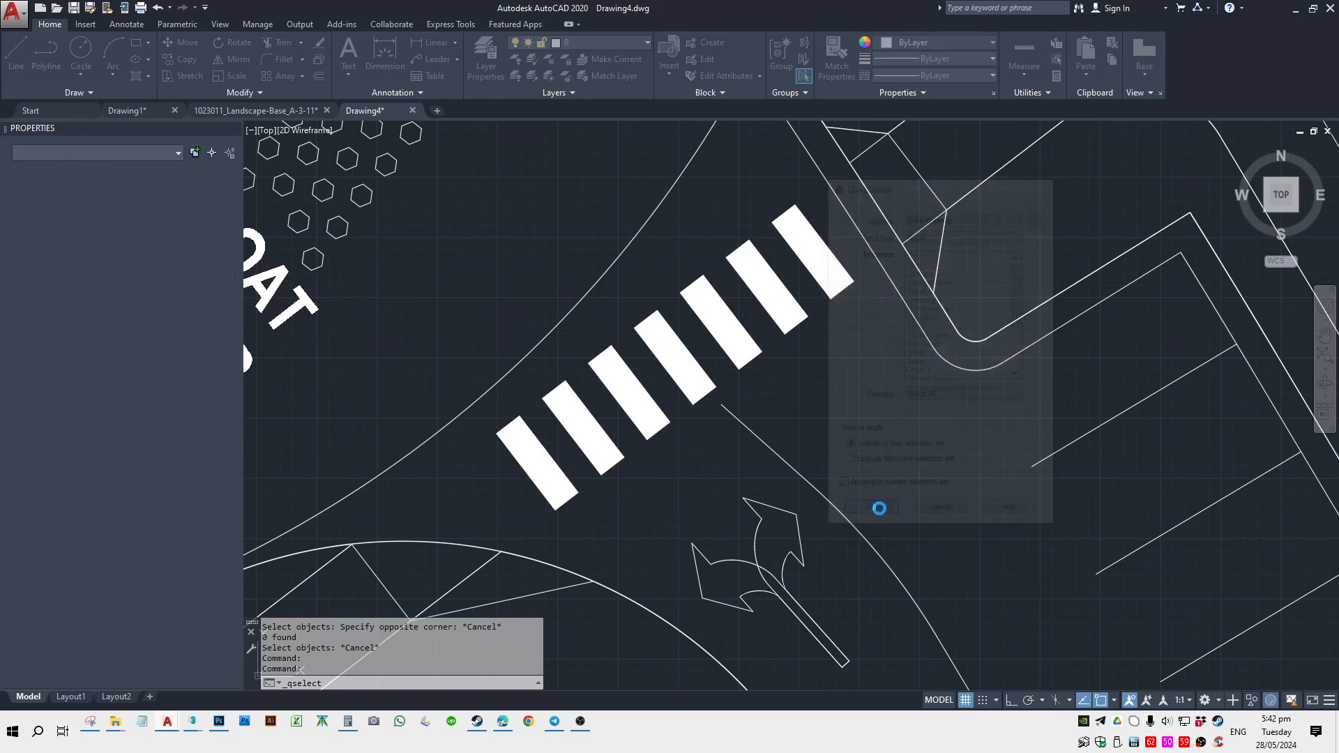
scroll(774, 372, down, 5)
scroll(774, 372, up, 3)
key(Delete)
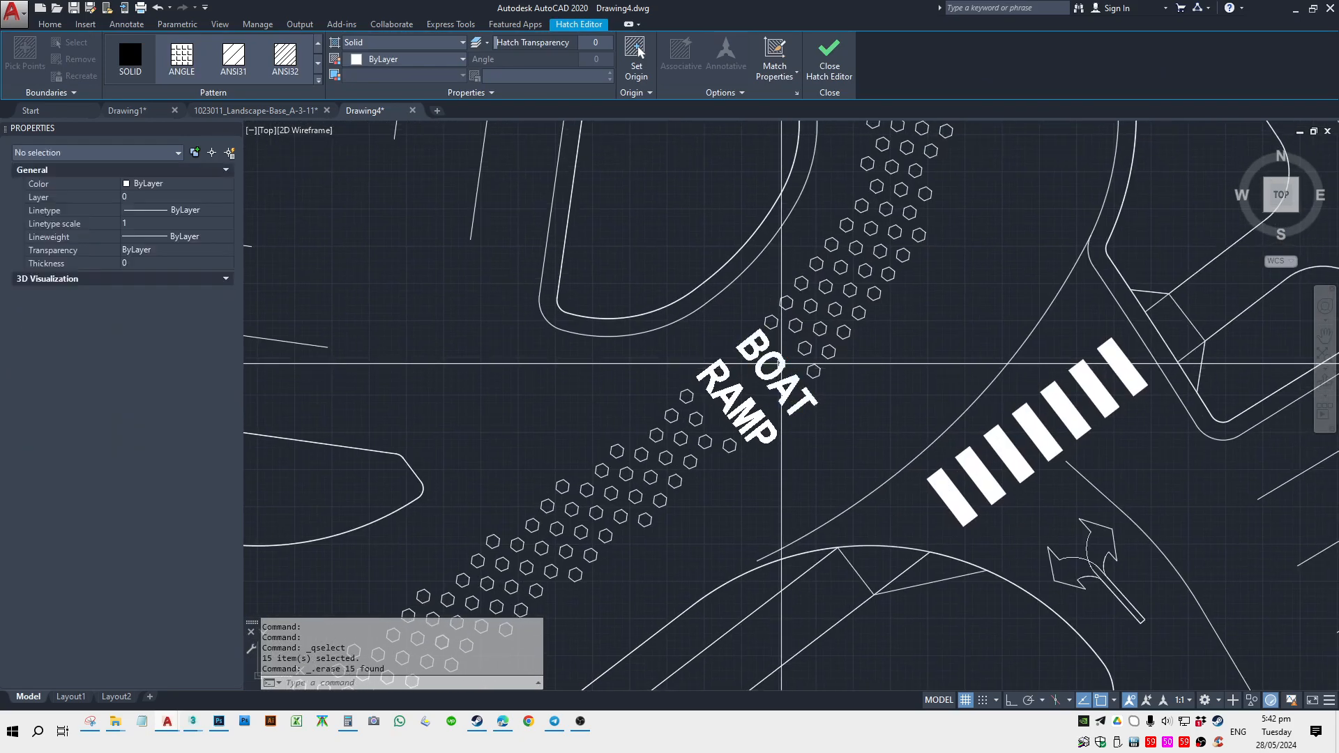
Examine the BOAT RAMP road lettering to check how it is built.
scroll(763, 365, up, 4)
click(755, 361)
key(Escape)
scroll(712, 331, down, 4)
click(749, 288)
click(689, 413)
key(Escape)
key(Escape)
click(737, 399)
click(714, 419)
key(Escape)
key(Escape)
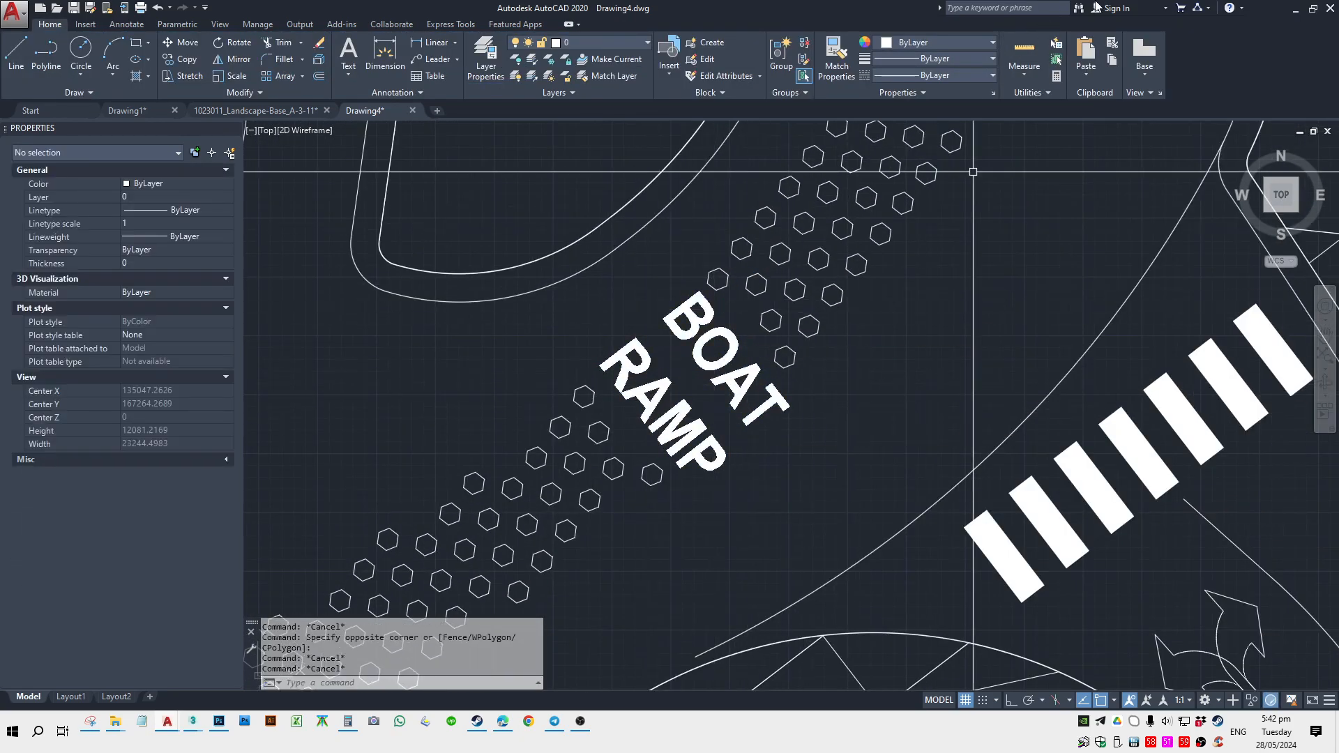
Quick-select all Solid objects in the entire drawing and delete them.
click(1057, 42)
click(934, 232)
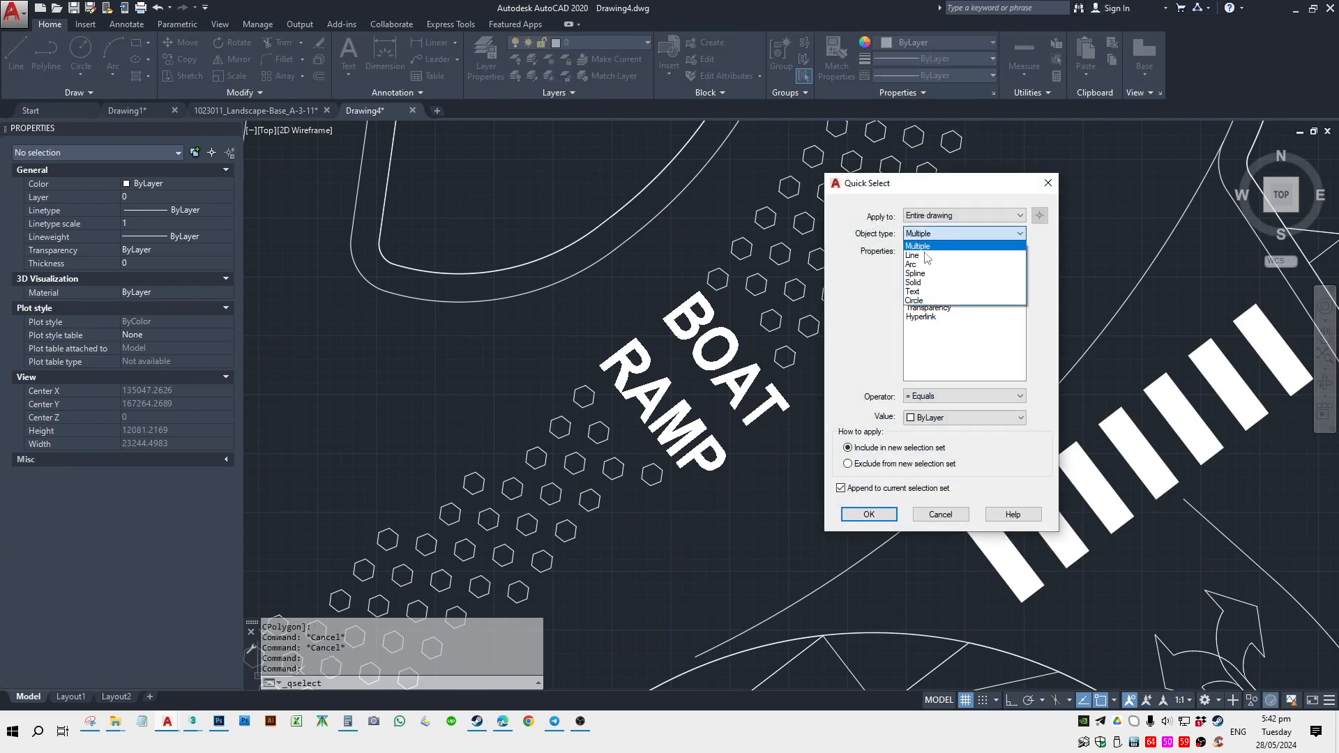
click(918, 284)
click(962, 396)
click(927, 436)
click(962, 396)
click(911, 447)
click(869, 514)
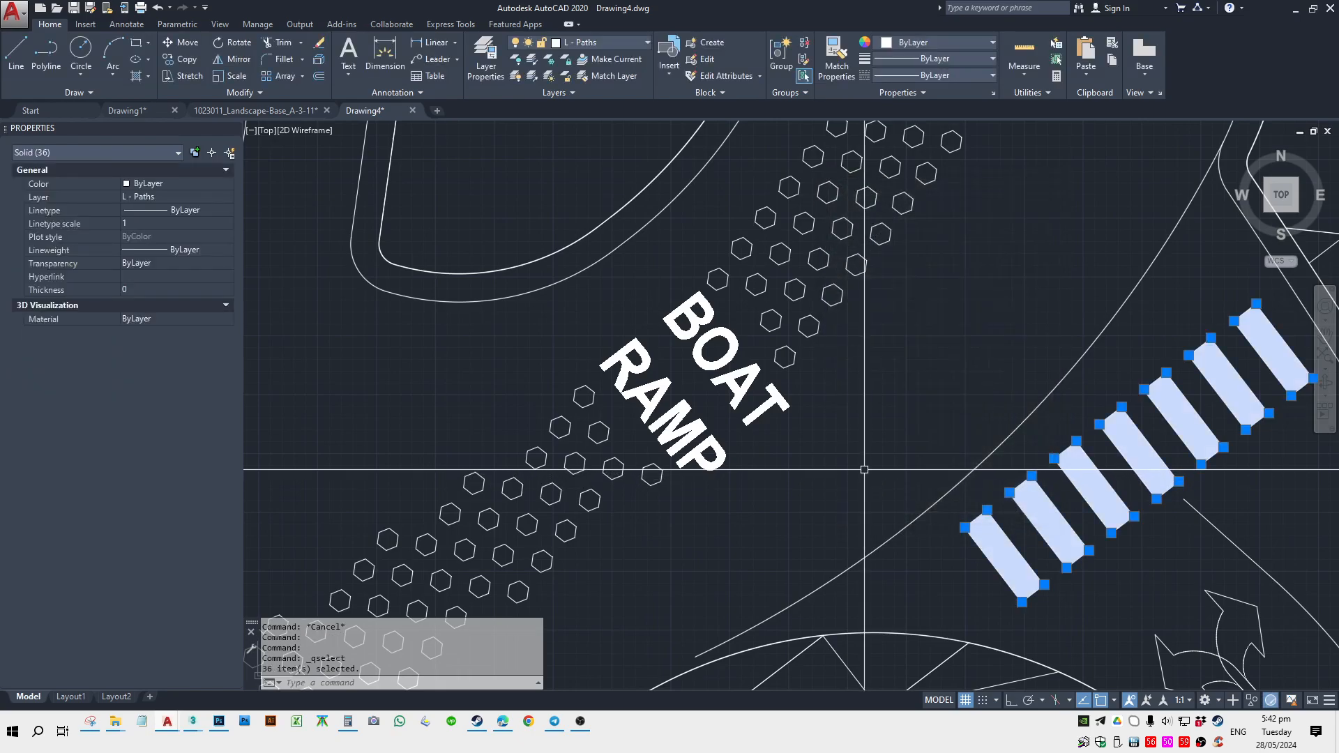
key(Delete)
Undo the deletion of the solid crosswalk stripes.
scroll(849, 418, down, 4)
middle_drag(655, 400, 877, 373)
scroll(877, 373, down, 1)
key(ctrl+z)
scroll(1097, 373, down, 1)
key(ctrl+z)
key(ctrl+z)
key(ctrl+z)
Try to explode the solid crosswalk stripes beside the BOAT RAMP lettering.
click(1130, 441)
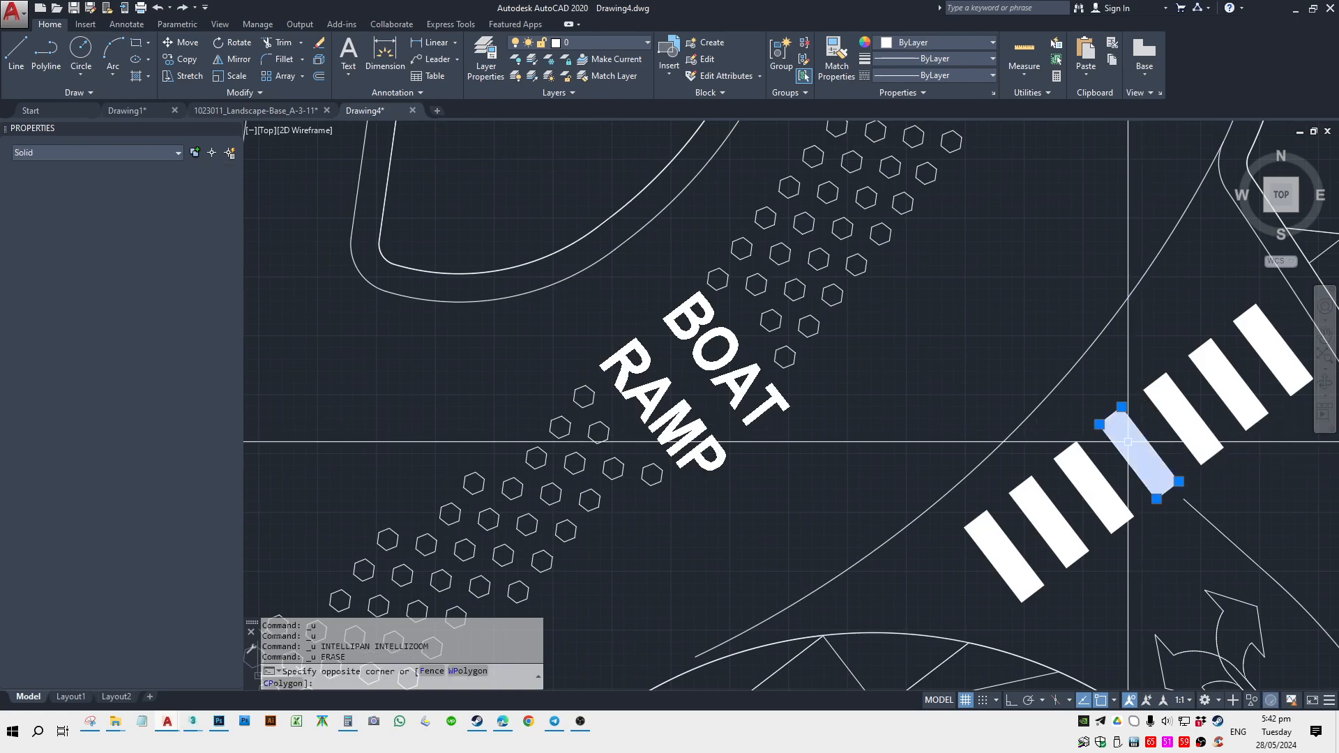
middle_drag(1130, 442, 916, 422)
click(1024, 319)
click(952, 385)
click(932, 400)
click(937, 375)
click(828, 488)
click(793, 520)
click(719, 542)
text(x)
key(space)
click(770, 519)
key(Escape)
key(Escape)
click(759, 533)
key(Escape)
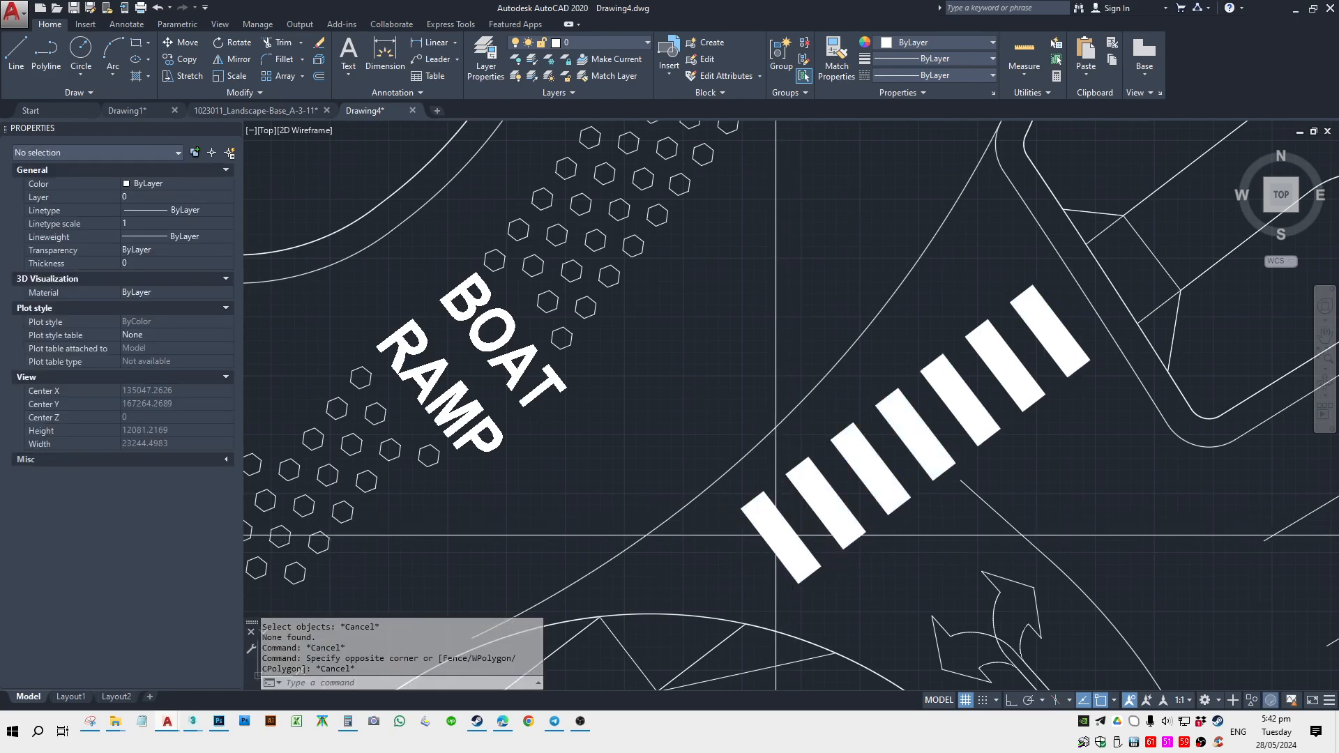
Erase the end stripe of the crosswalk and undo the erasure.
click(756, 531)
click(758, 532)
text(e)
key(Return)
key(ctrl+z)
Save the cleaned drawing as 2222222.dwg in New folder.
scroll(746, 419, down, 6)
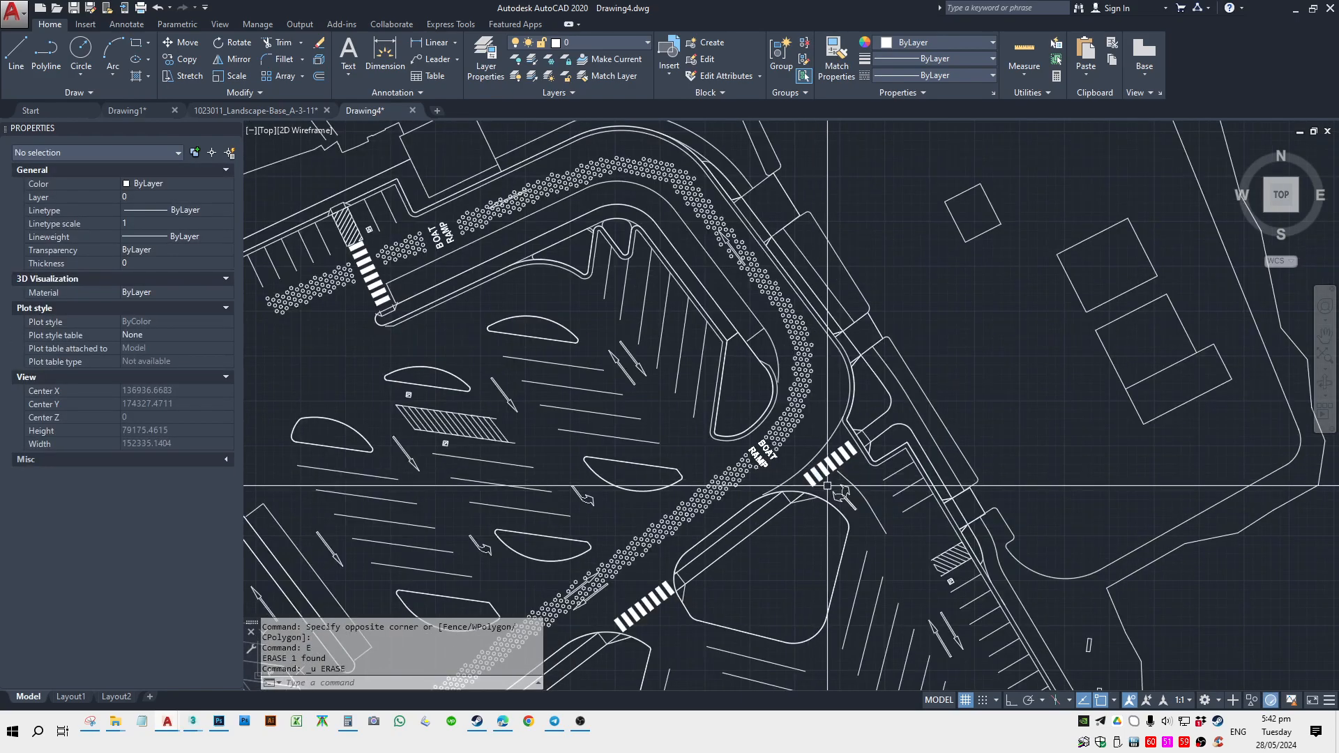
scroll(757, 307, down, 6)
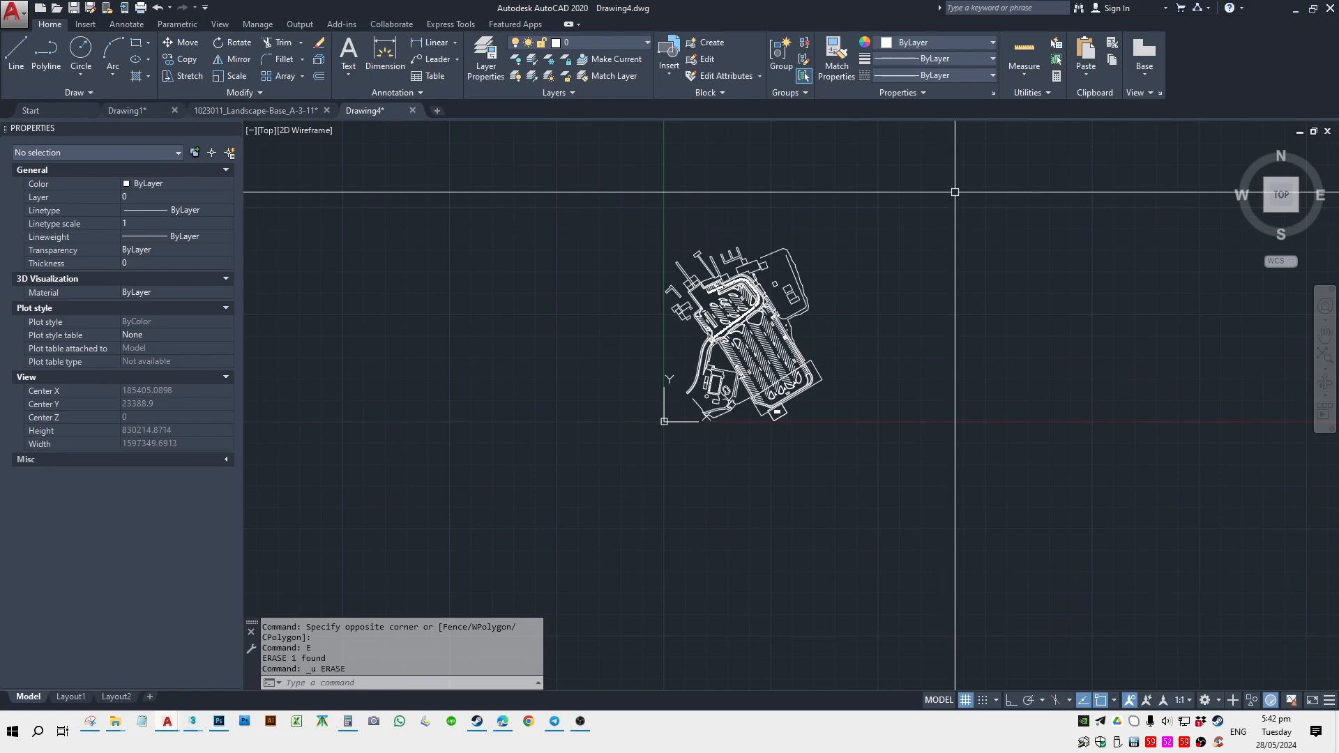
scroll(657, 241, up, 2)
middle_drag(657, 241, 625, 349)
key(ctrl+s)
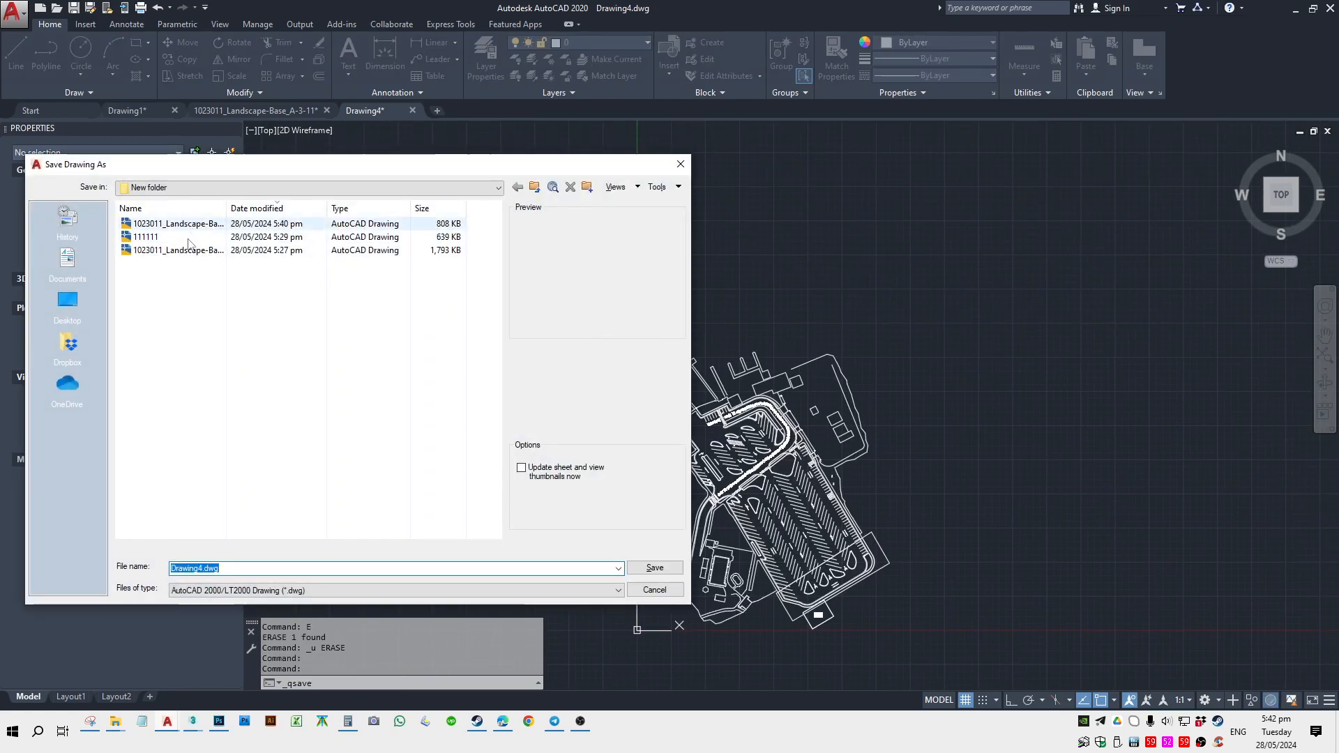
click(642, 570)
Switch to the untitled 3ds Max scene and bring up the New folder window holding the saved drawings.
mouse_move(201, 731)
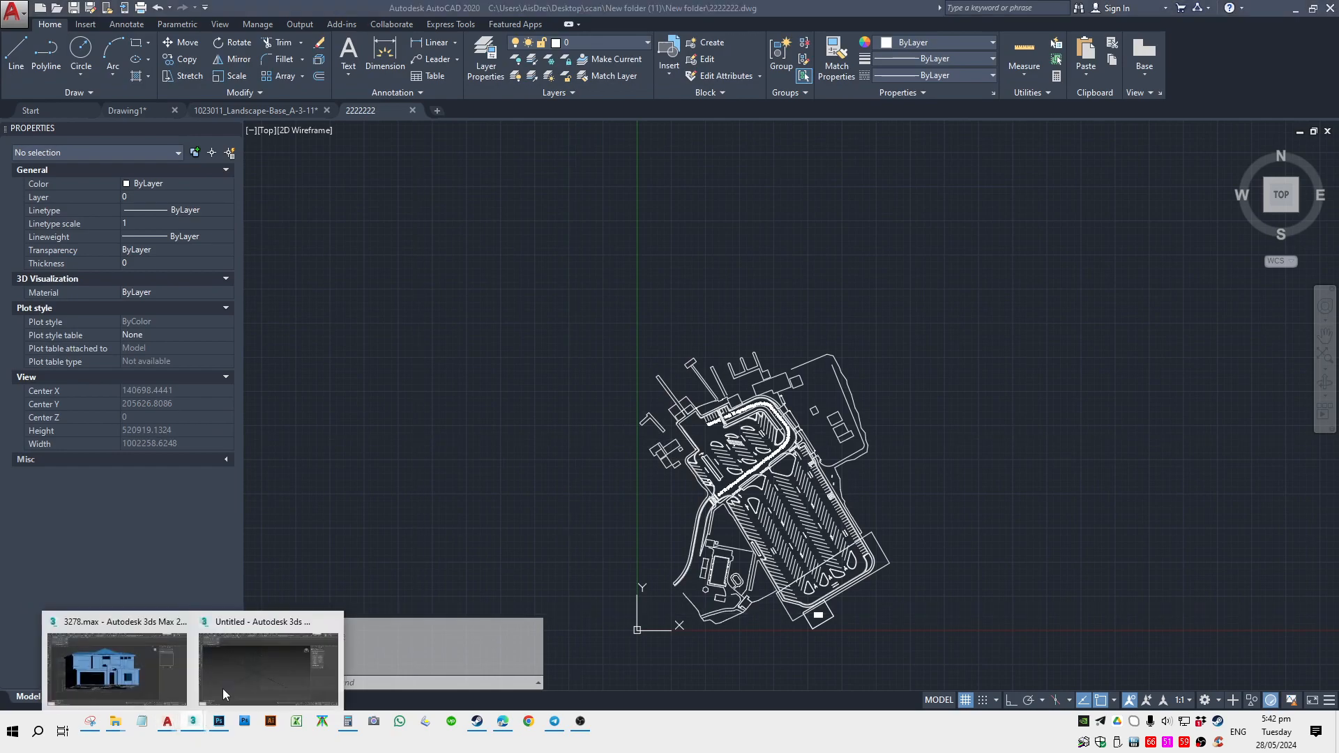
click(269, 672)
alt+middle_drag(785, 454, 189, 681)
click(116, 722)
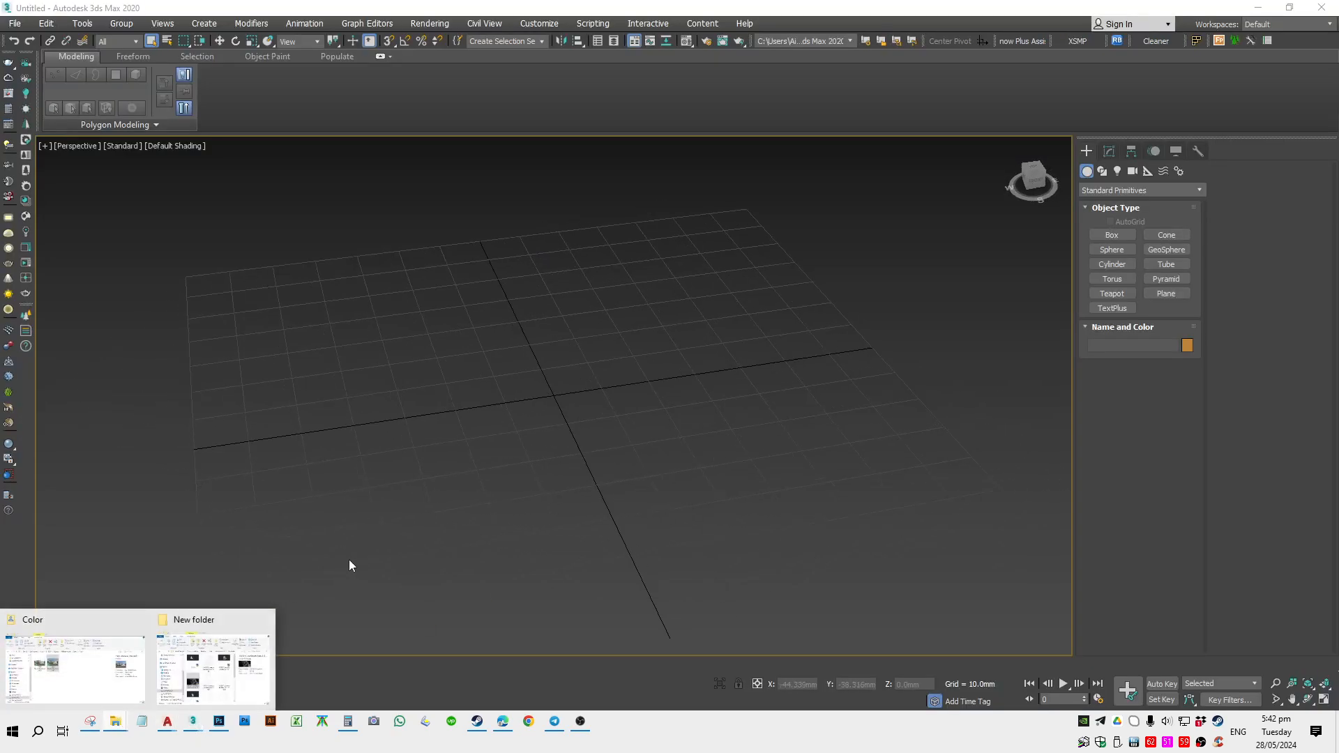
click(215, 681)
Import the 2222222 drawing from the folder into the empty 3ds Max scene.
click(905, 412)
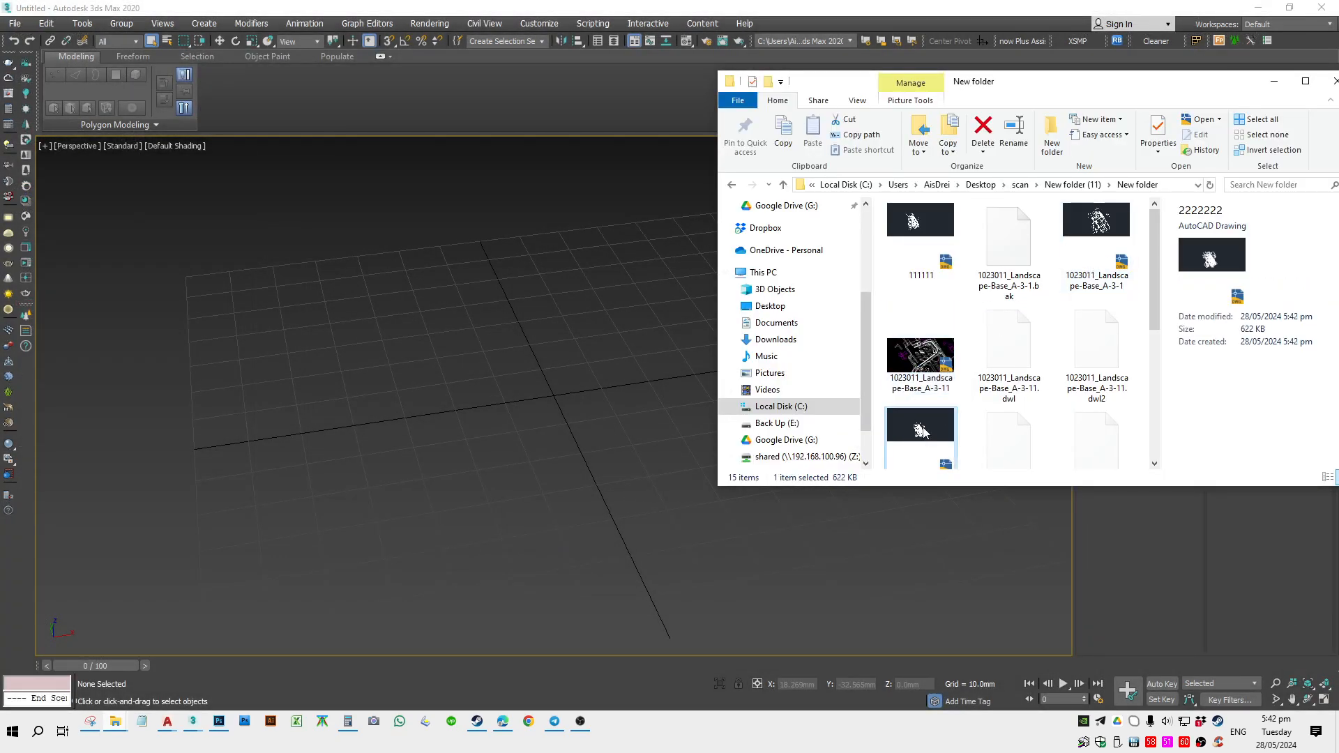
scroll(921, 432, down, 3)
scroll(924, 296, up, 1)
drag(920, 222, 592, 338)
click(631, 344)
Show the imported site plan in the Top view, fitted to the viewport, with the grid hidden.
key(t)
key(z)
key(g)
key(ctrl+a)
key(w)
drag(713, 256, 524, 436)
click(516, 439)
scroll(514, 441, up, 6)
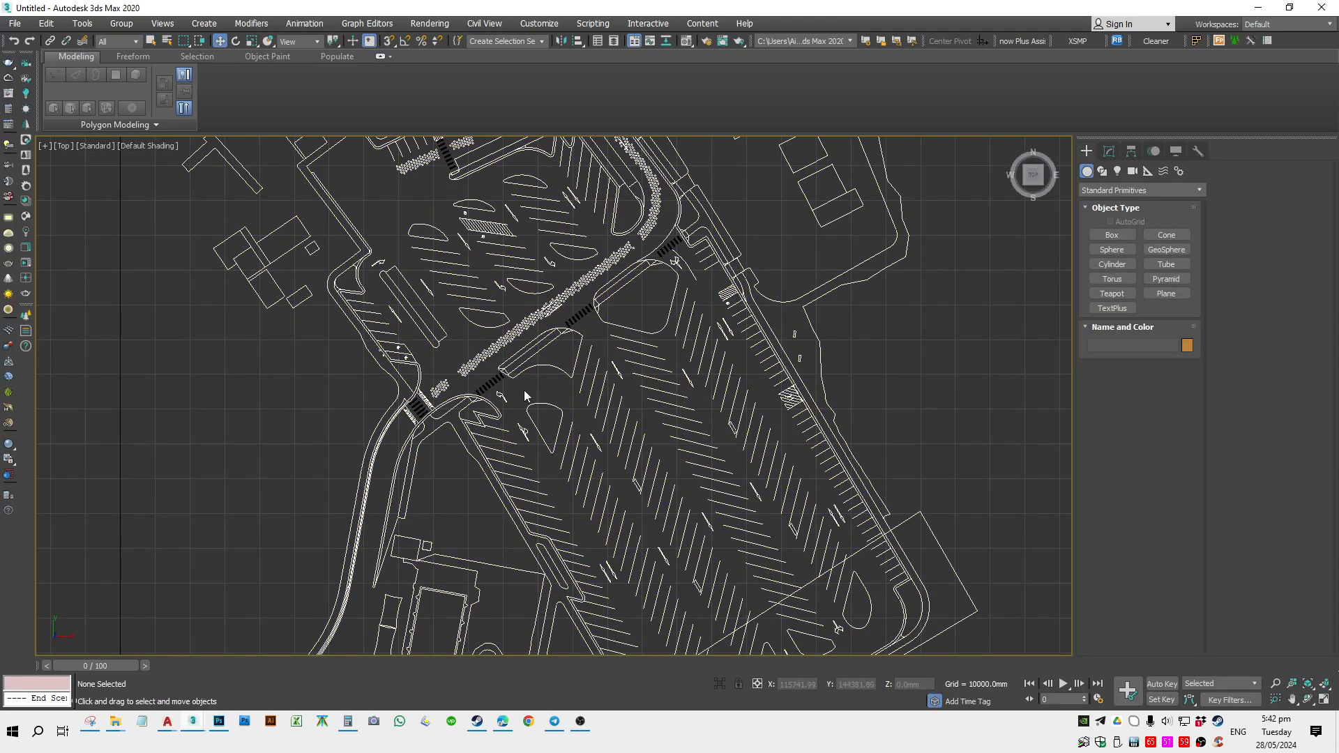
scroll(539, 341, up, 5)
key(g)
scroll(668, 283, up, 2)
Select the crosswalk stripes and inspect their object type and the whole imported plan from an angle.
drag(674, 281, 768, 468)
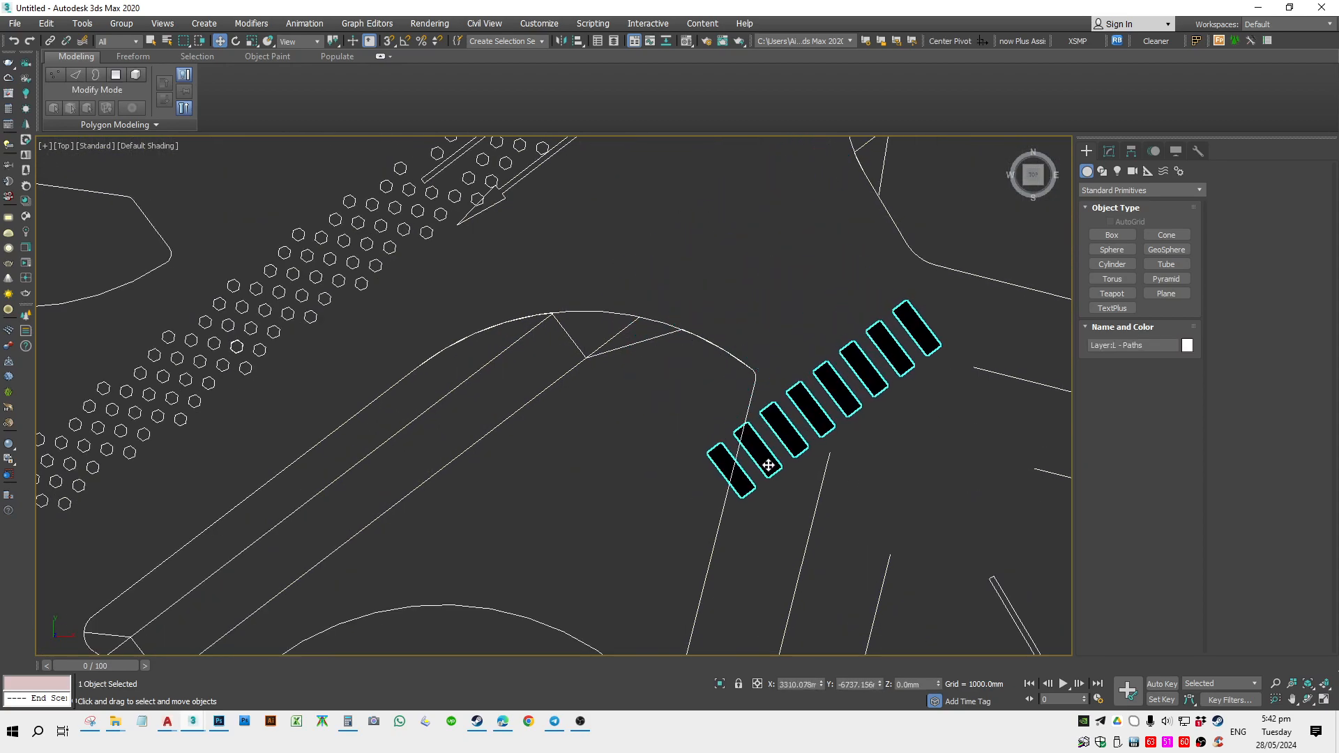
scroll(767, 467, down, 6)
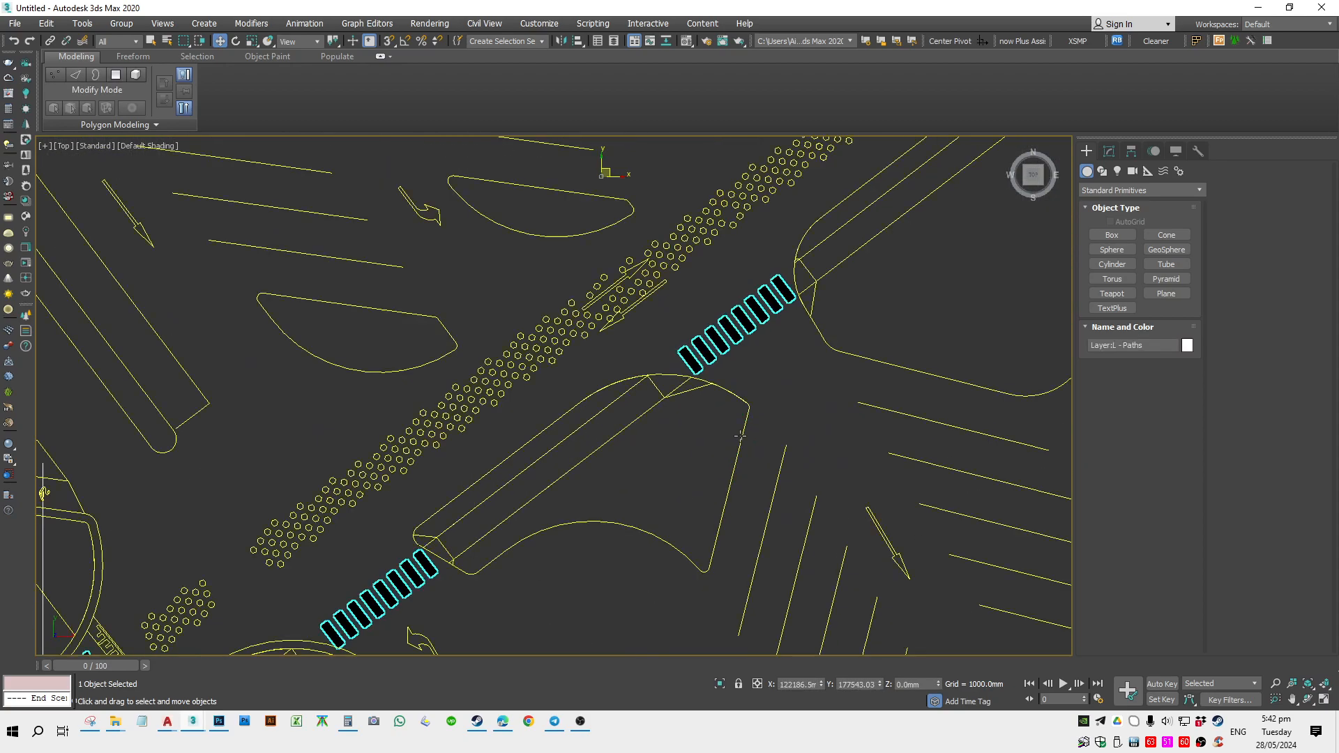
click(1114, 151)
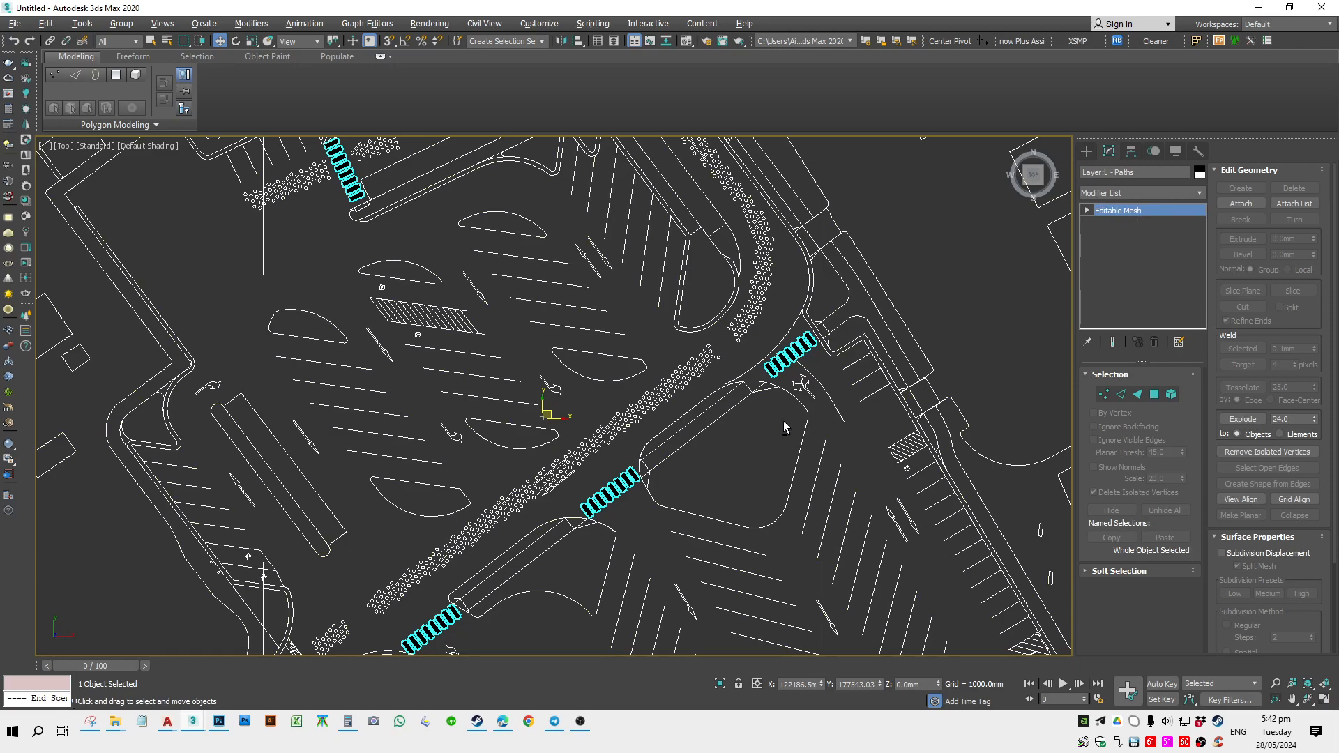
scroll(783, 441, down, 3)
alt+middle_drag(782, 441, 835, 325)
scroll(830, 325, down, 3)
click(479, 220)
alt+middle_drag(910, 629, 833, 523)
scroll(717, 392, up, 3)
alt+middle_drag(717, 392, 715, 394)
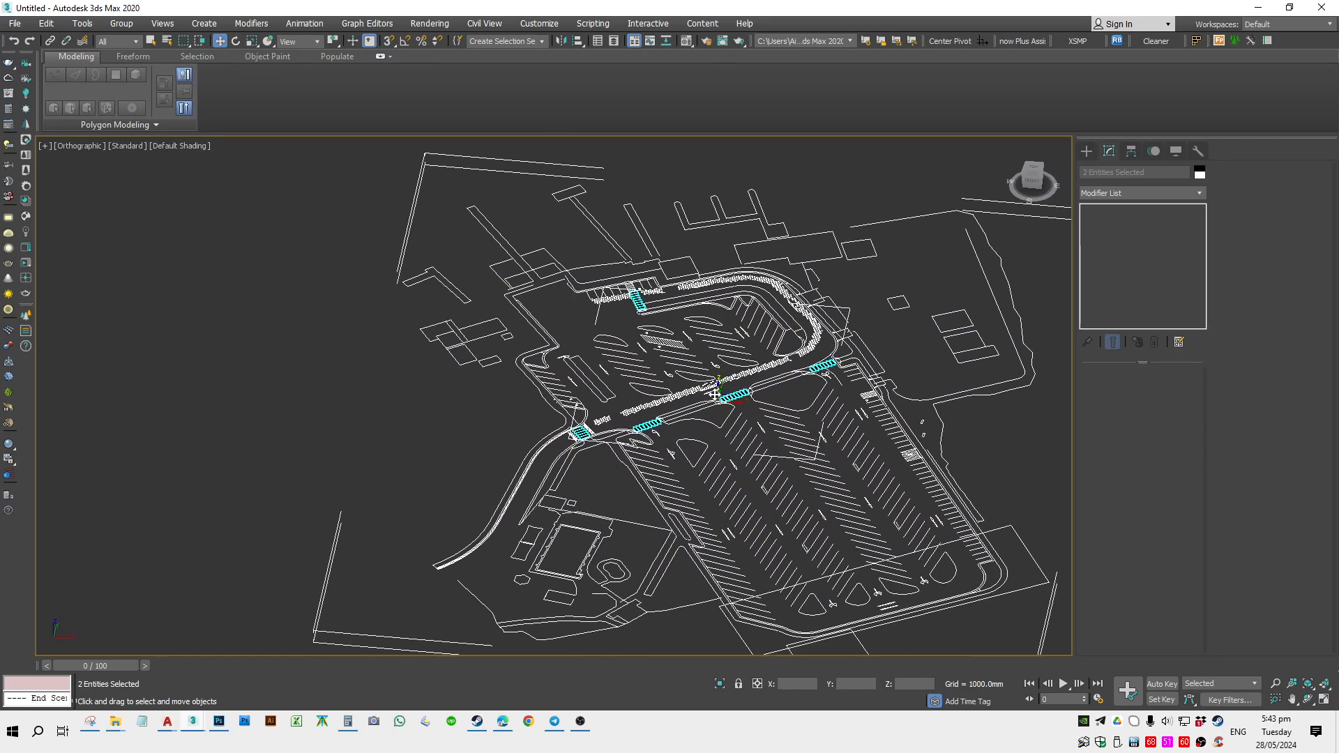
Move both L - Paths objects to the 0 (default) layer in the Layer Explorer.
click(598, 41)
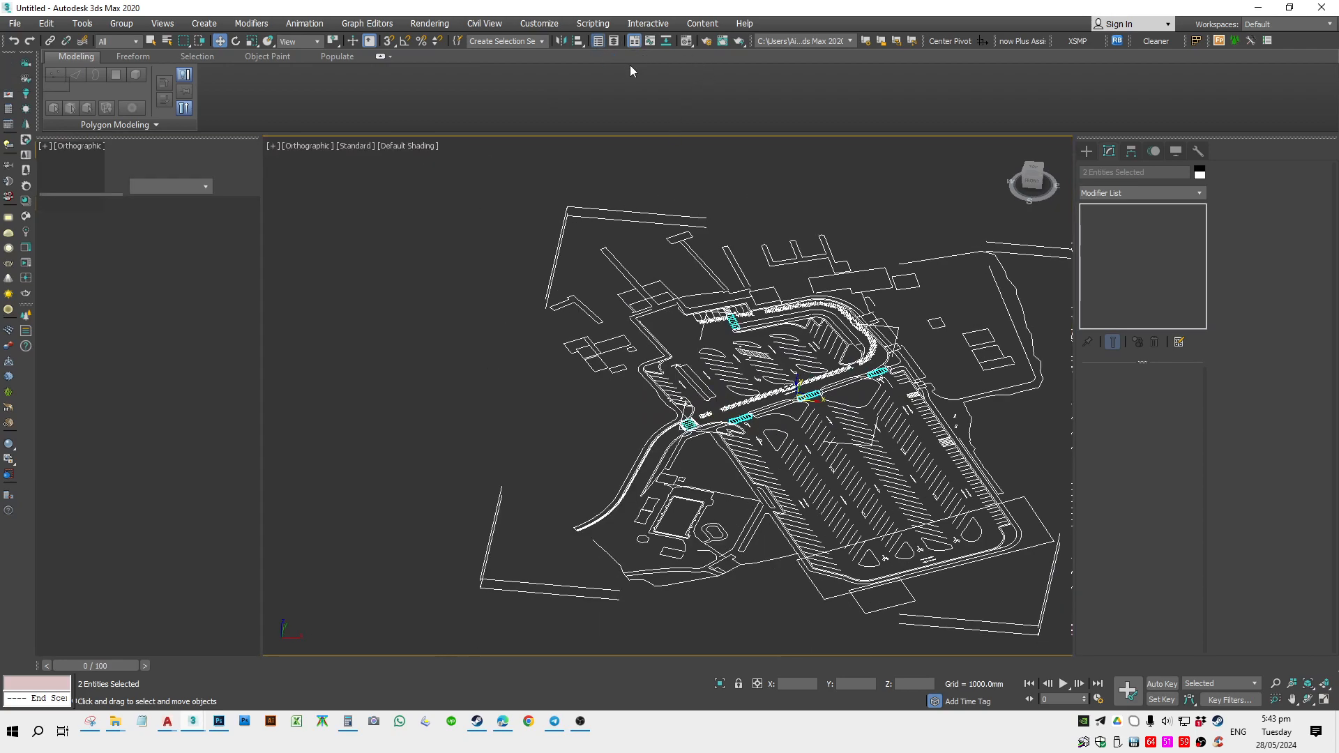
click(614, 41)
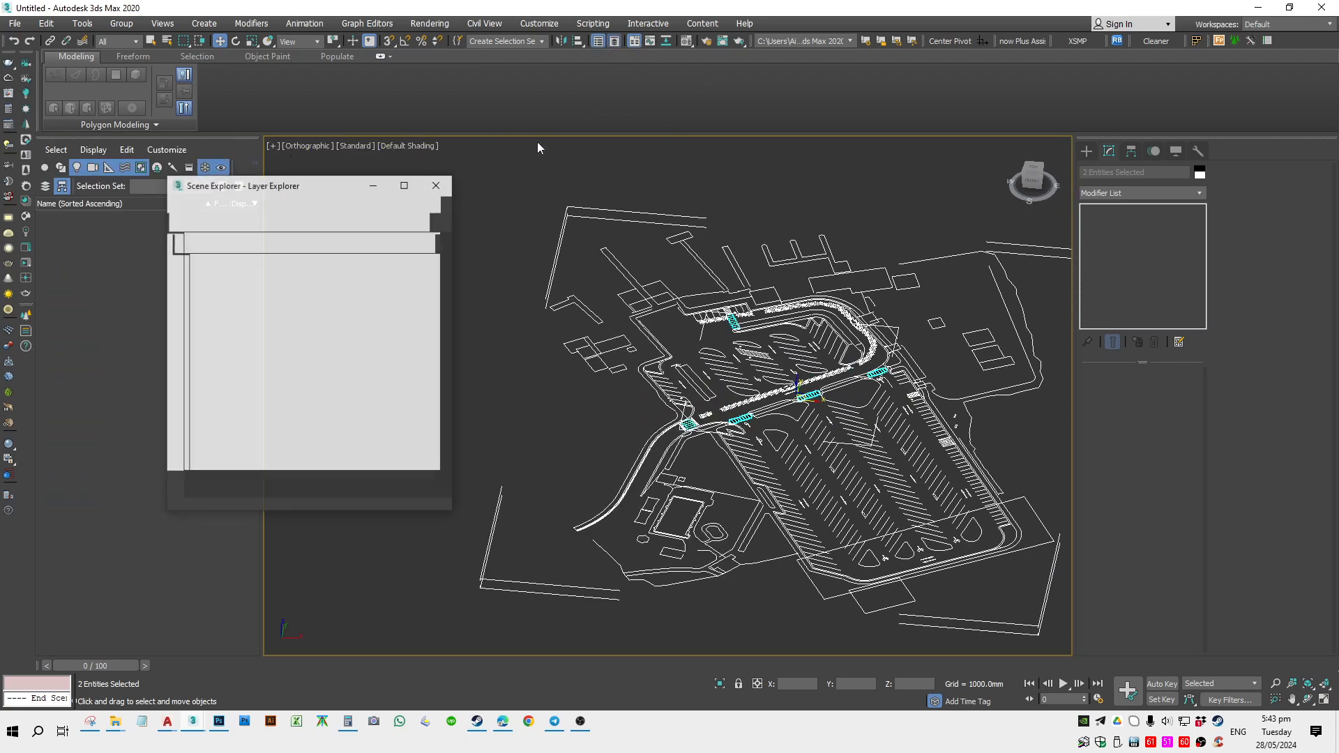
click(259, 324)
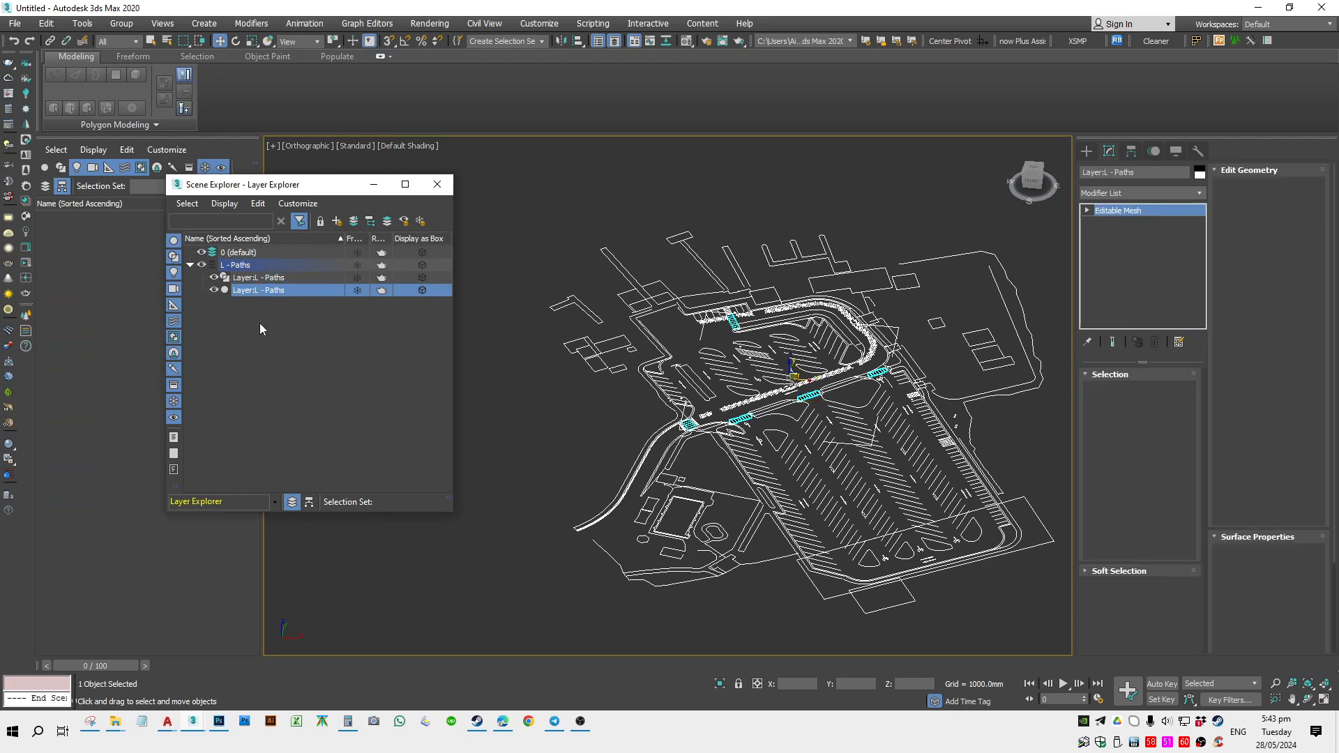
click(274, 293)
ctrl+click(275, 281)
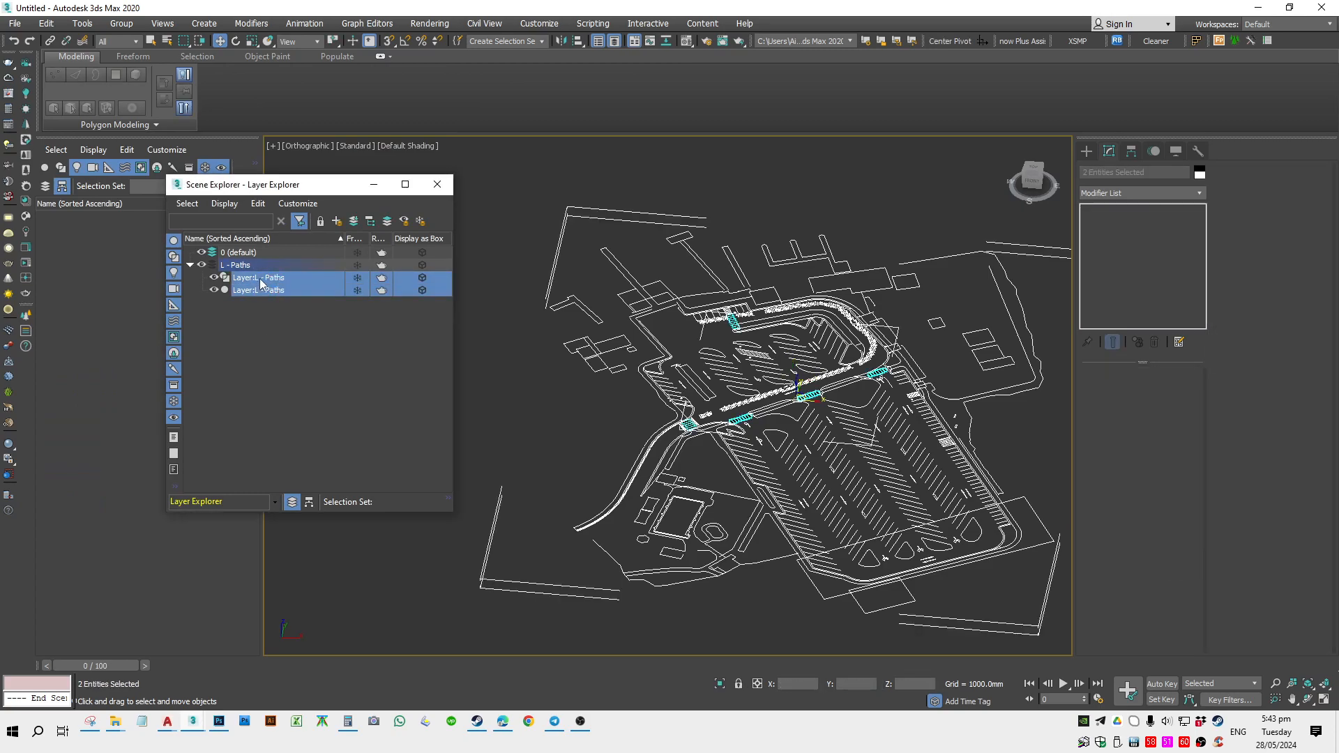
drag(263, 260, 266, 253)
Delete the emptied L - Paths layer.
click(235, 290)
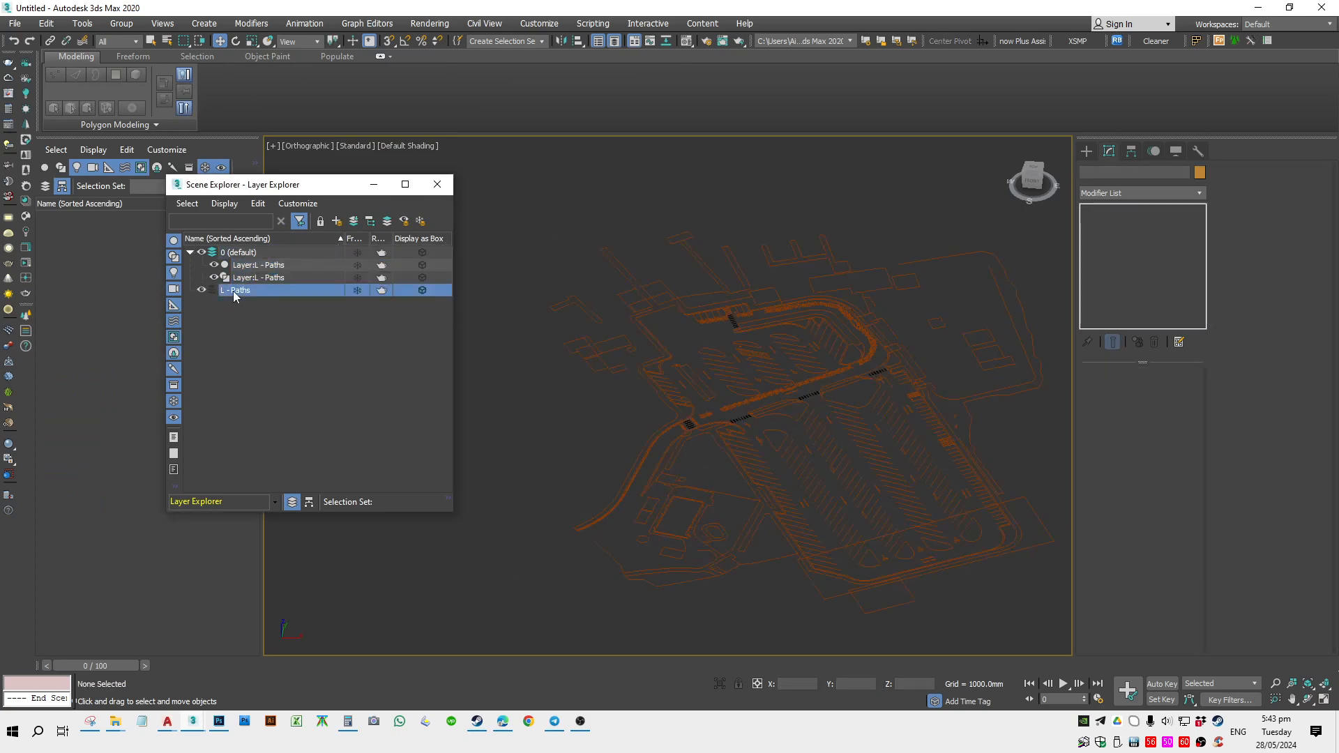
right_click(236, 293)
click(212, 325)
Select the crosswalk stripe mesh in the Top view and convert it to an editable object type.
scroll(626, 367, down, 2)
scroll(744, 370, up, 6)
click(744, 370)
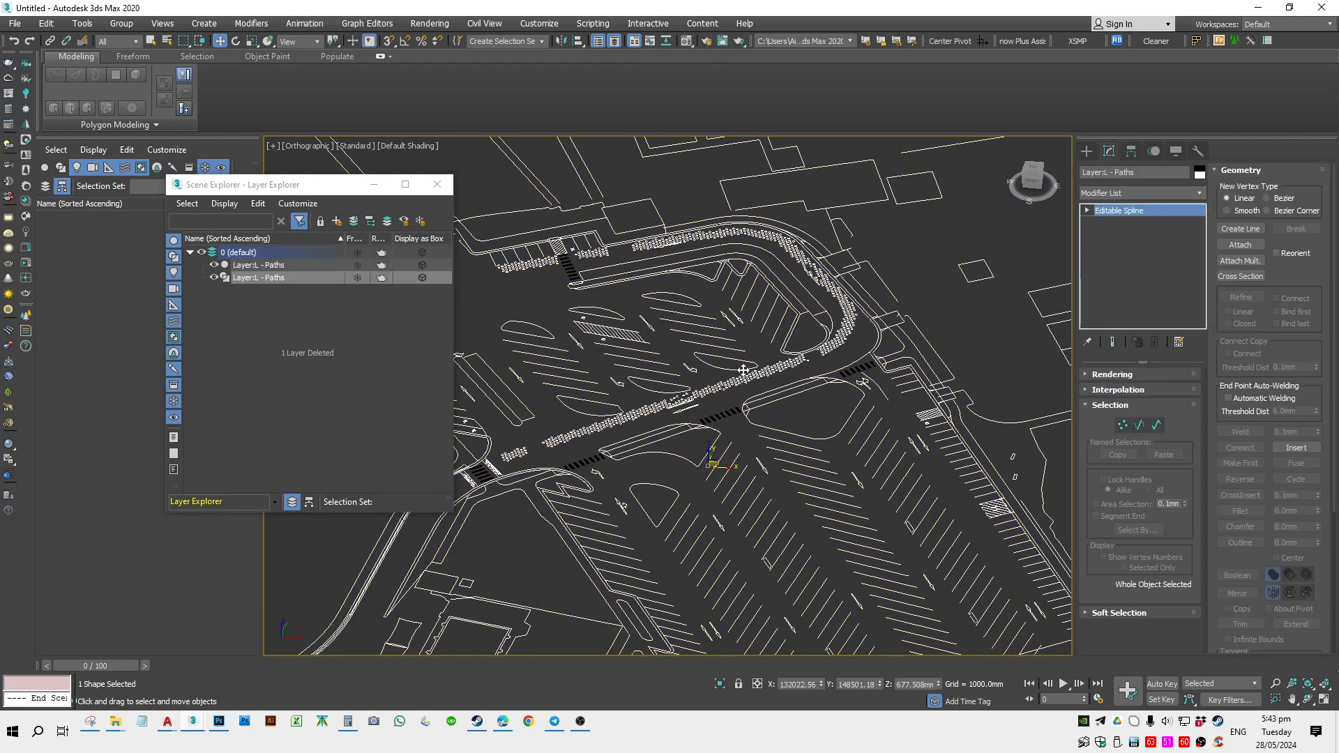
key(t)
scroll(723, 318, up, 6)
click(783, 255)
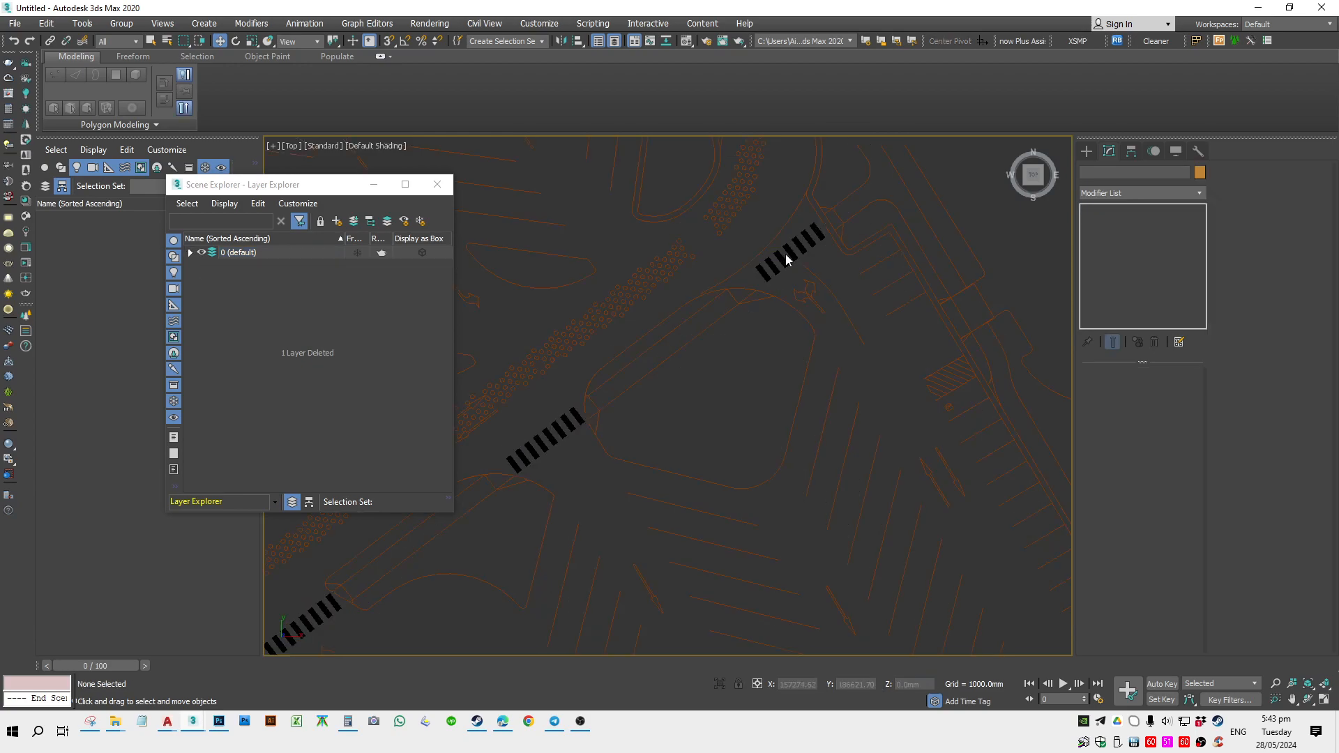
scroll(865, 355, down, 5)
scroll(864, 354, up, 2)
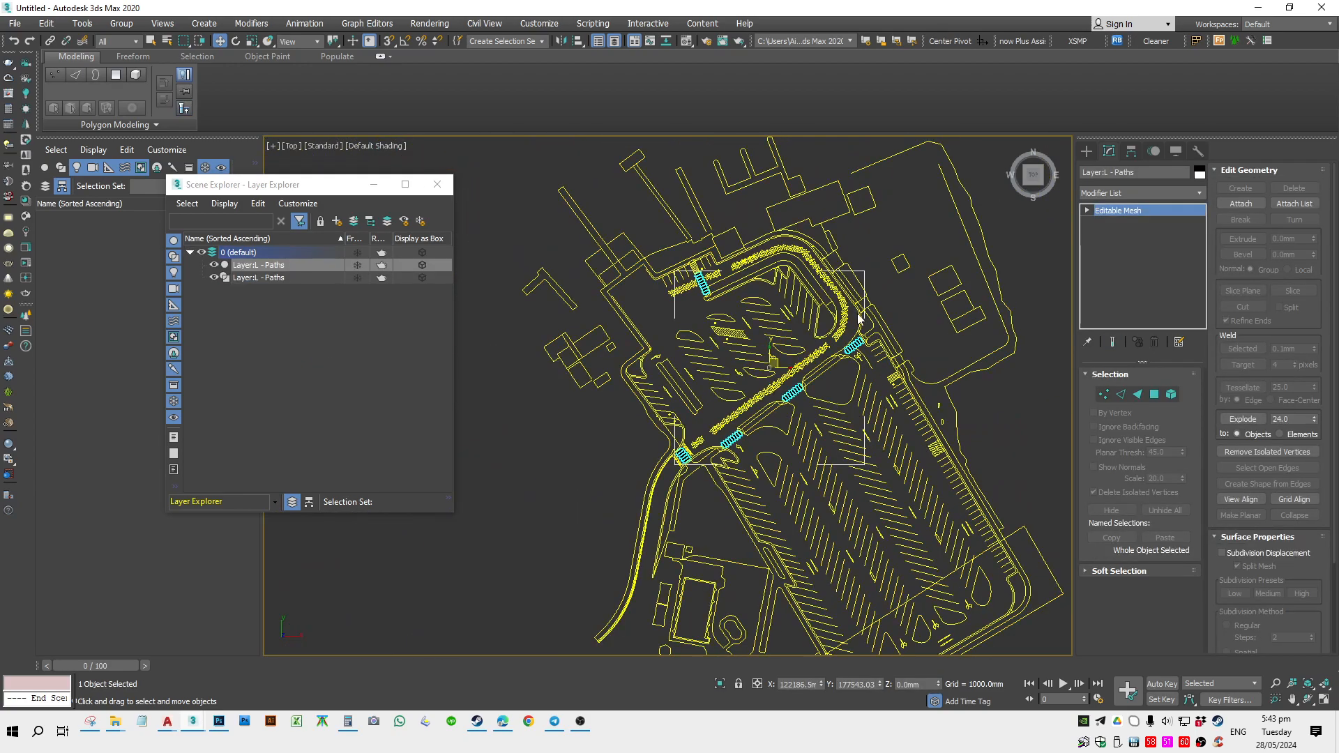
right_click(852, 309)
mouse_move(927, 462)
click(1026, 462)
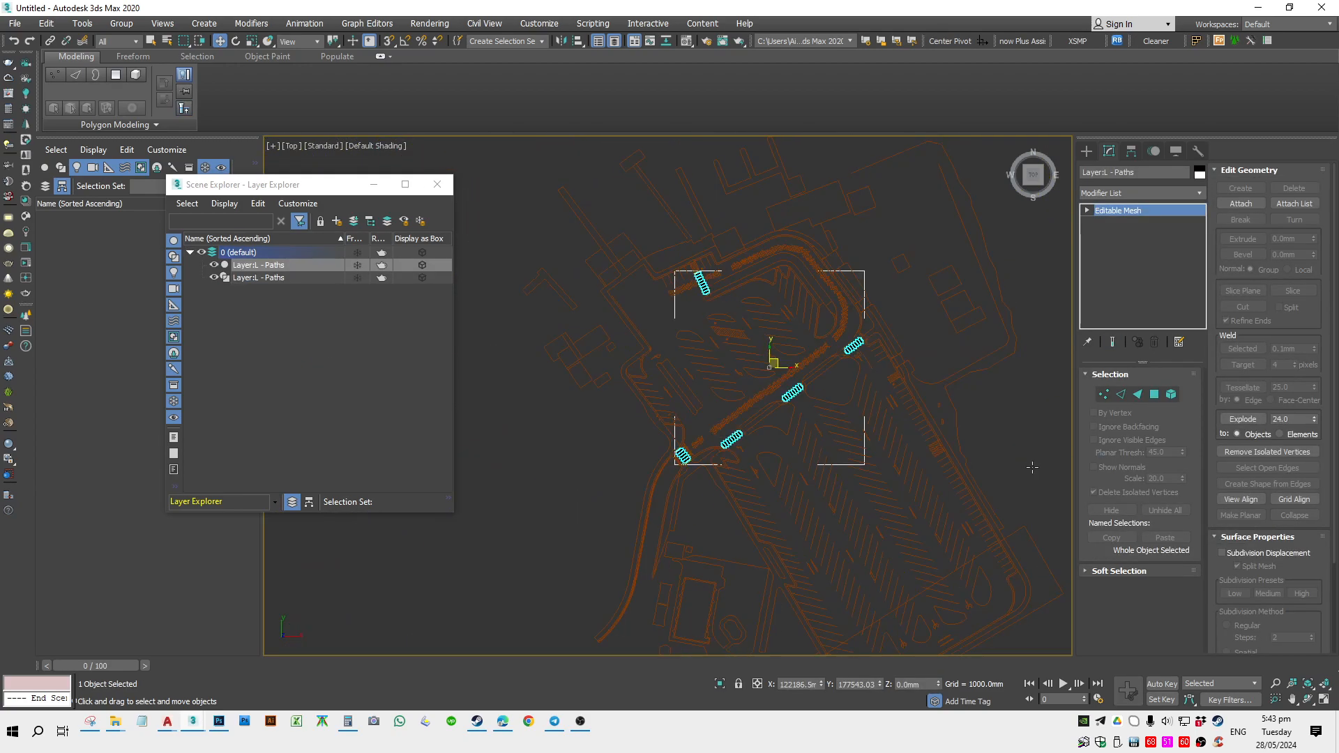
Convert the crosswalk stripe mesh to Editable Poly and create a linear shape from all its border edges.
right_click(865, 344)
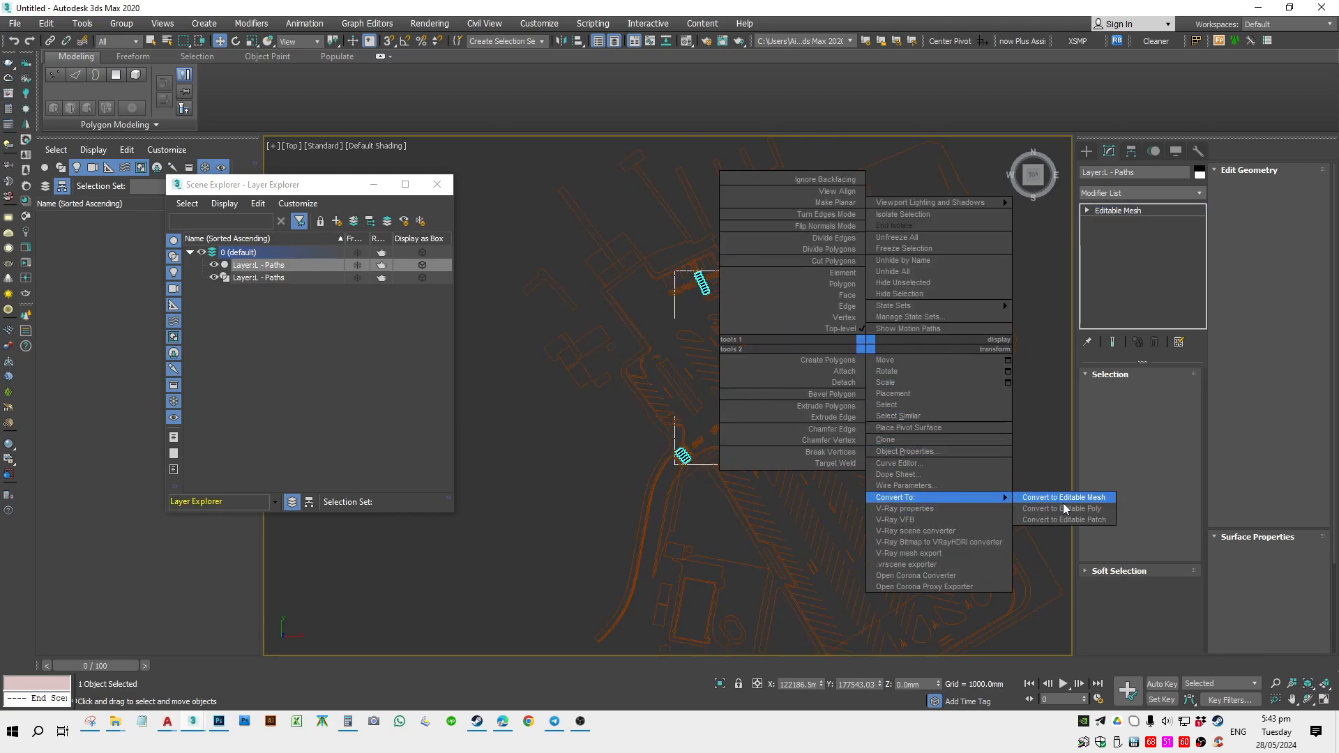
click(1063, 509)
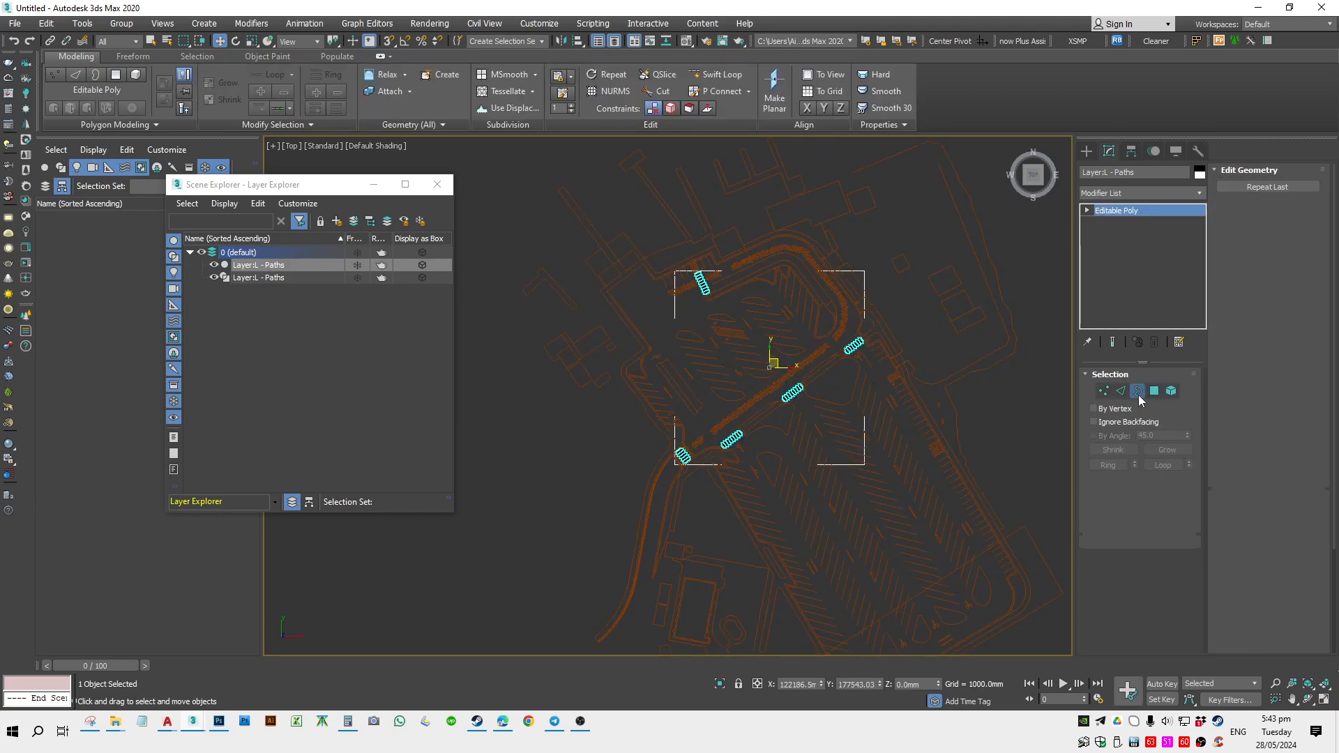
click(1141, 394)
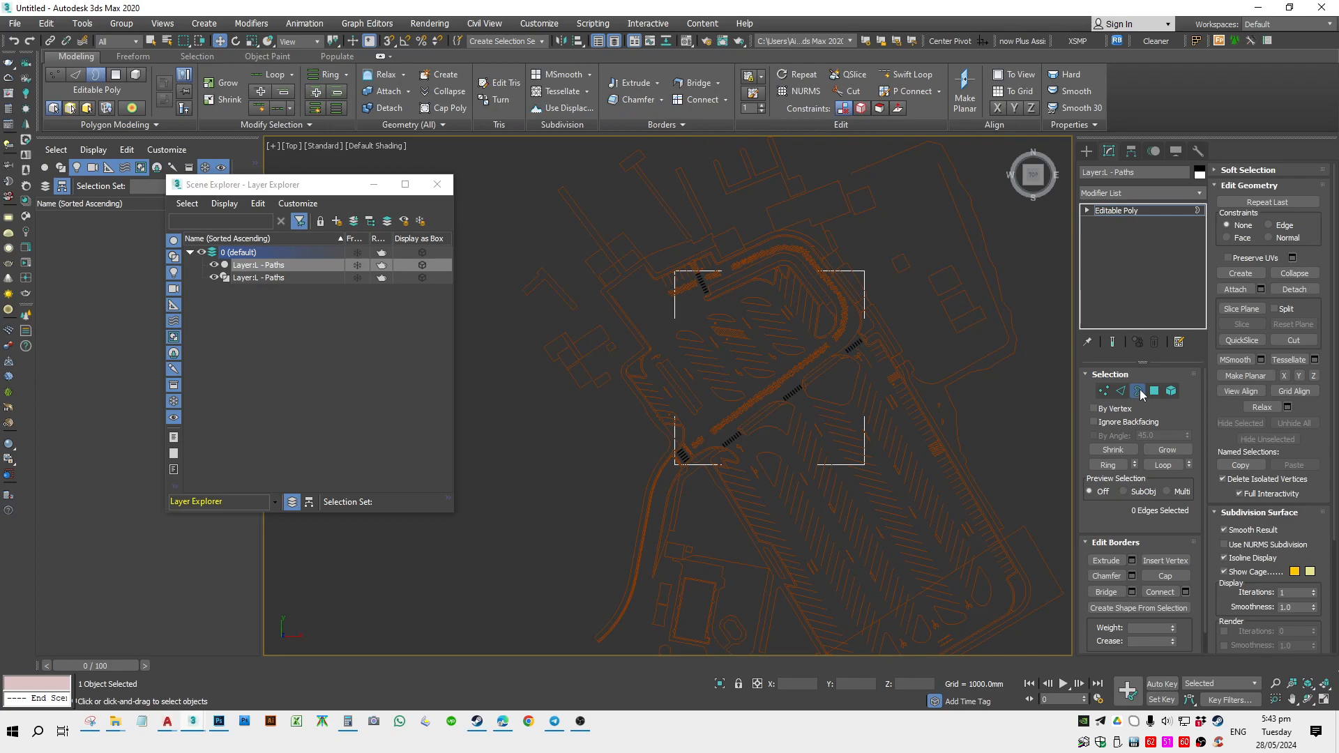
key(z)
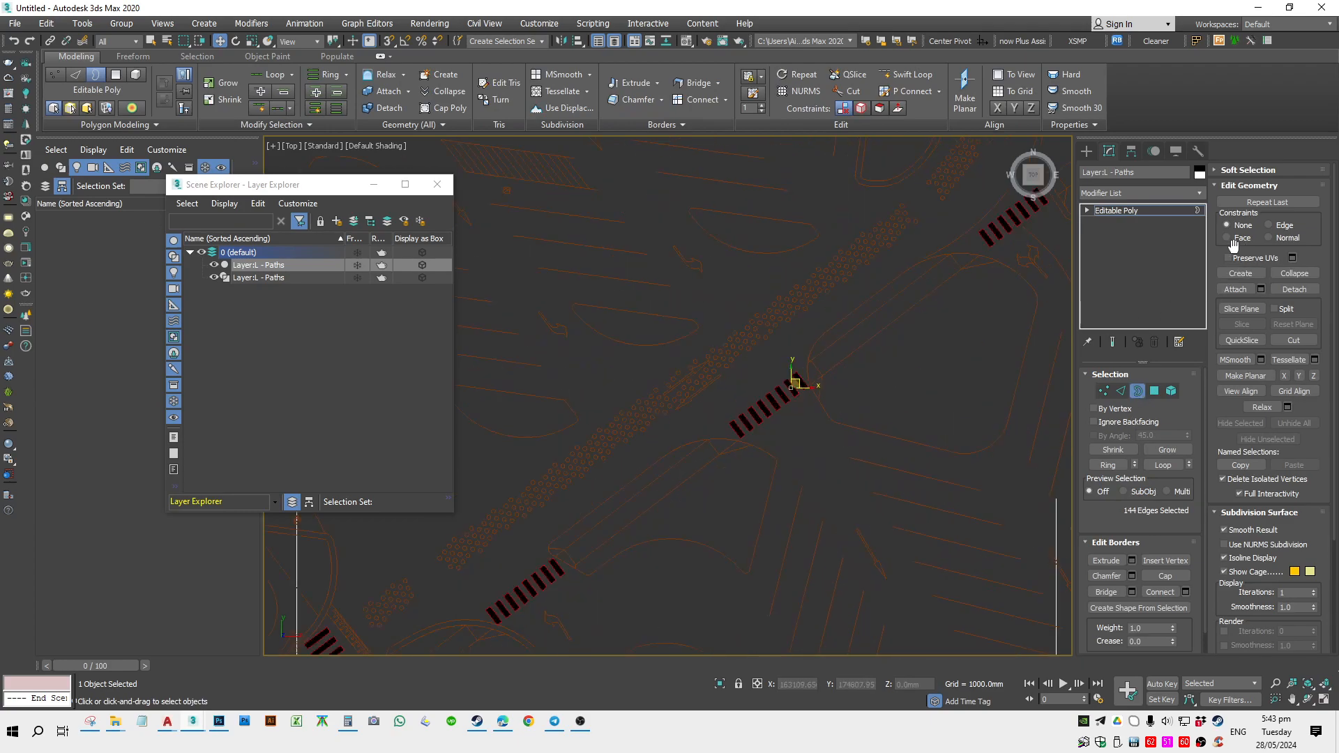
click(1136, 608)
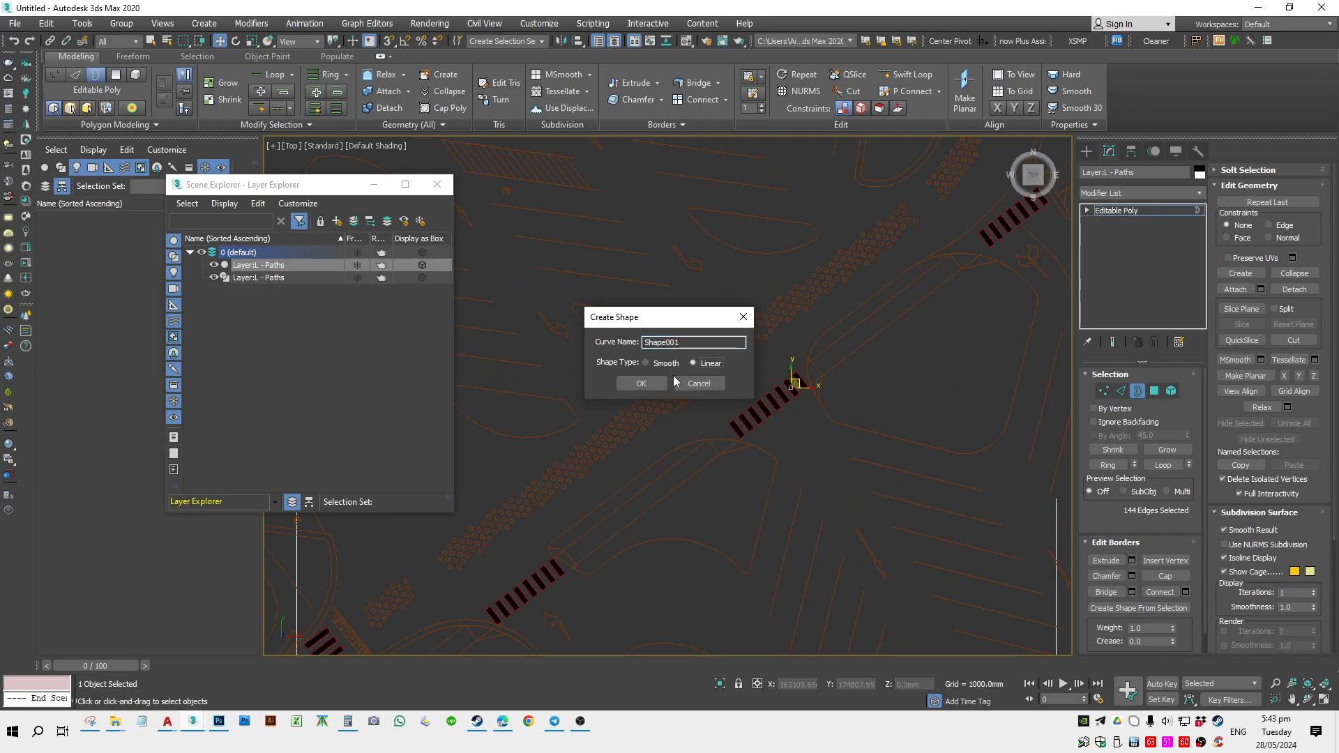
key(Return)
click(1112, 211)
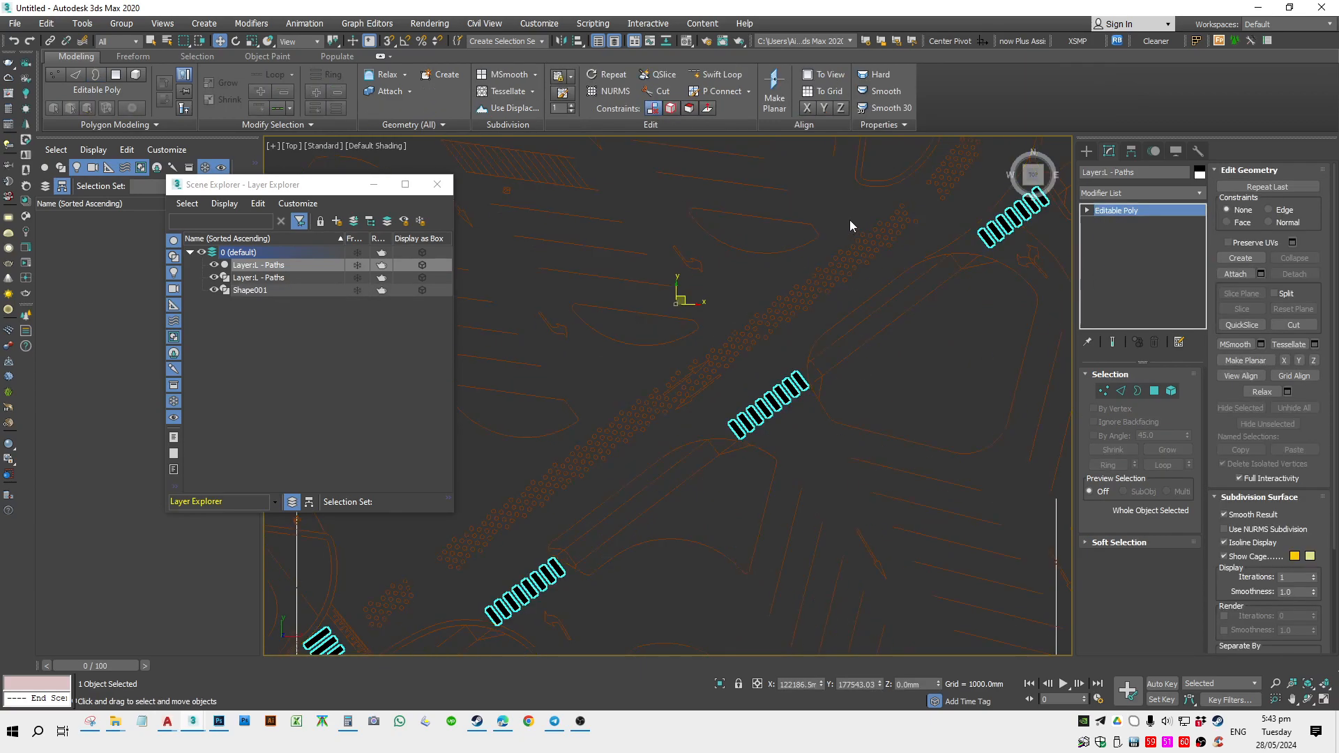
Delete the original crosswalk stripe mesh, keeping the outline shape extracted from its borders.
click(848, 222)
scroll(996, 236, up, 6)
middle_drag(996, 236, 822, 341)
click(829, 327)
scroll(829, 327, down, 5)
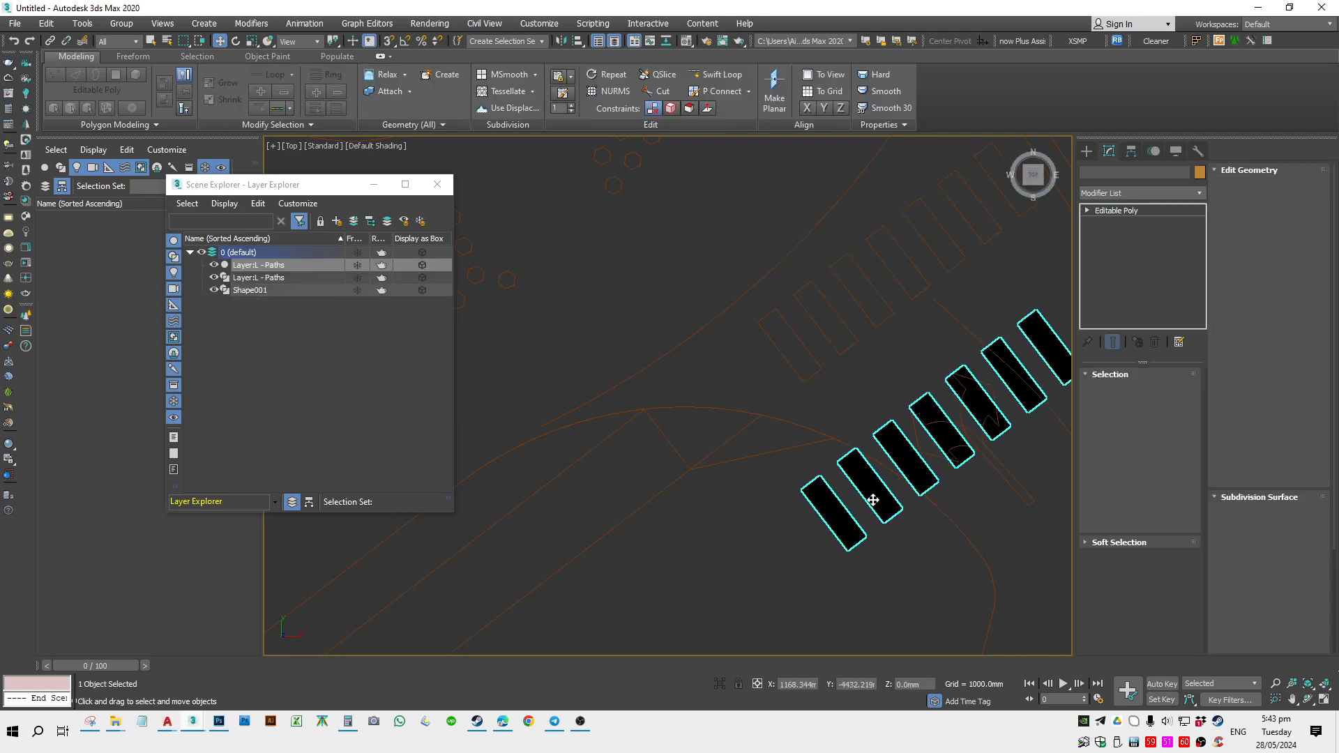
scroll(881, 401, down, 6)
scroll(938, 419, up, 2)
middle_drag(938, 418, 881, 442)
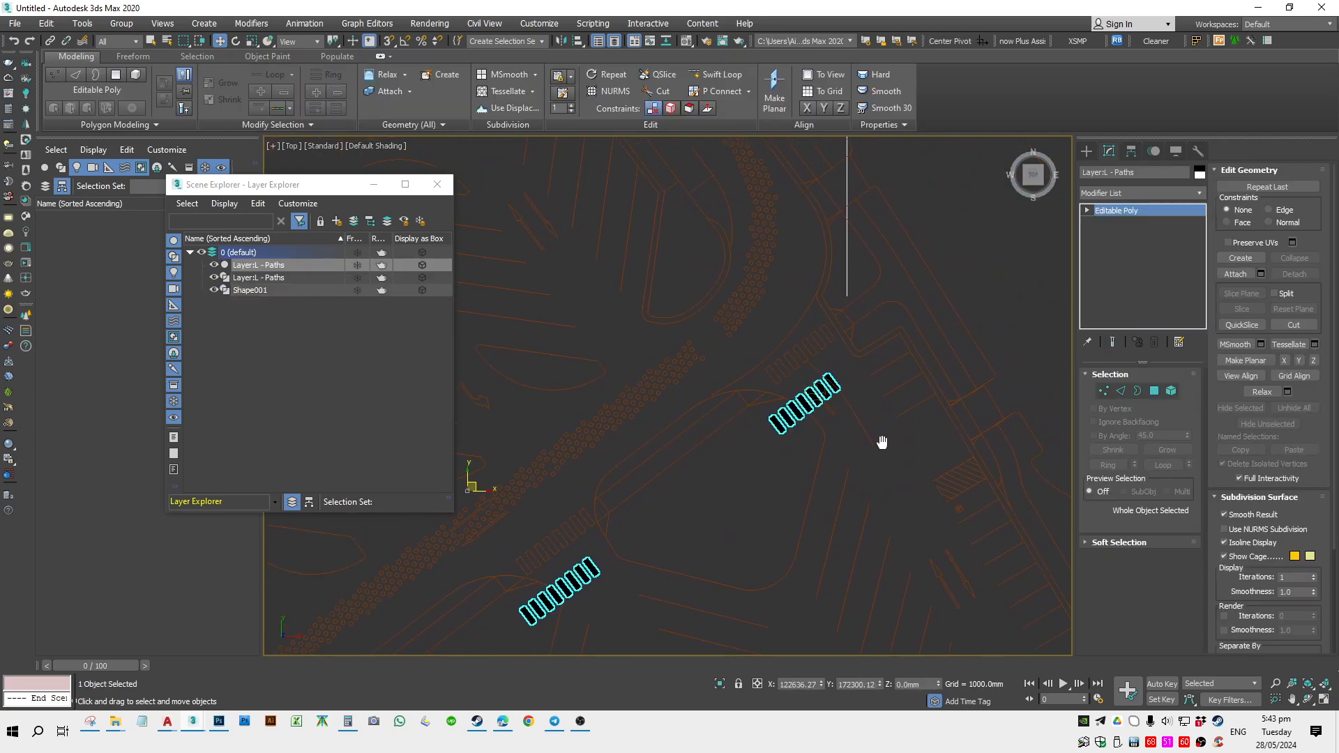
click(864, 432)
scroll(862, 433, down, 8)
scroll(650, 344, up, 5)
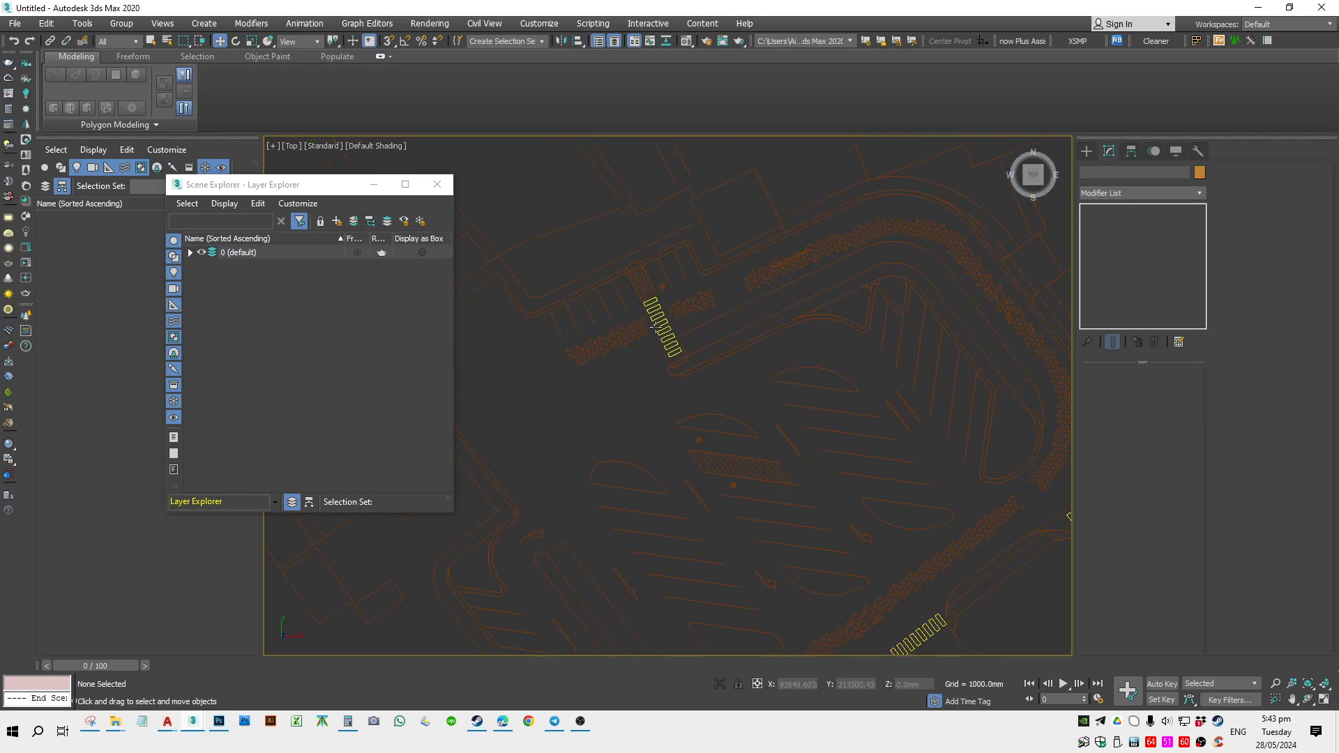
Attach the rest of the site plan linework to the crosswalk outline shape as one editable spline.
click(682, 302)
scroll(755, 441, down, 3)
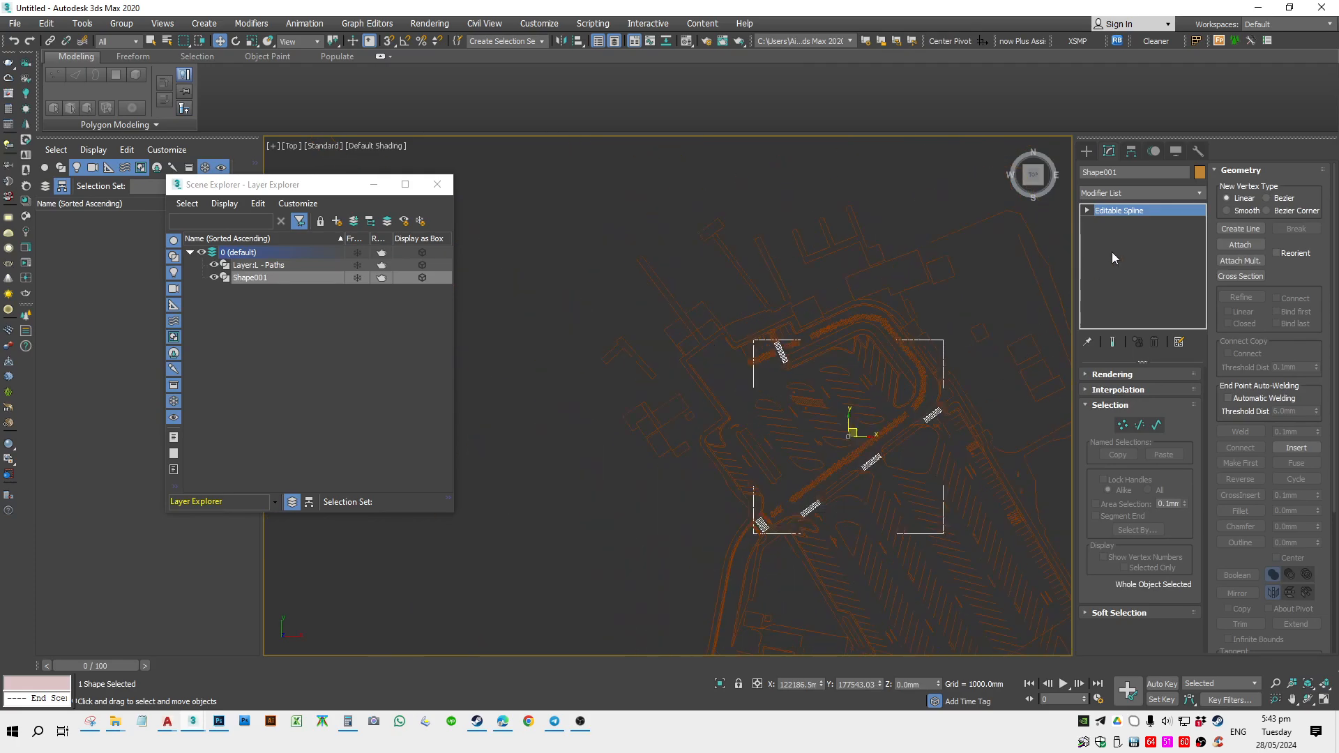
click(951, 284)
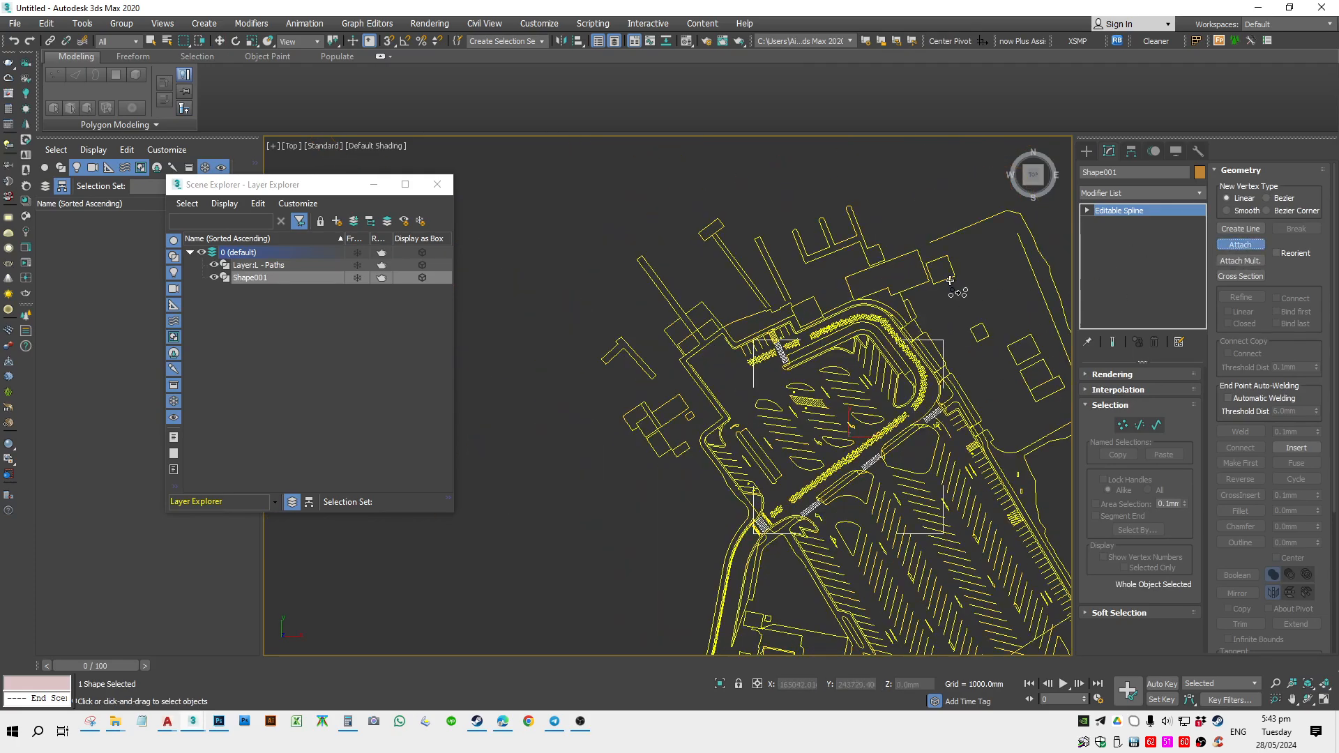
scroll(723, 442, down, 3)
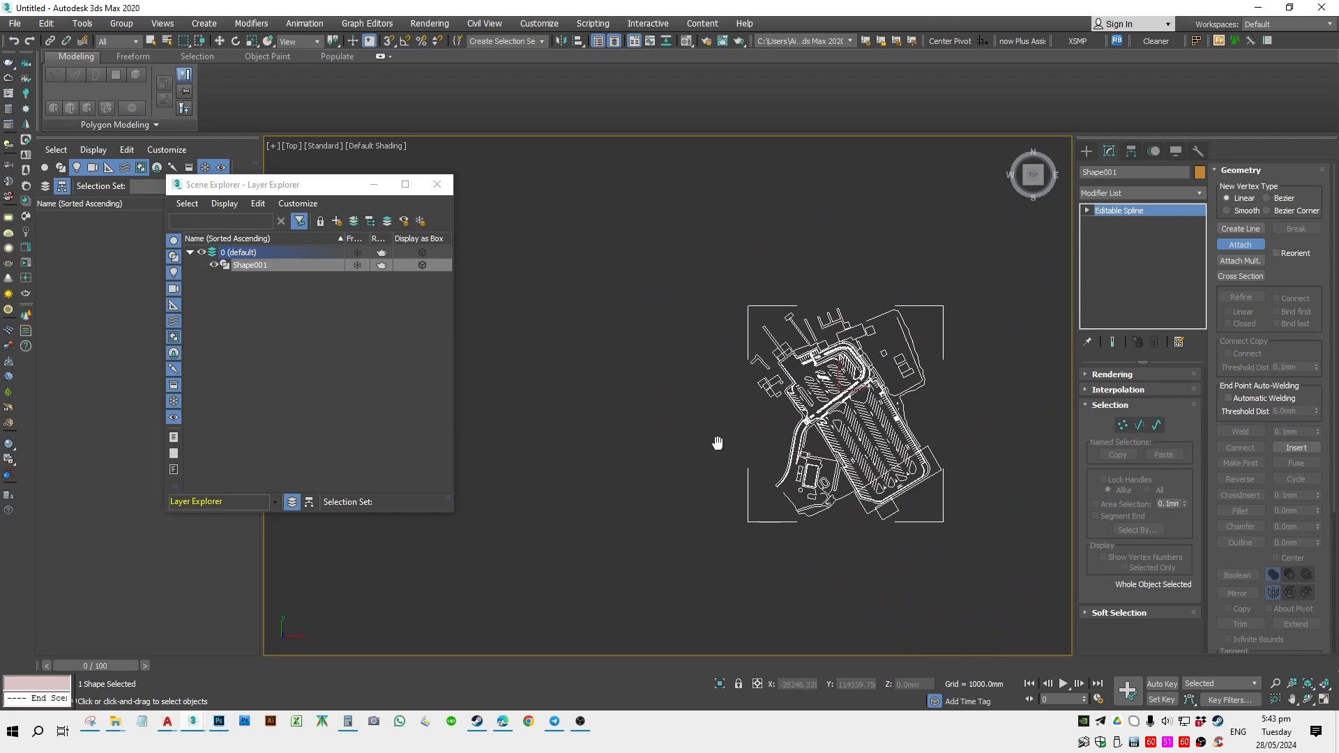
scroll(774, 416, up, 6)
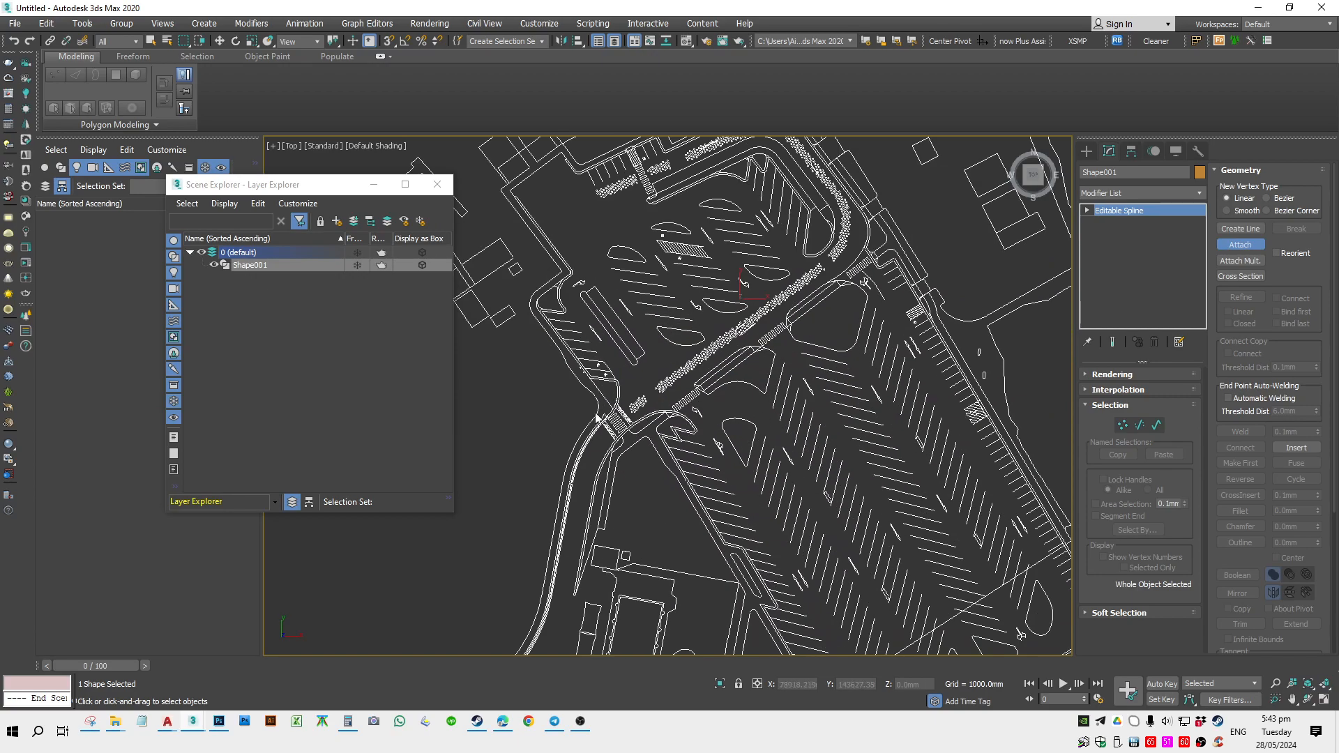
scroll(858, 283, up, 3)
click(1245, 242)
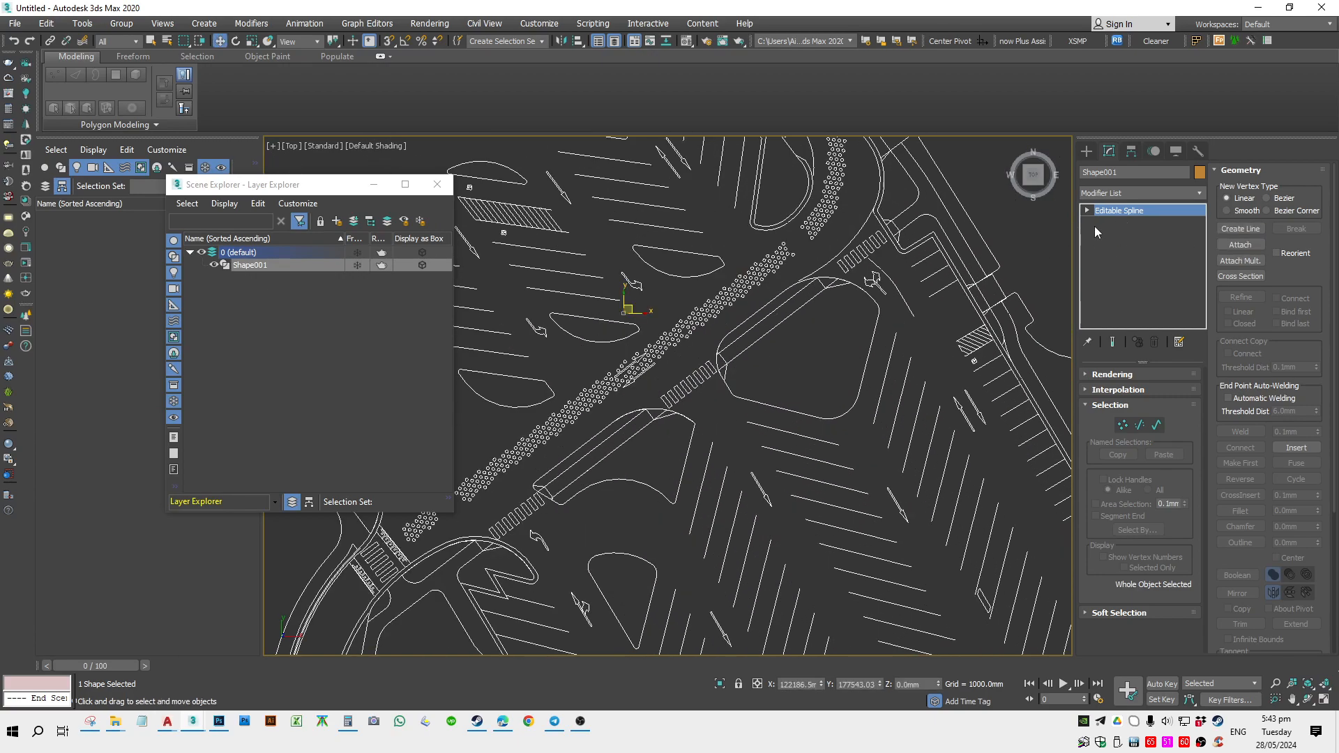
Examine the combined plan spline from an angle to check that the linework lies flat.
click(1003, 211)
scroll(788, 373, down, 5)
middle_drag(786, 378, 706, 353)
click(714, 392)
scroll(685, 381, up, 3)
scroll(627, 417, up, 3)
alt+middle_drag(631, 428, 642, 391)
scroll(704, 357, up, 4)
middle_drag(704, 357, 587, 578)
scroll(589, 574, down, 4)
scroll(725, 396, up, 5)
middle_drag(941, 607, 850, 482)
mouse_move(850, 482)
middle_down()
mouse_move(901, 414)
mouse_move(834, 455)
middle_up()
Inspect the crosswalks, hexagon pavers and parking lines of the combined spline in the Top view, and clear the selection.
key(t)
key(z)
scroll(658, 344, up, 6)
middle_drag(987, 264, 955, 264)
scroll(717, 284, up, 3)
scroll(684, 290, up, 3)
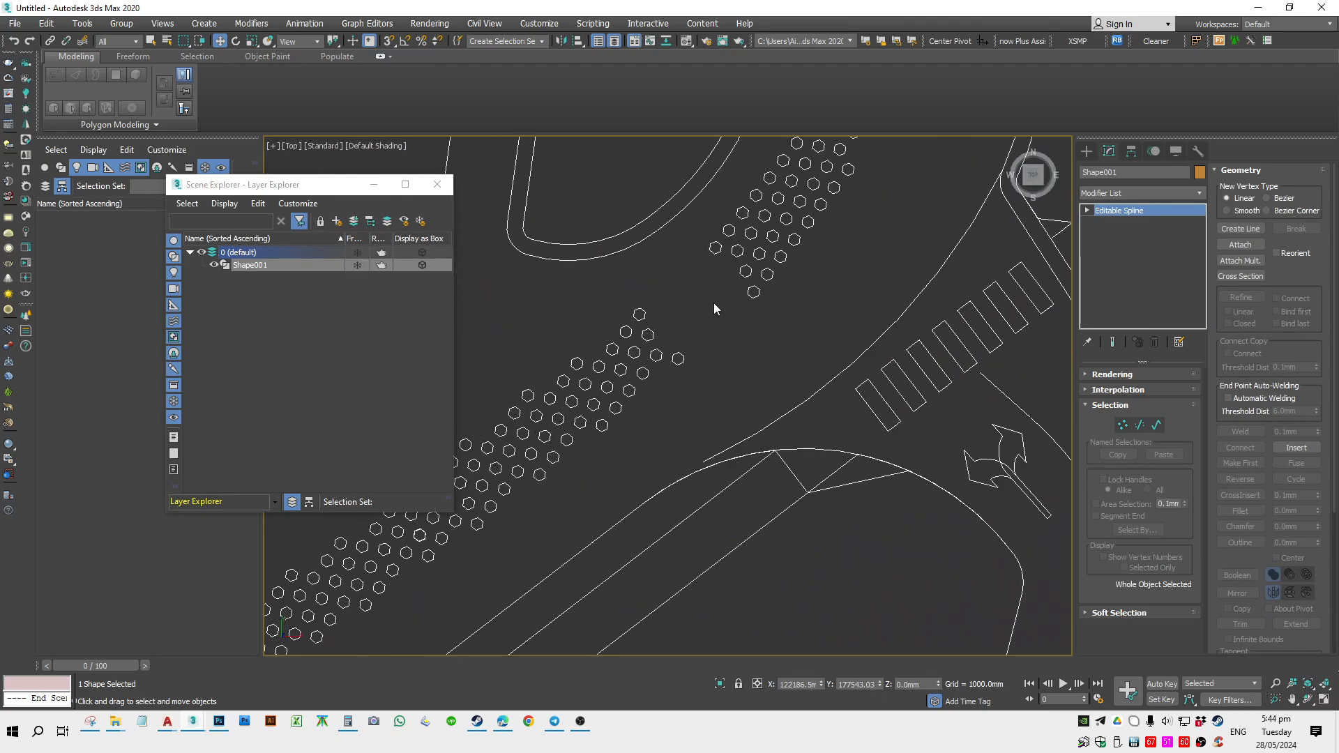
scroll(705, 344, down, 5)
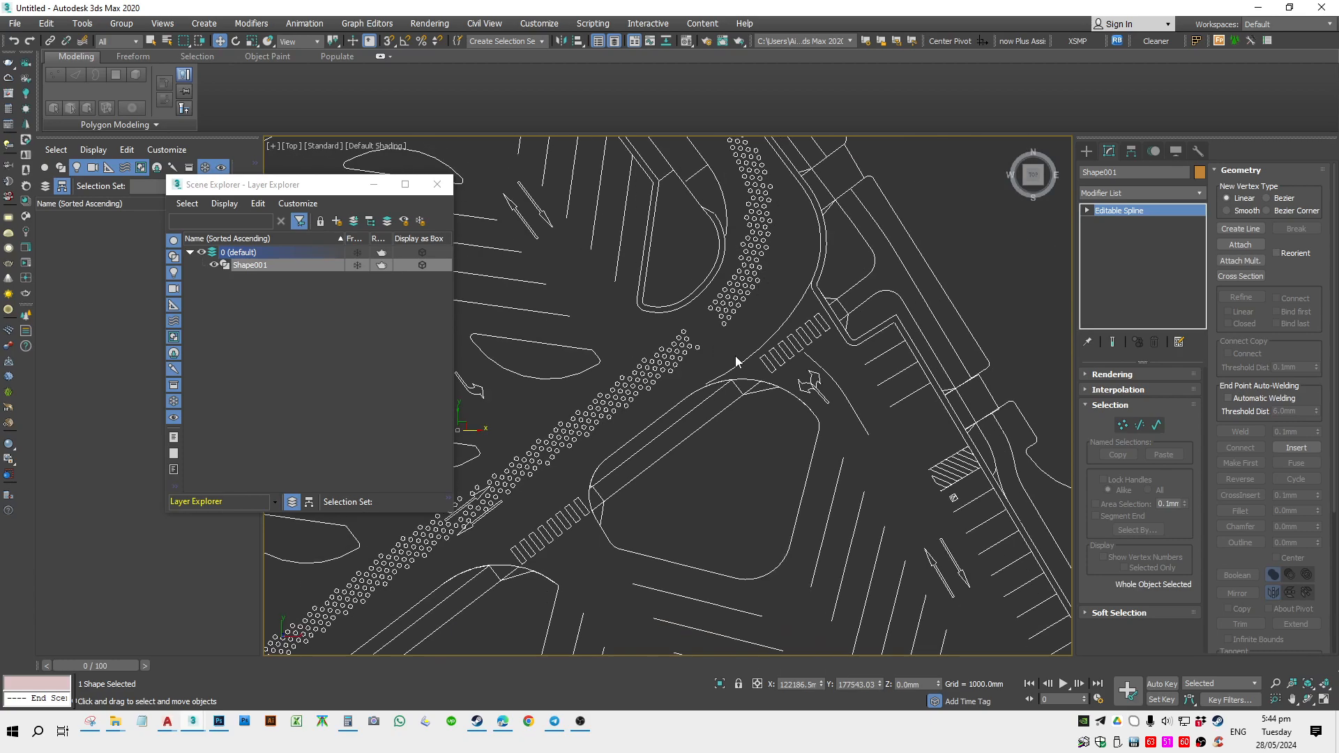
scroll(736, 357, down, 8)
scroll(773, 360, down, 5)
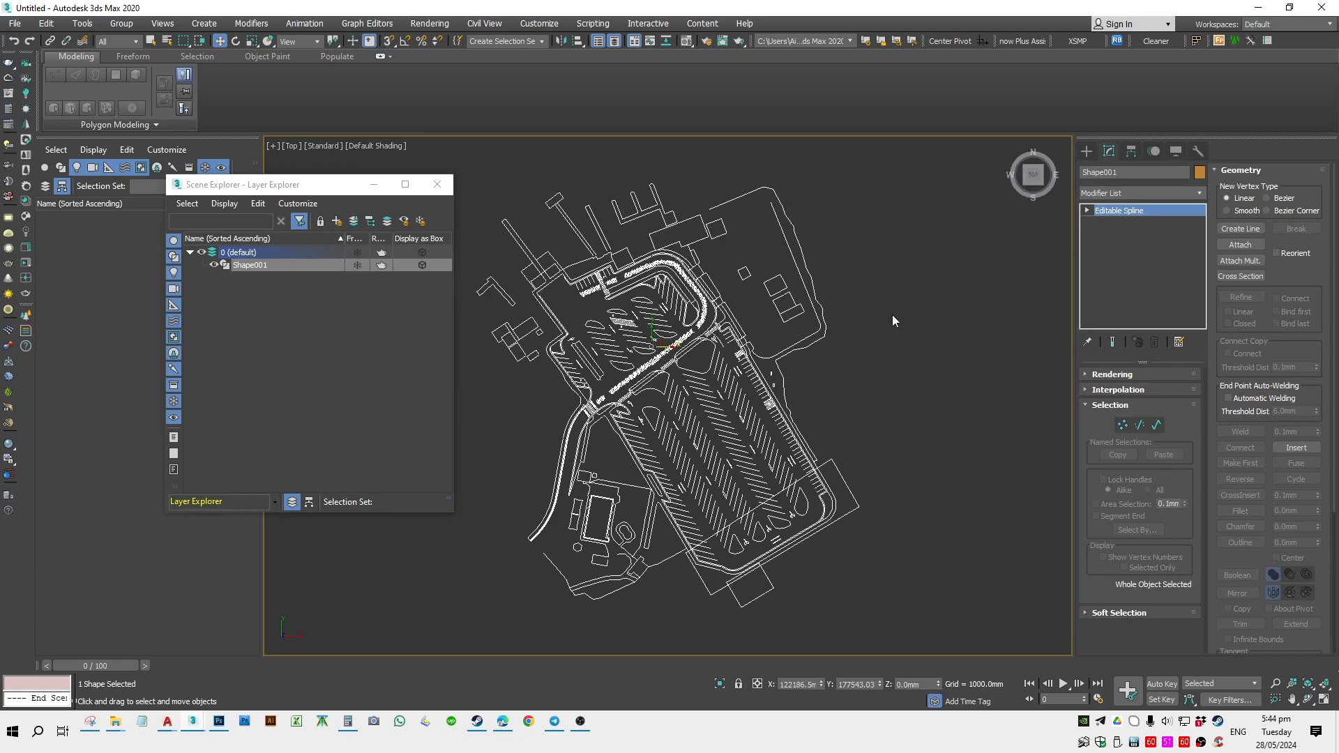
scroll(627, 338, up, 5)
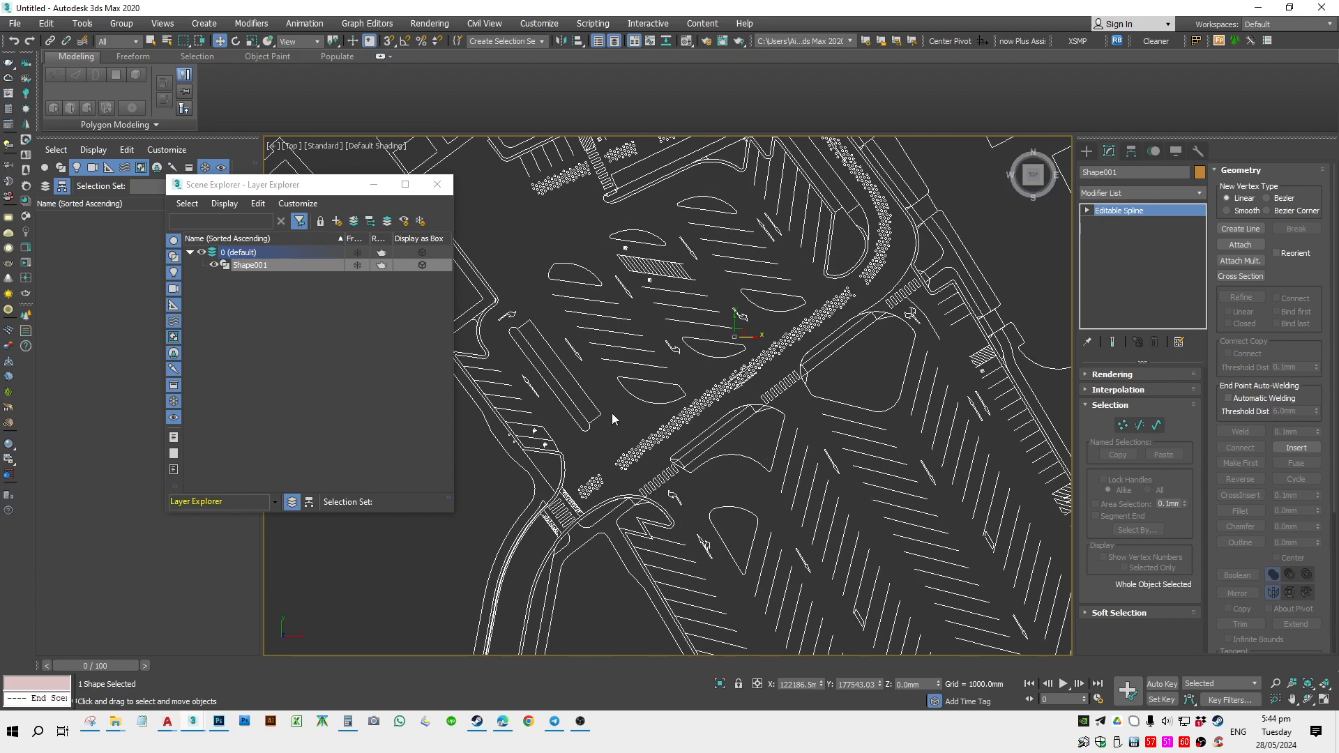
click(610, 396)
click(683, 384)
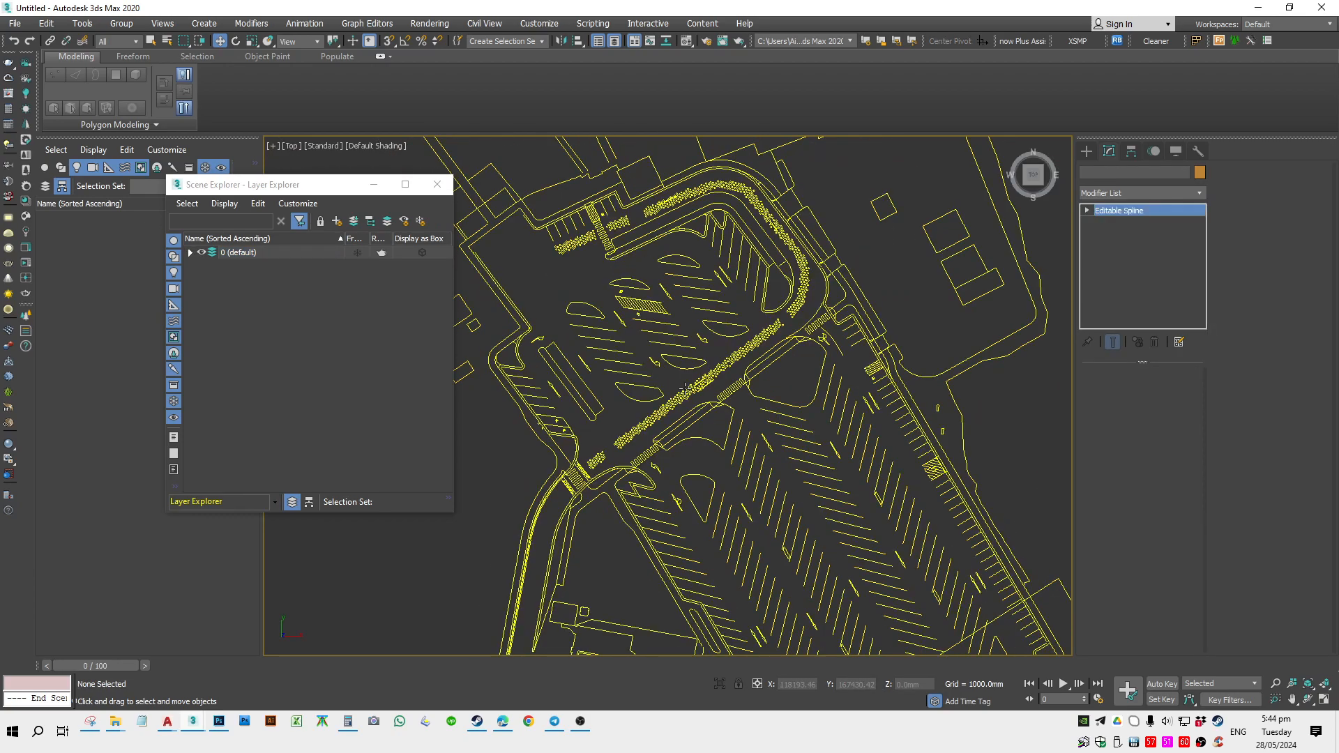